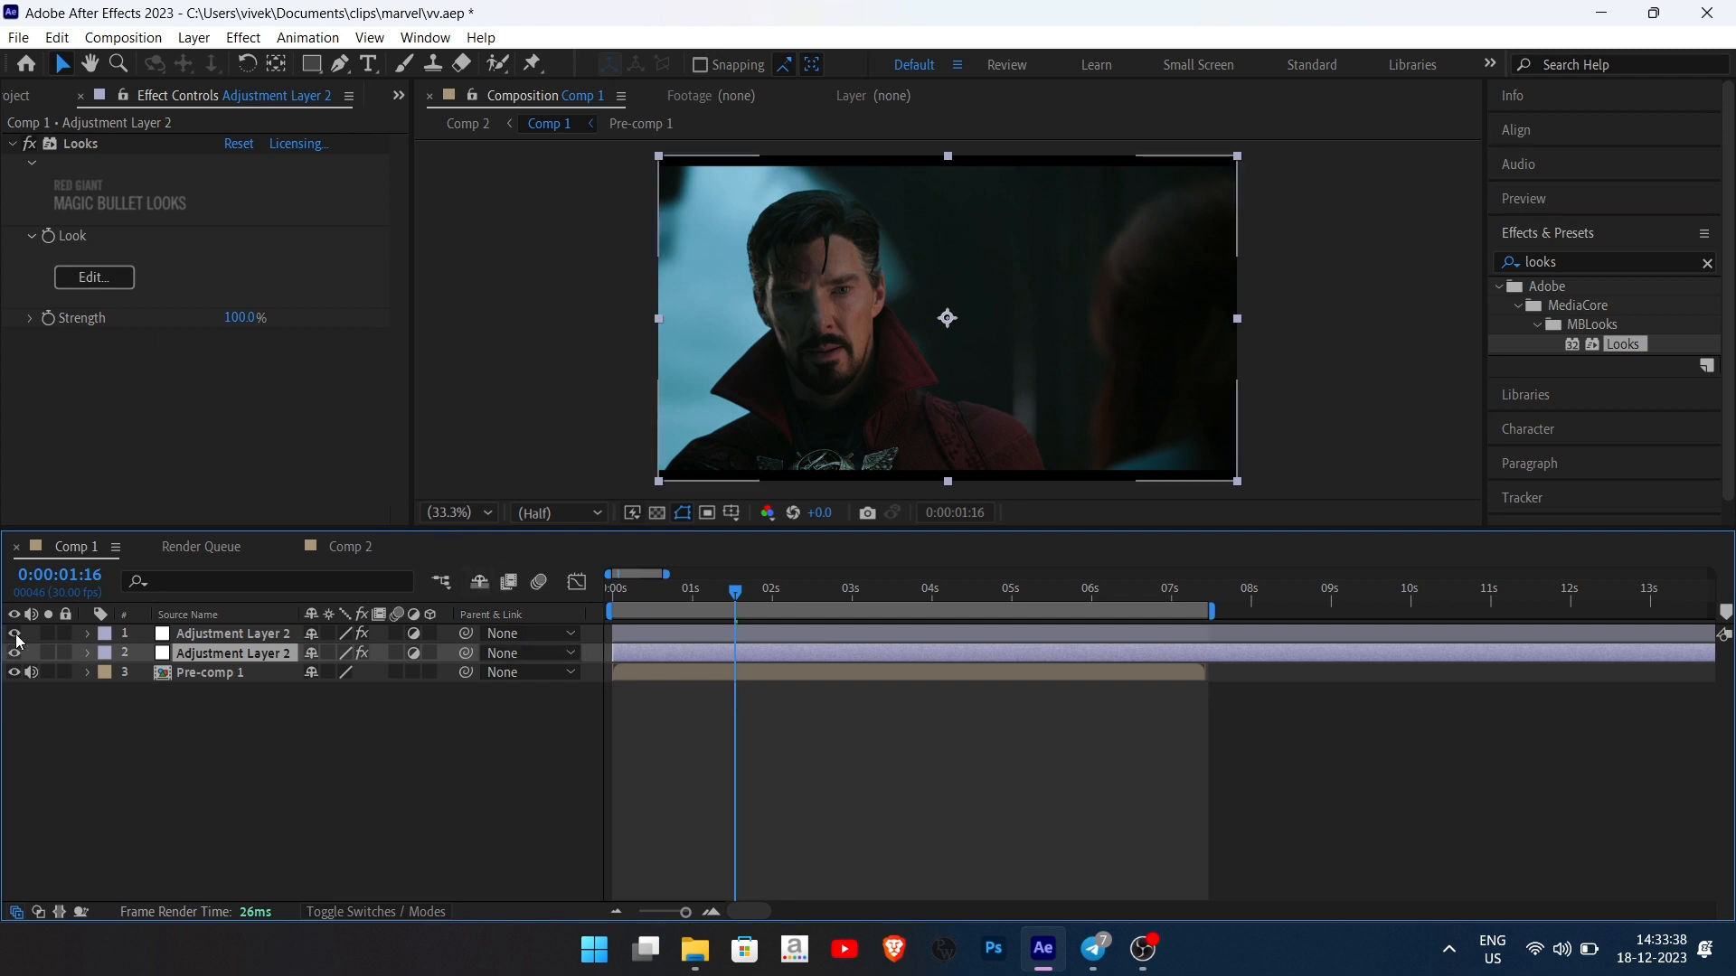
Hide the top adjustment layer and add two Hue/Saturation tools to the look on the lower adjustment layer
click(13, 634)
click(103, 275)
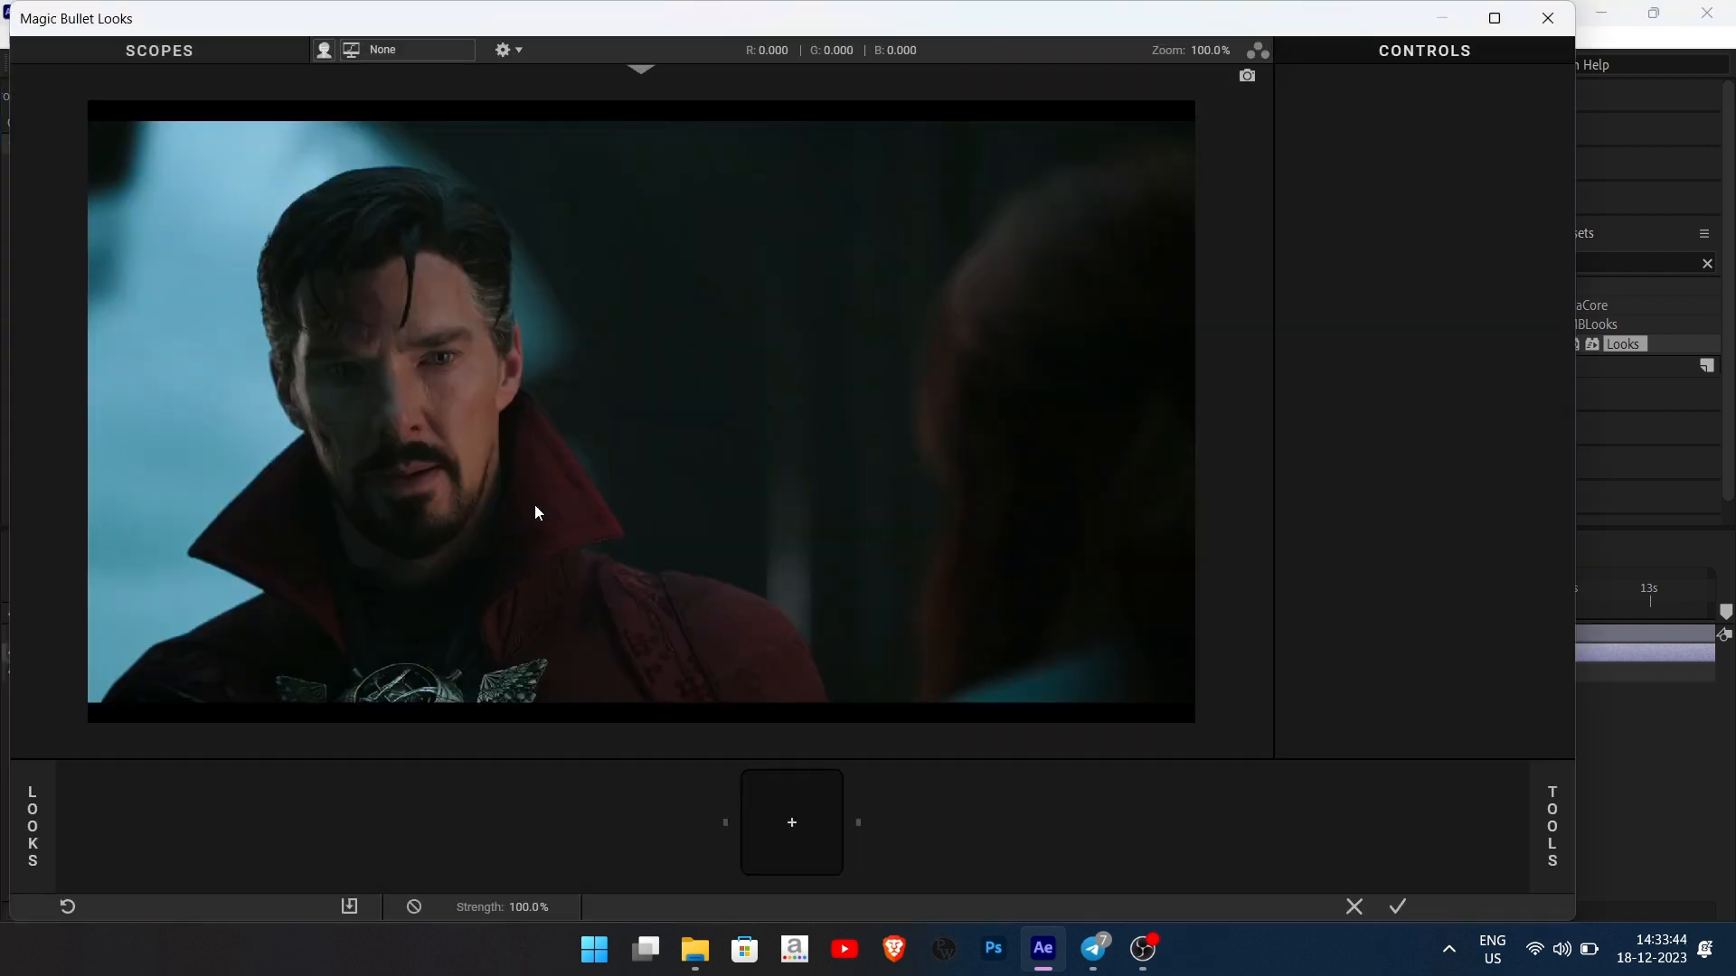
mouse_move(1538, 801)
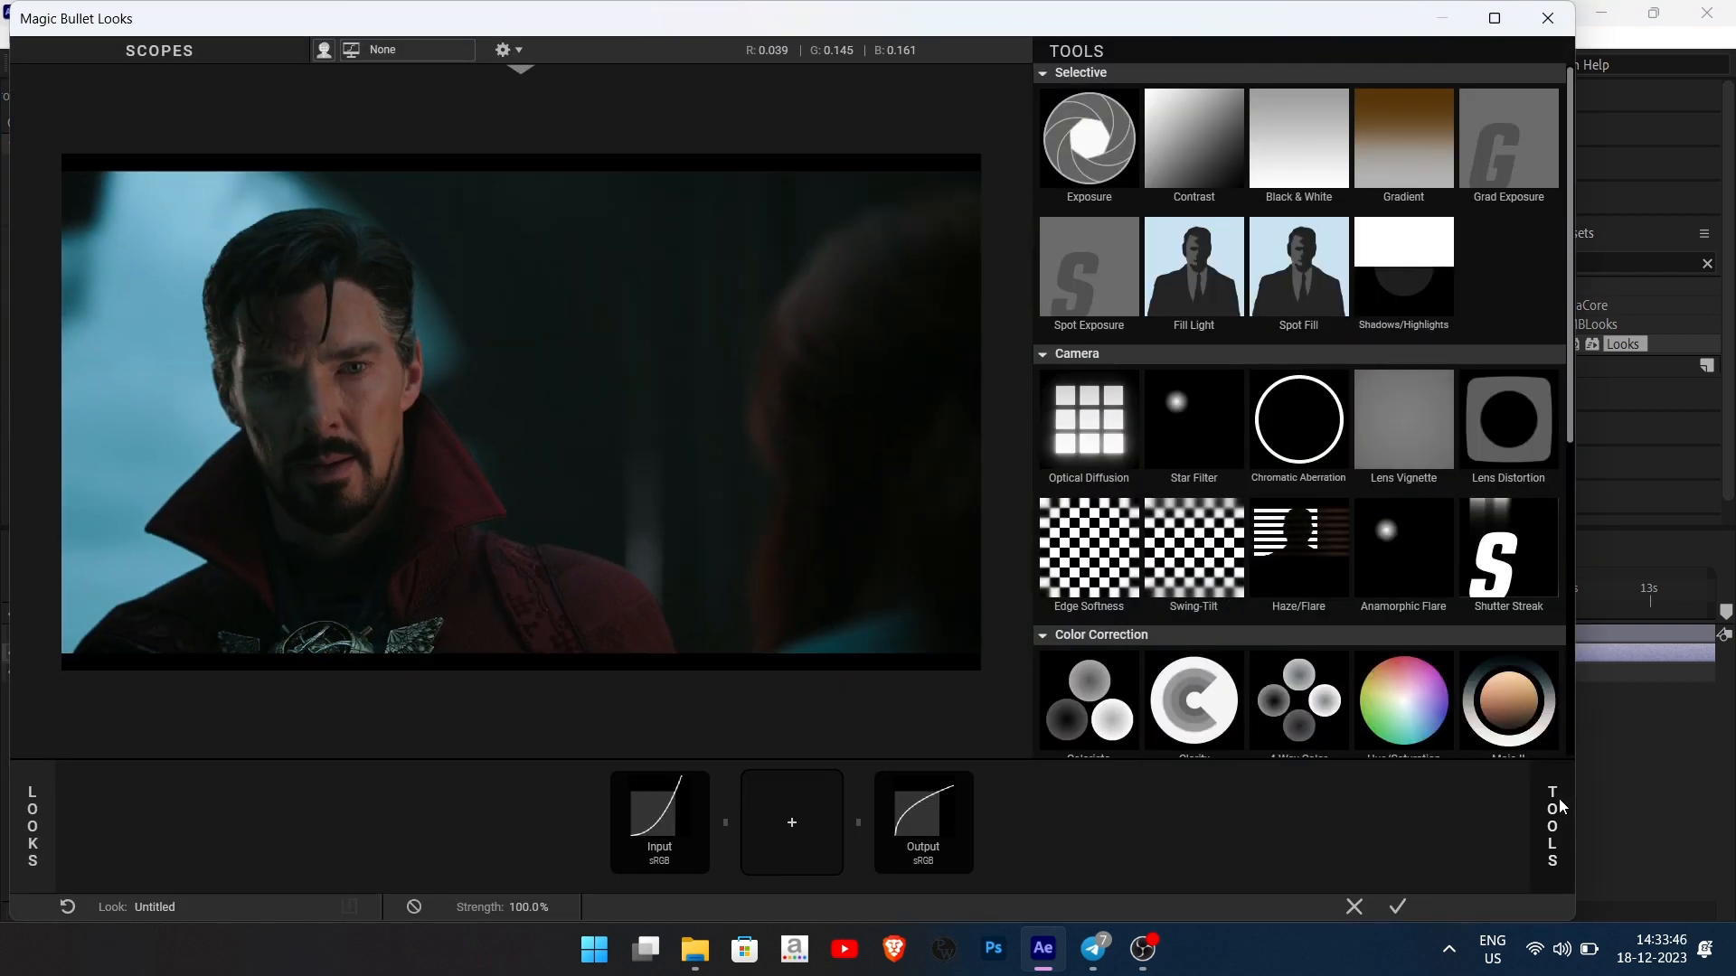
scroll(1402, 559, down, 2)
double_click(1404, 597)
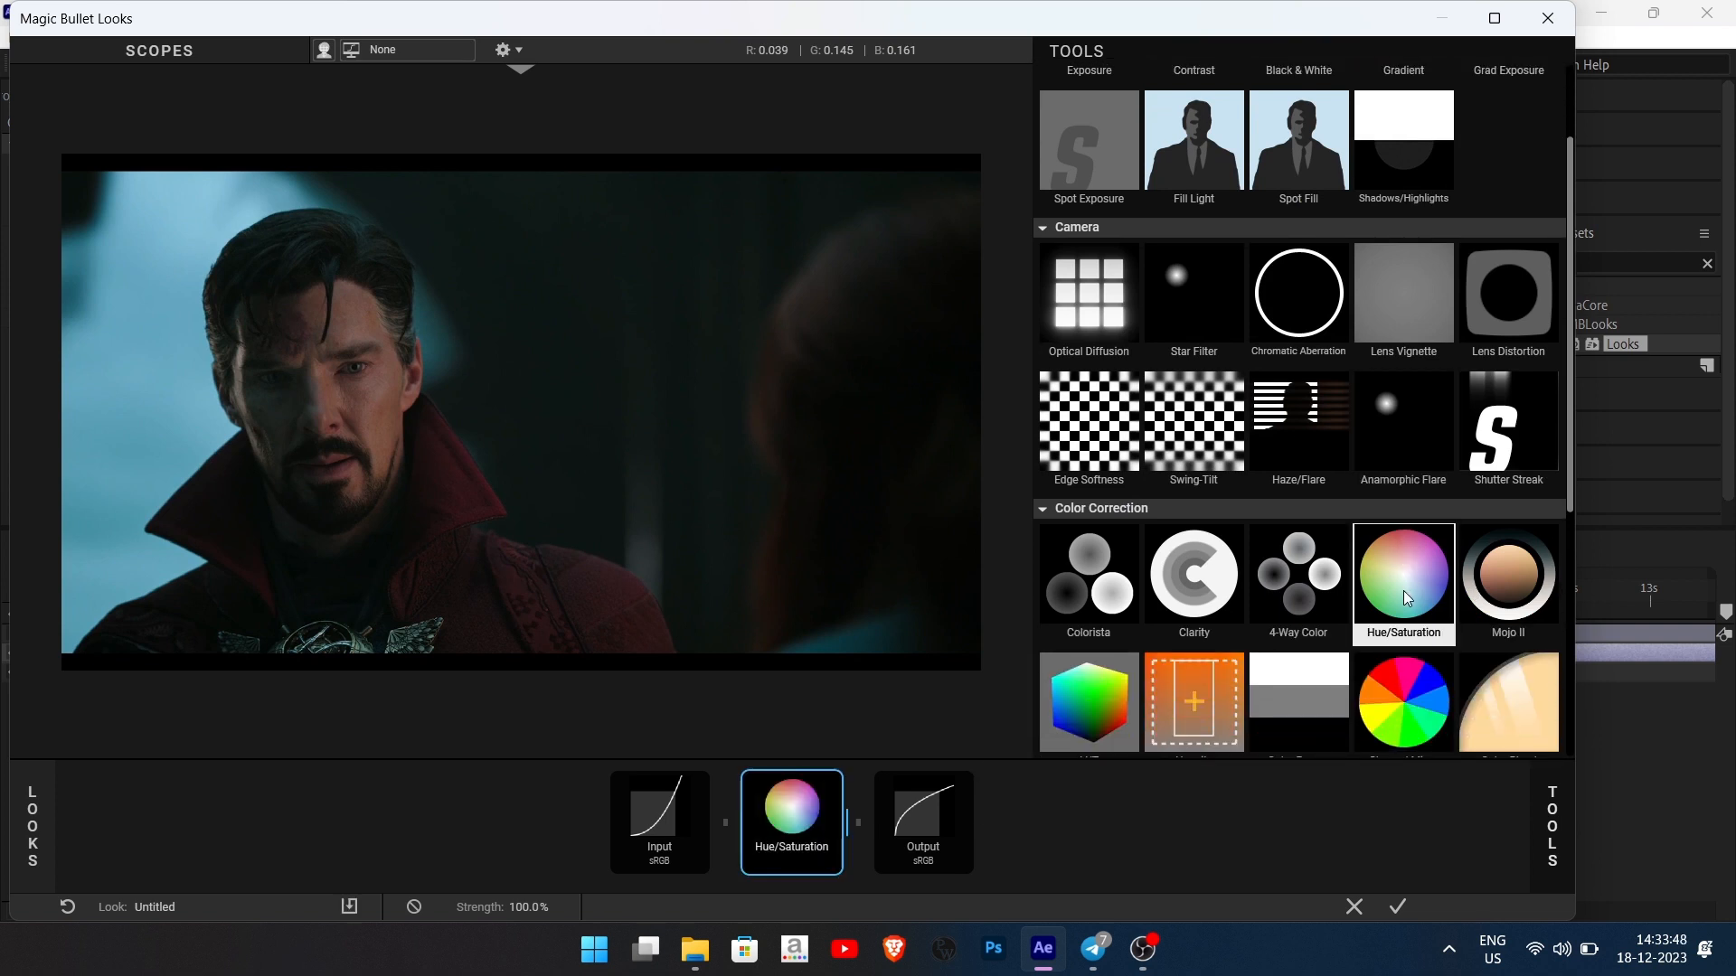
double_click(1404, 598)
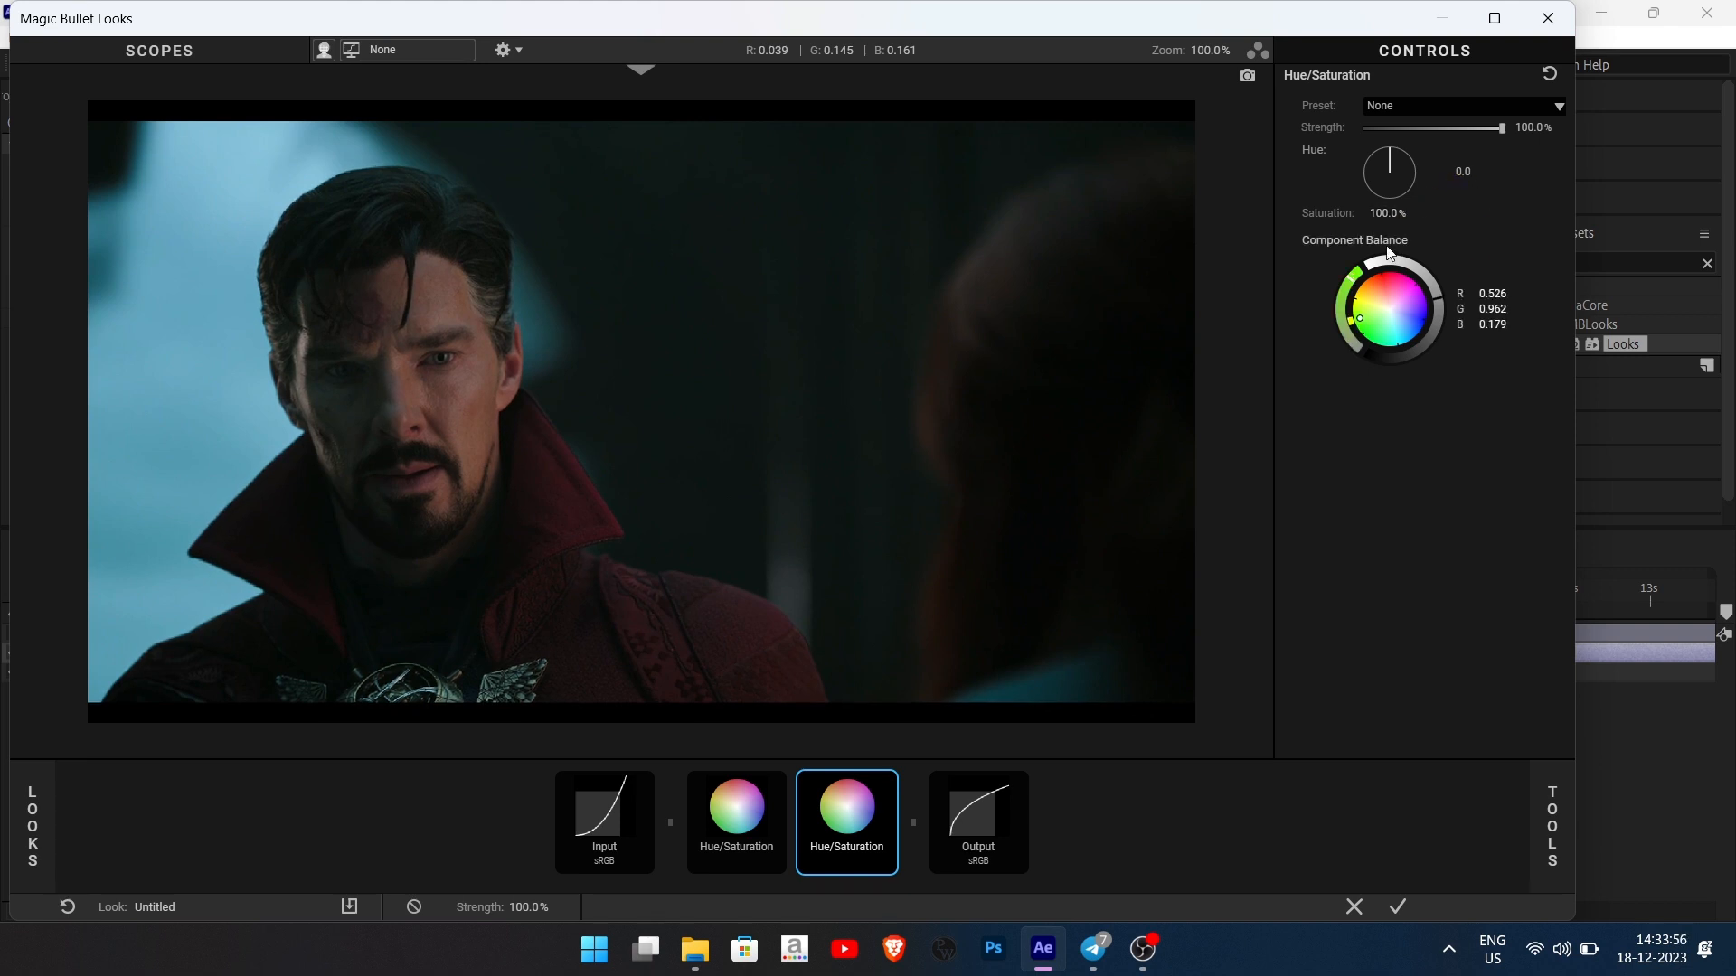
Set the second Hue/Saturation tool's saturation to 130% and move it ahead of the other Hue/Saturation tool
drag(1388, 259, 1428, 340)
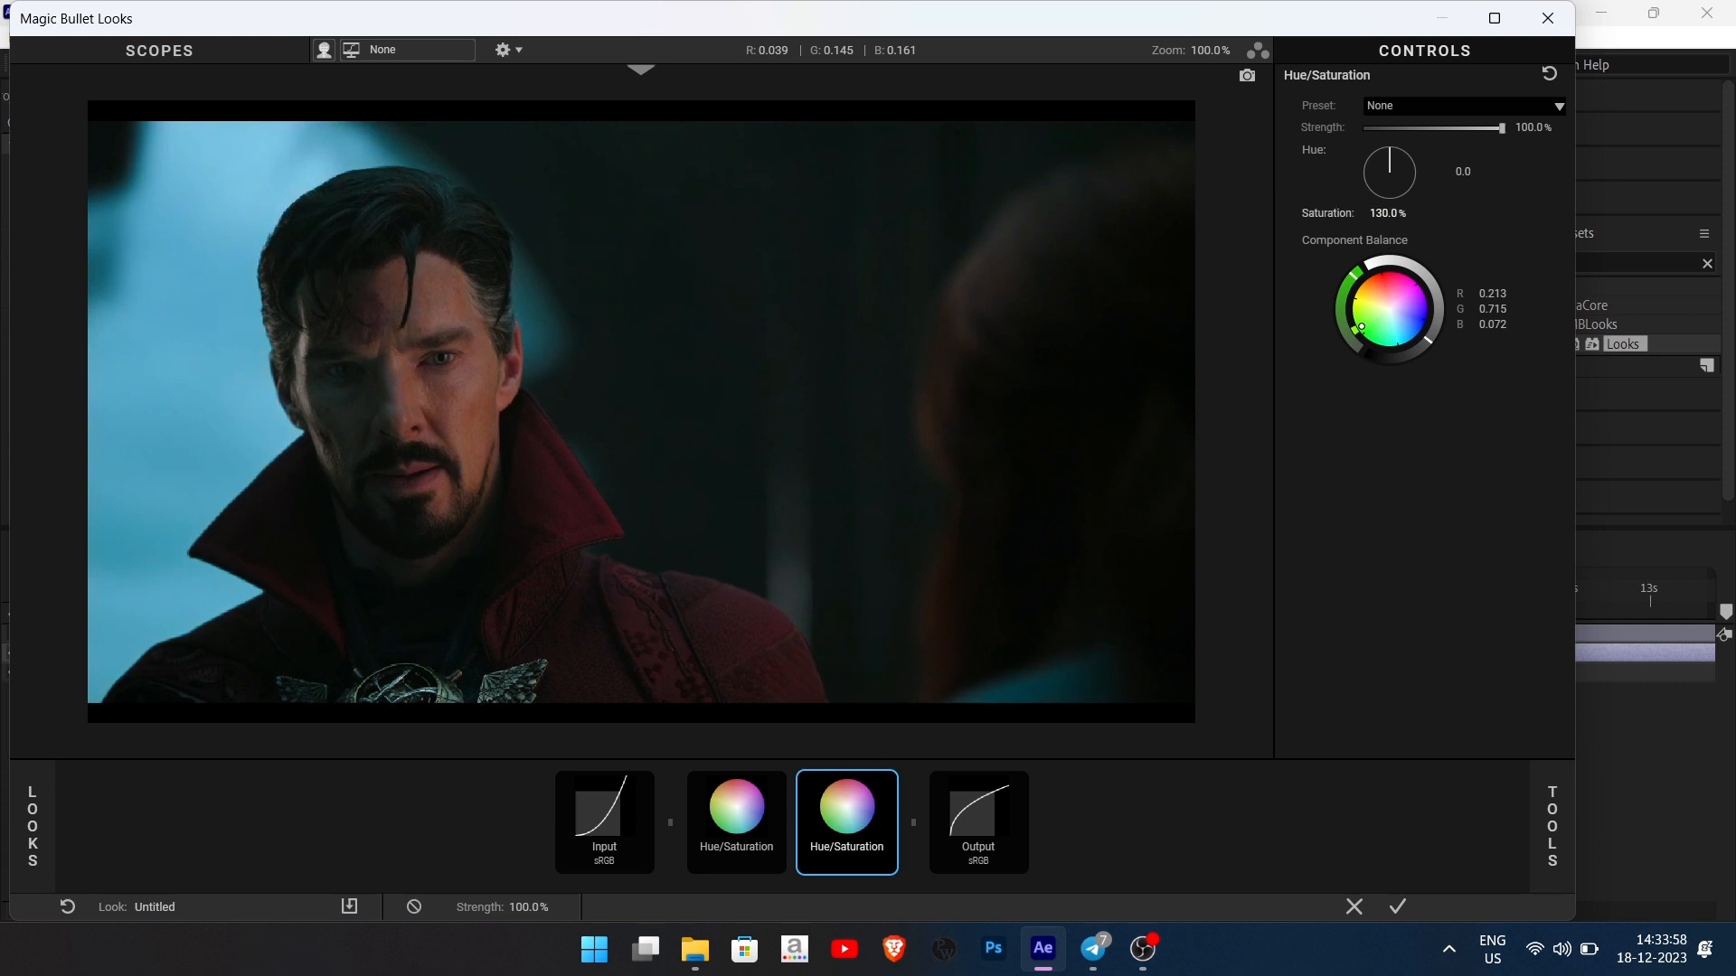
drag(1377, 213, 1380, 214)
click(737, 842)
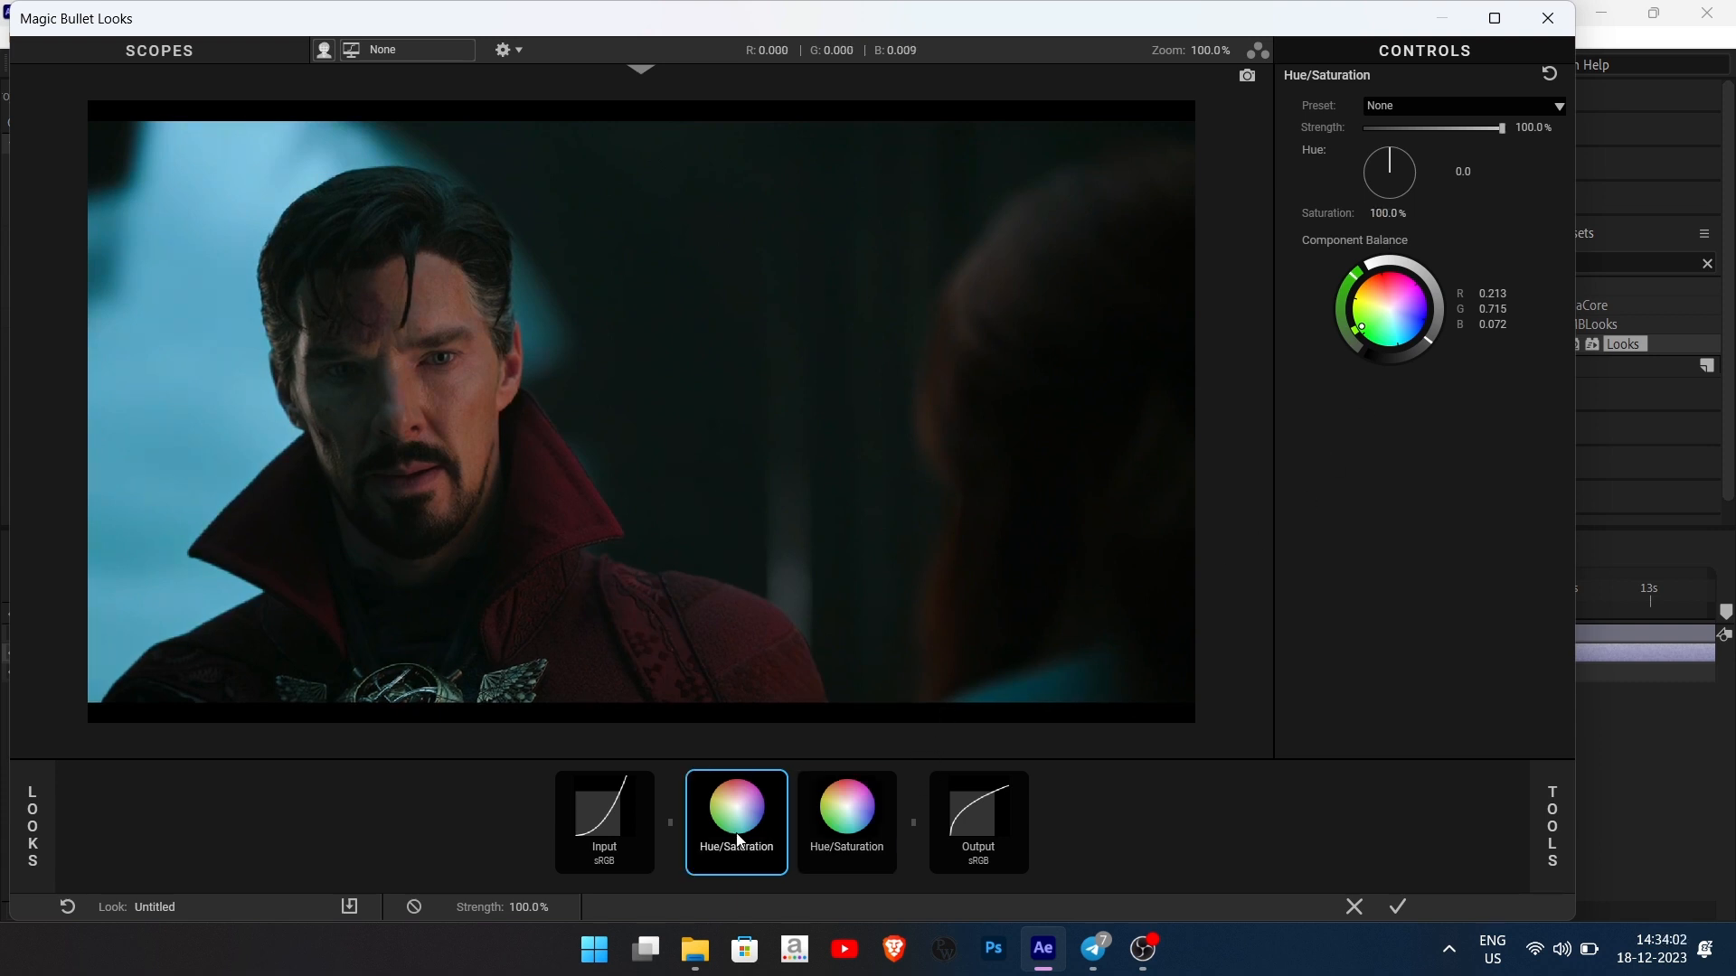
drag(874, 833, 657, 826)
click(873, 823)
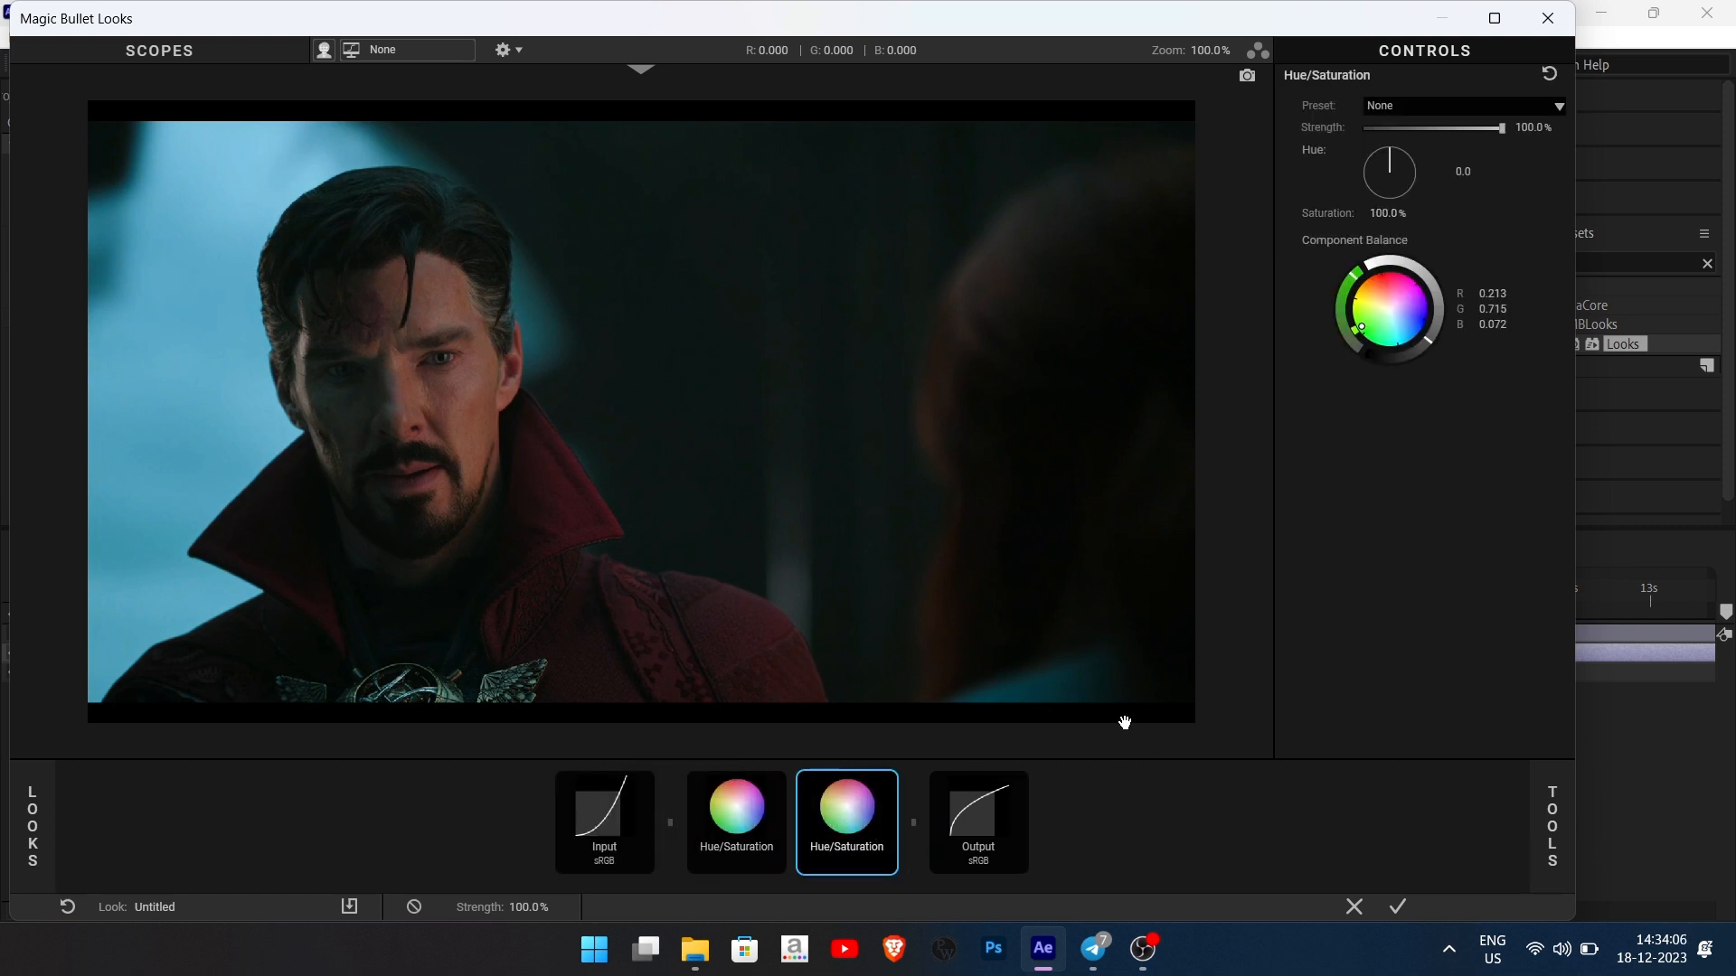
Set the last Hue/Saturation tool's saturation to 115%, shift its component balance to blue (about R 0.021, G 0.062, B 0.917) and apply the look
click(1394, 208)
text(115)
key(Return)
drag(1361, 326, 1423, 321)
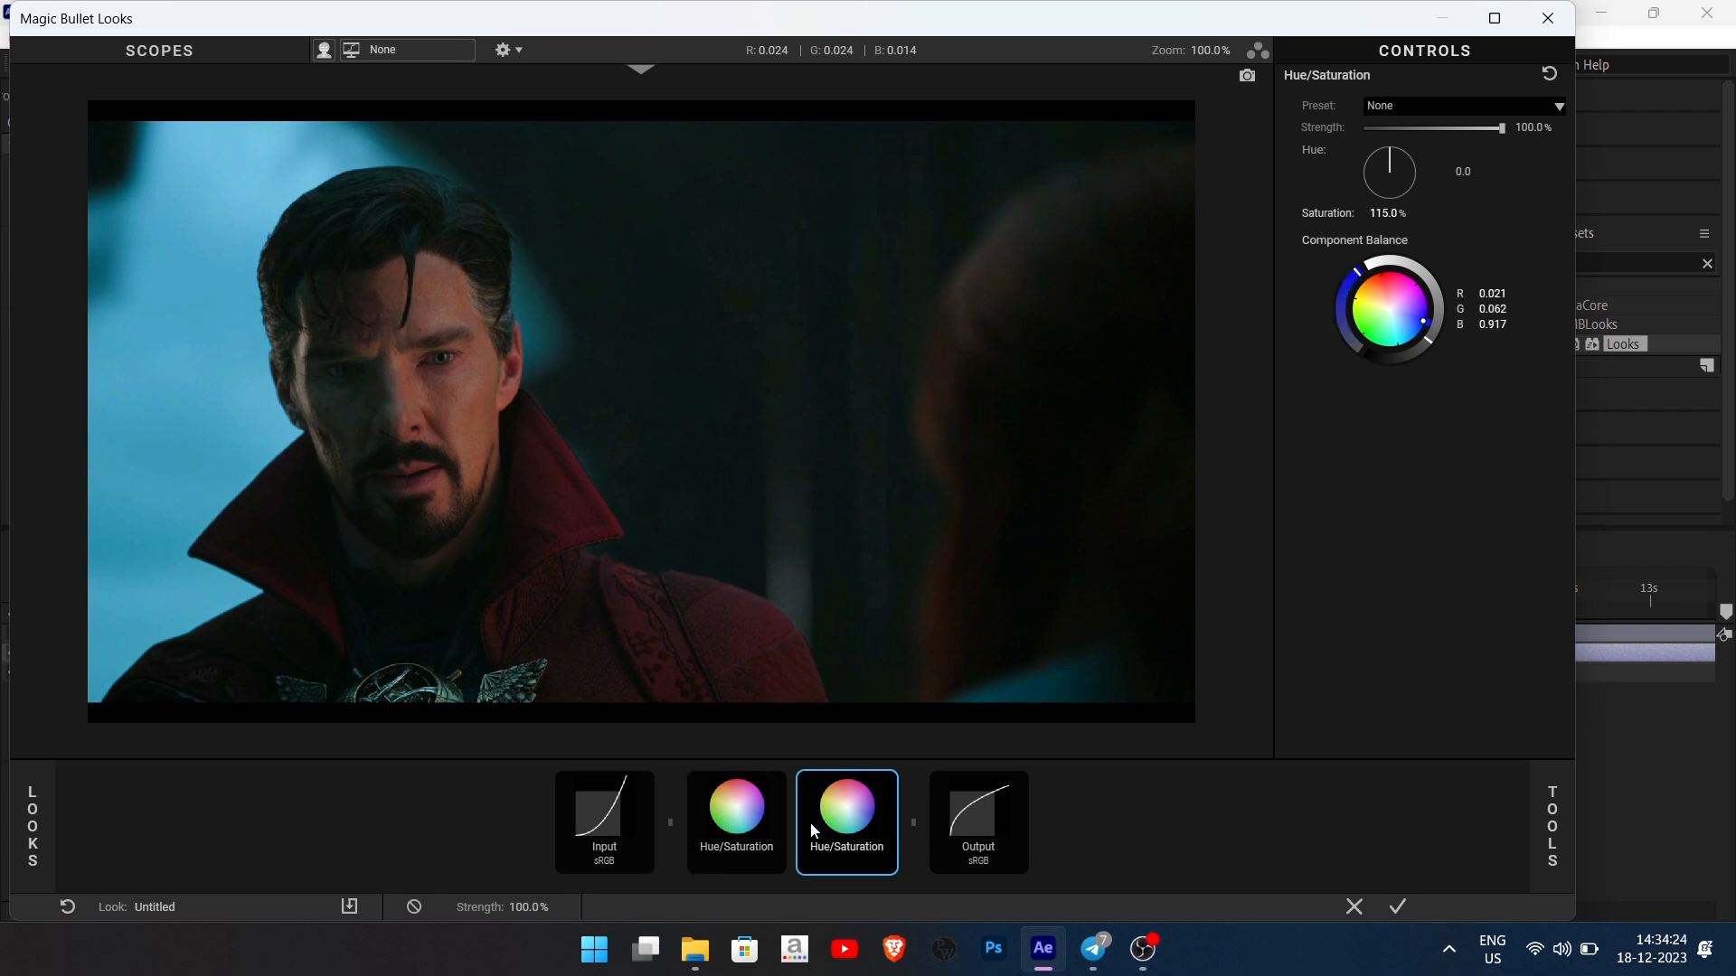
click(1397, 907)
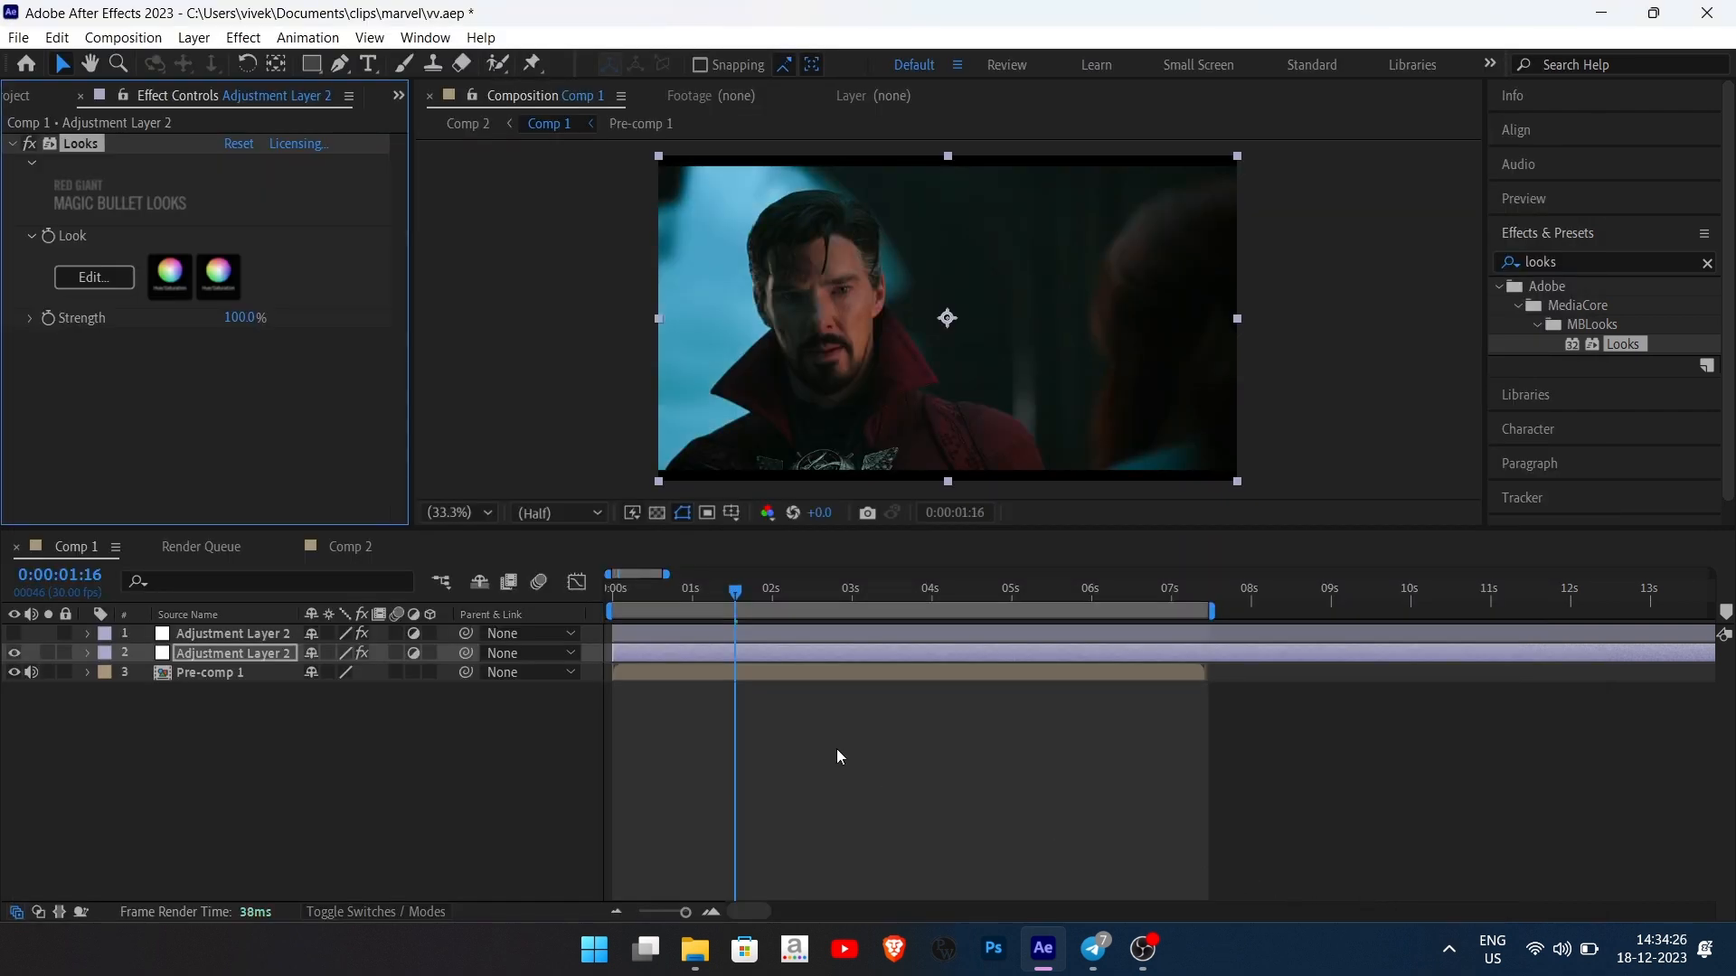
Show the top adjustment layer and add Optical Diffusion and Exposure tools to its look
click(13, 635)
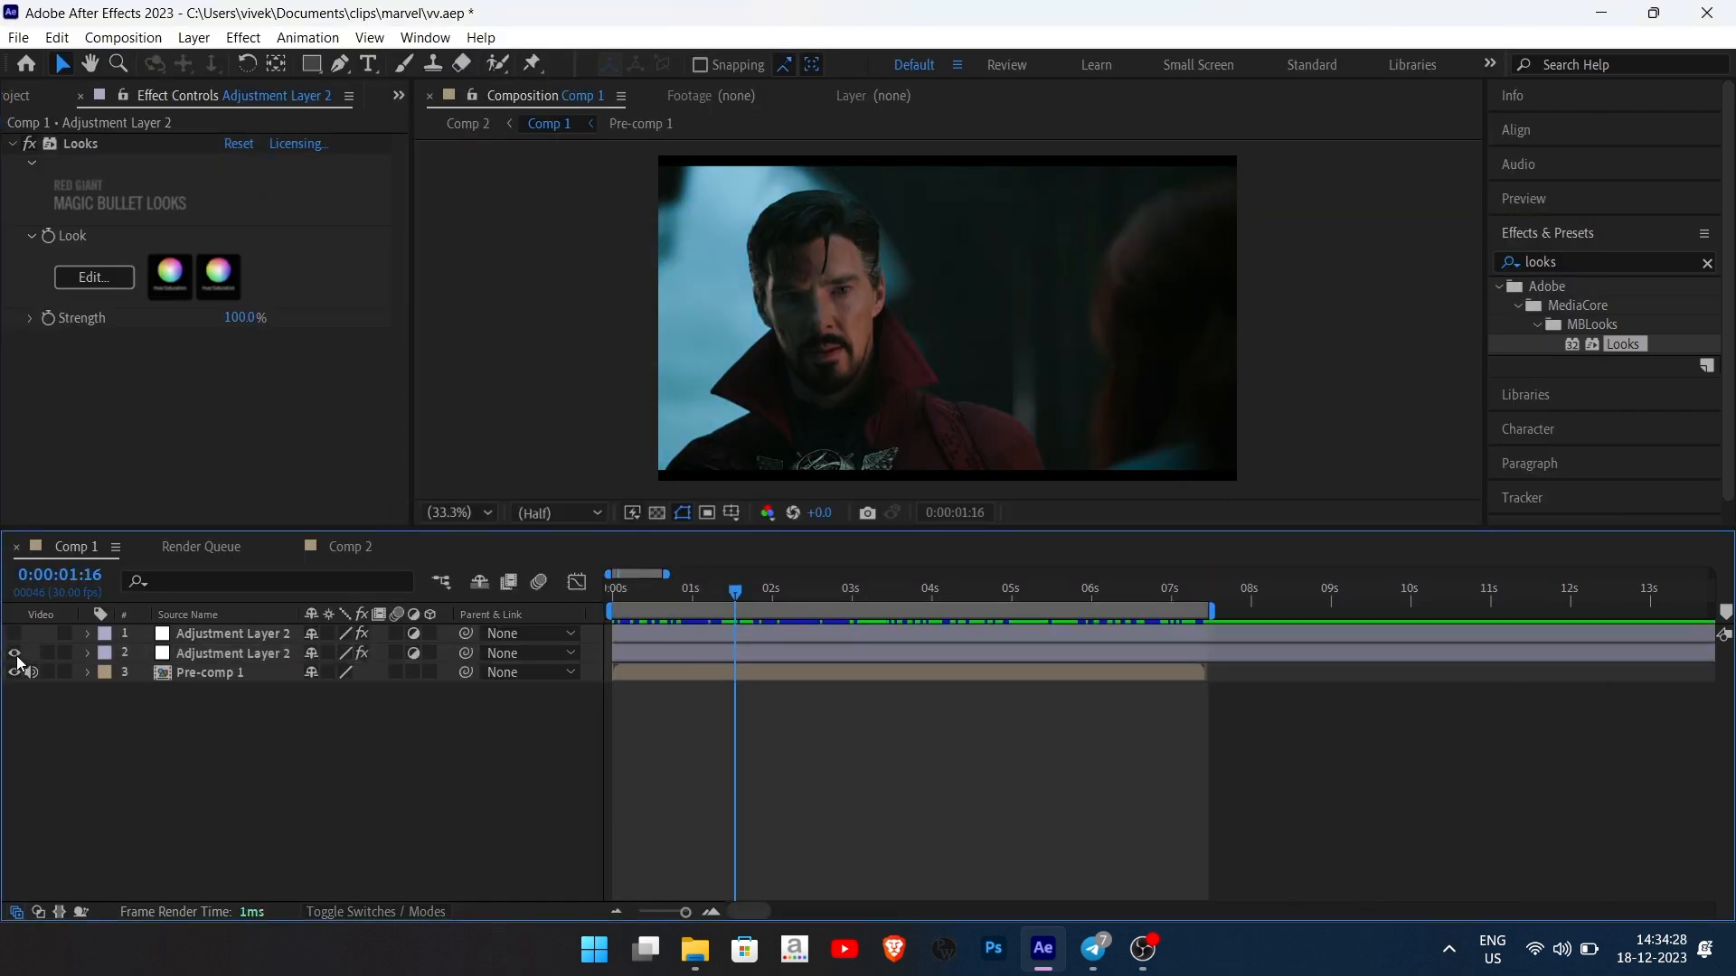
click(643, 634)
click(79, 280)
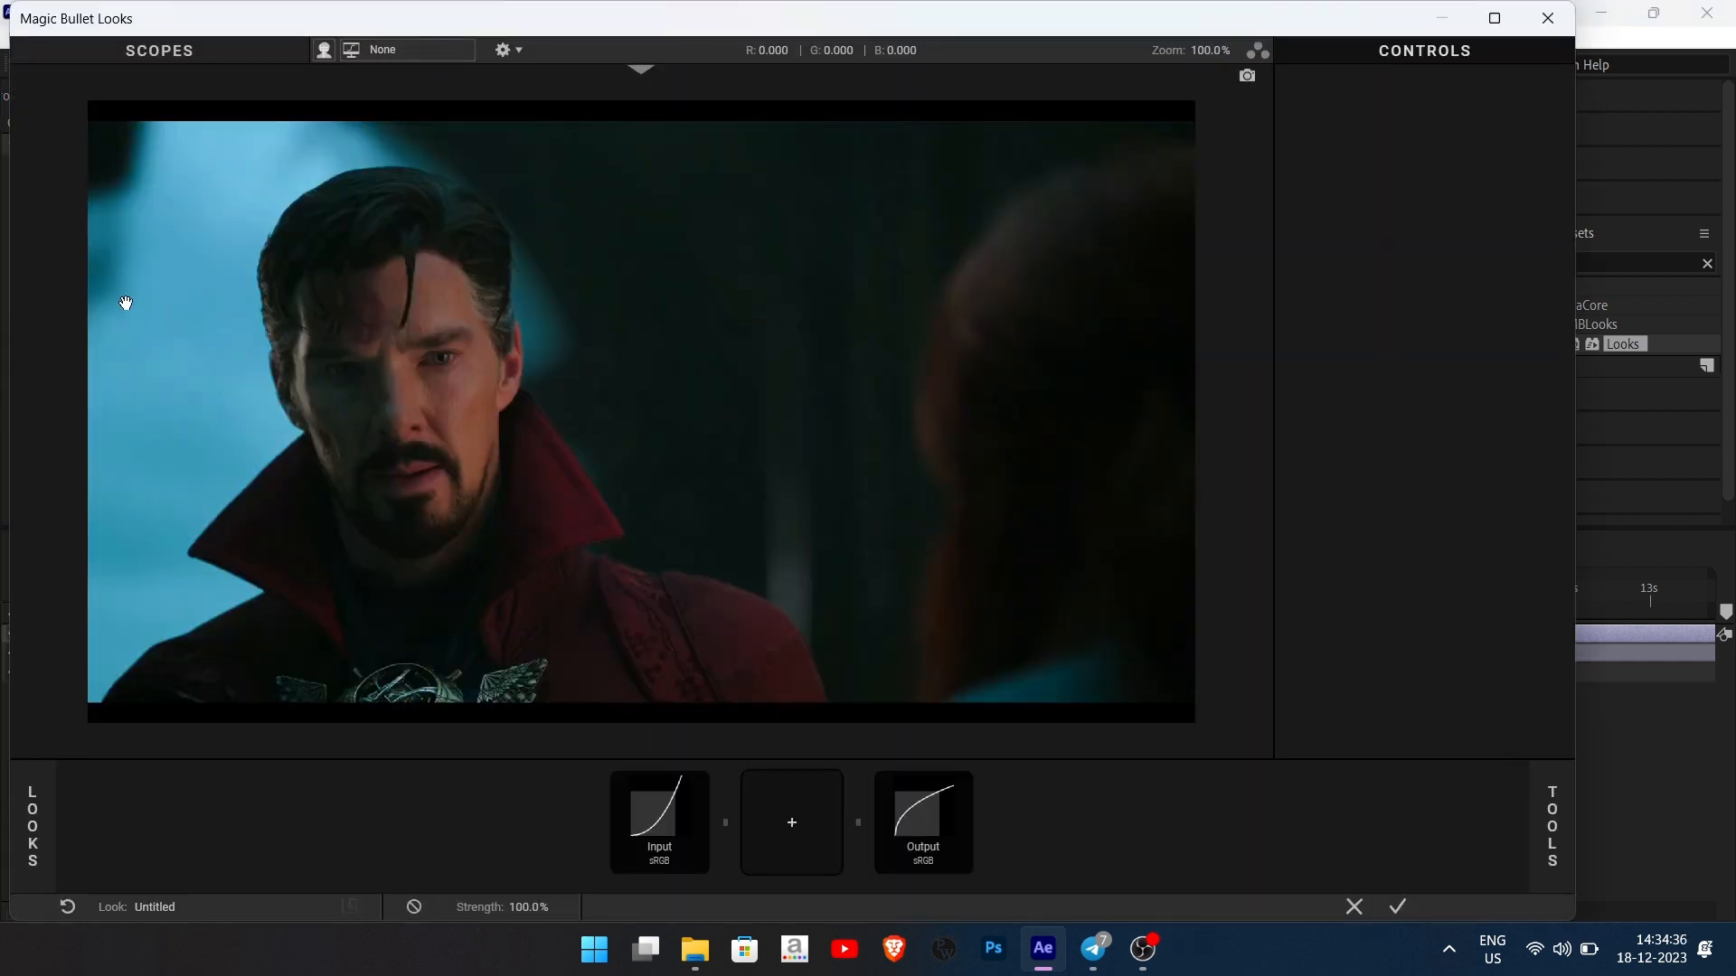
click(1555, 811)
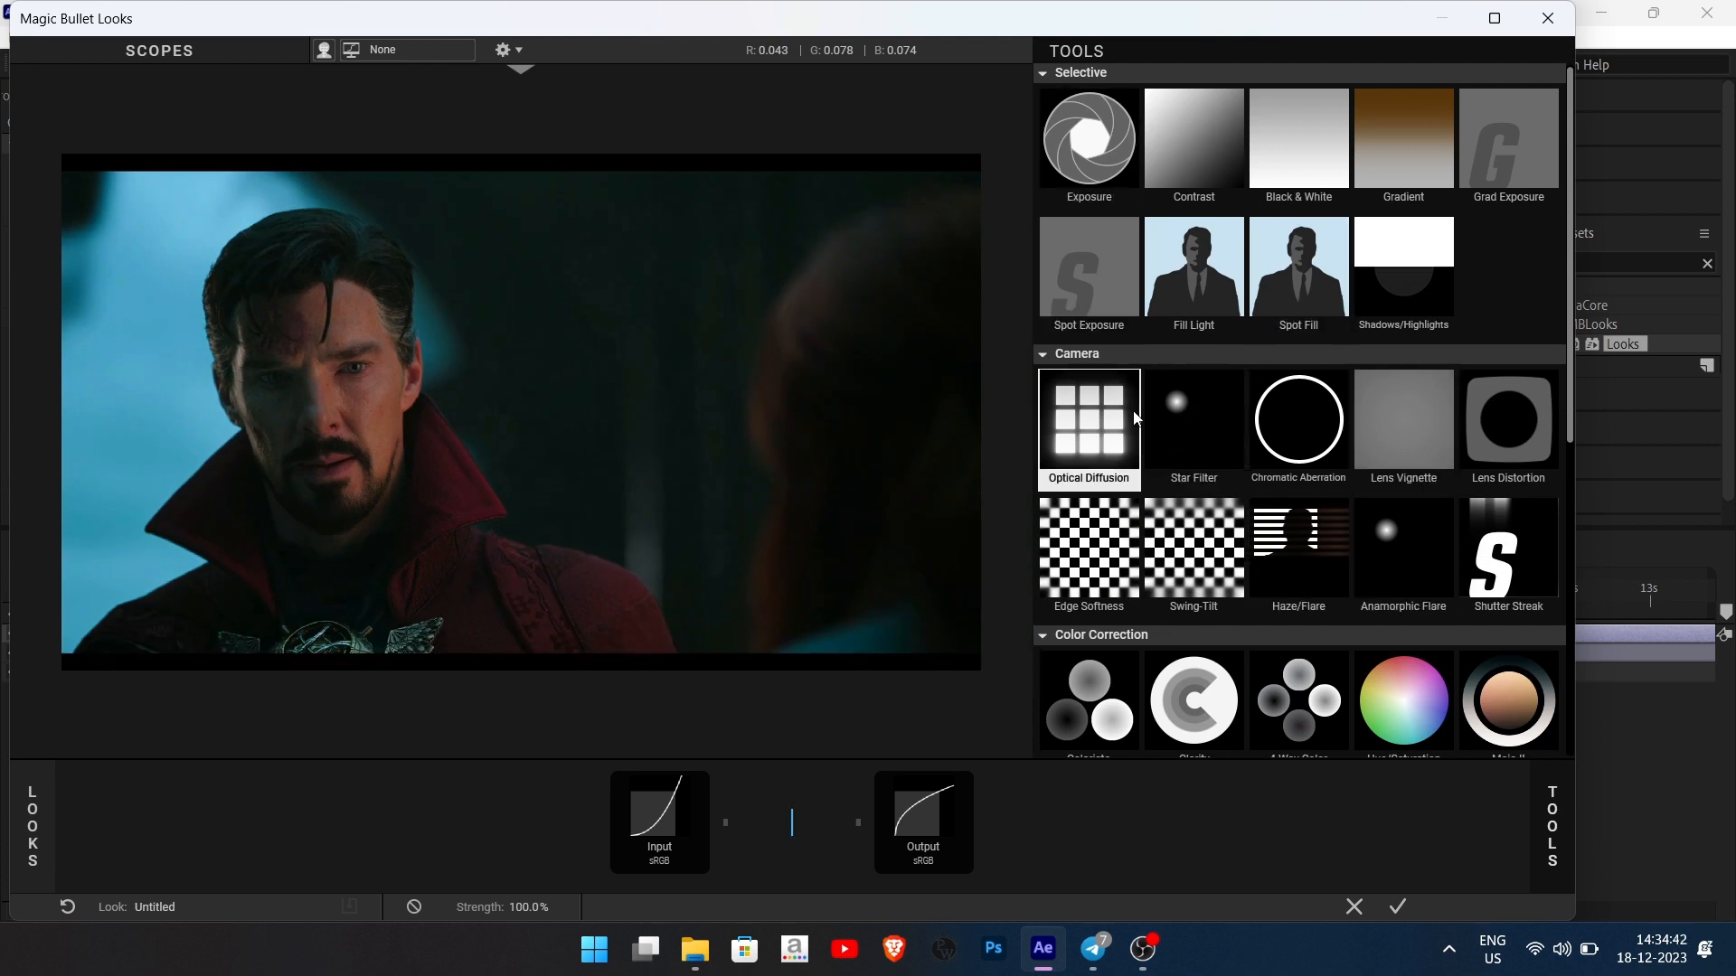
click(1103, 443)
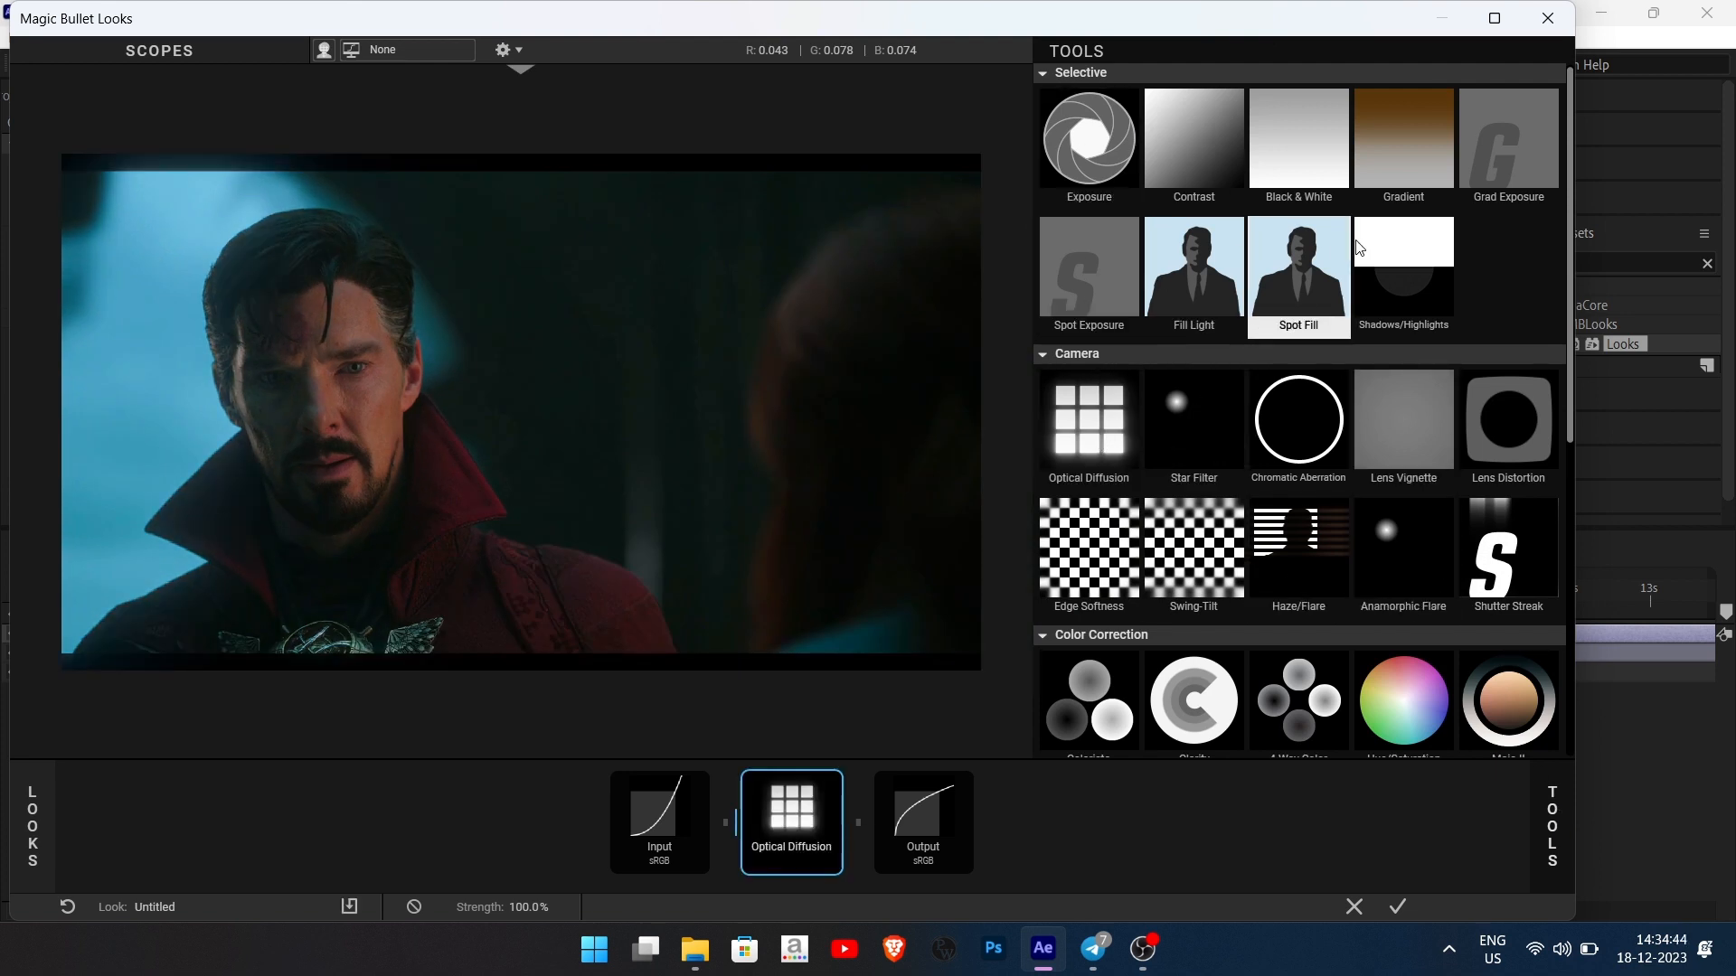
click(1103, 149)
Add Clarity, Hue/Saturation and S Curve tools to the top layer's look and apply it
scroll(1221, 596, down, 1)
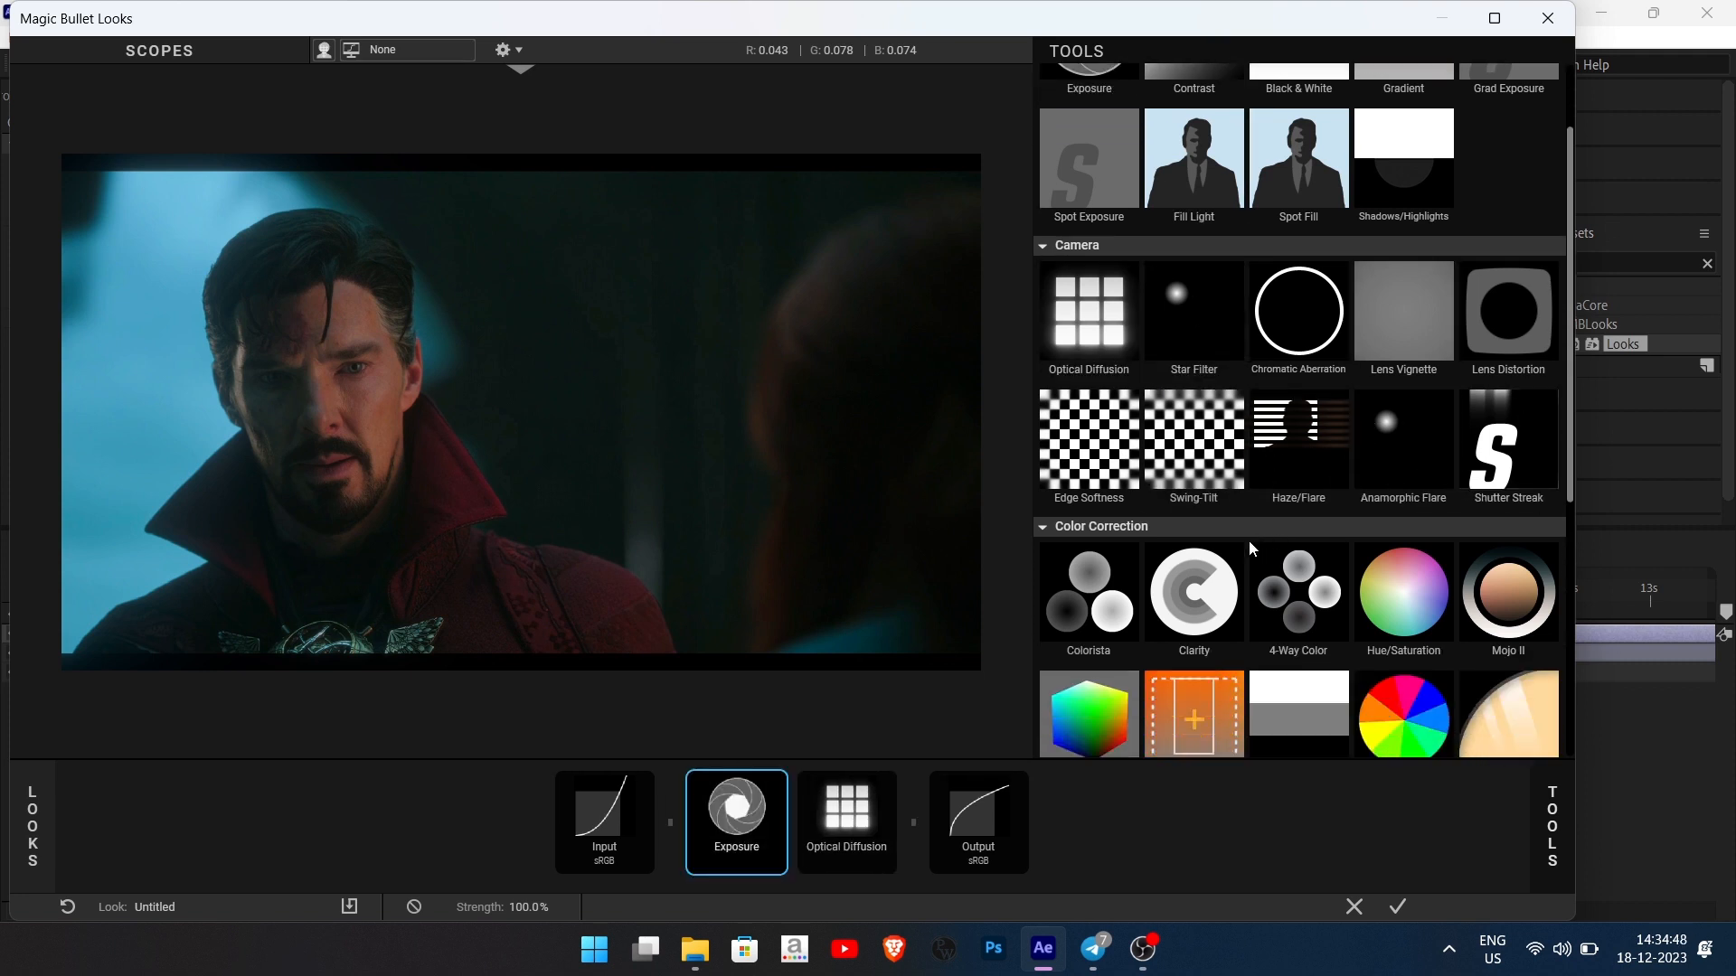
click(1225, 595)
scroll(1225, 595, down, 1)
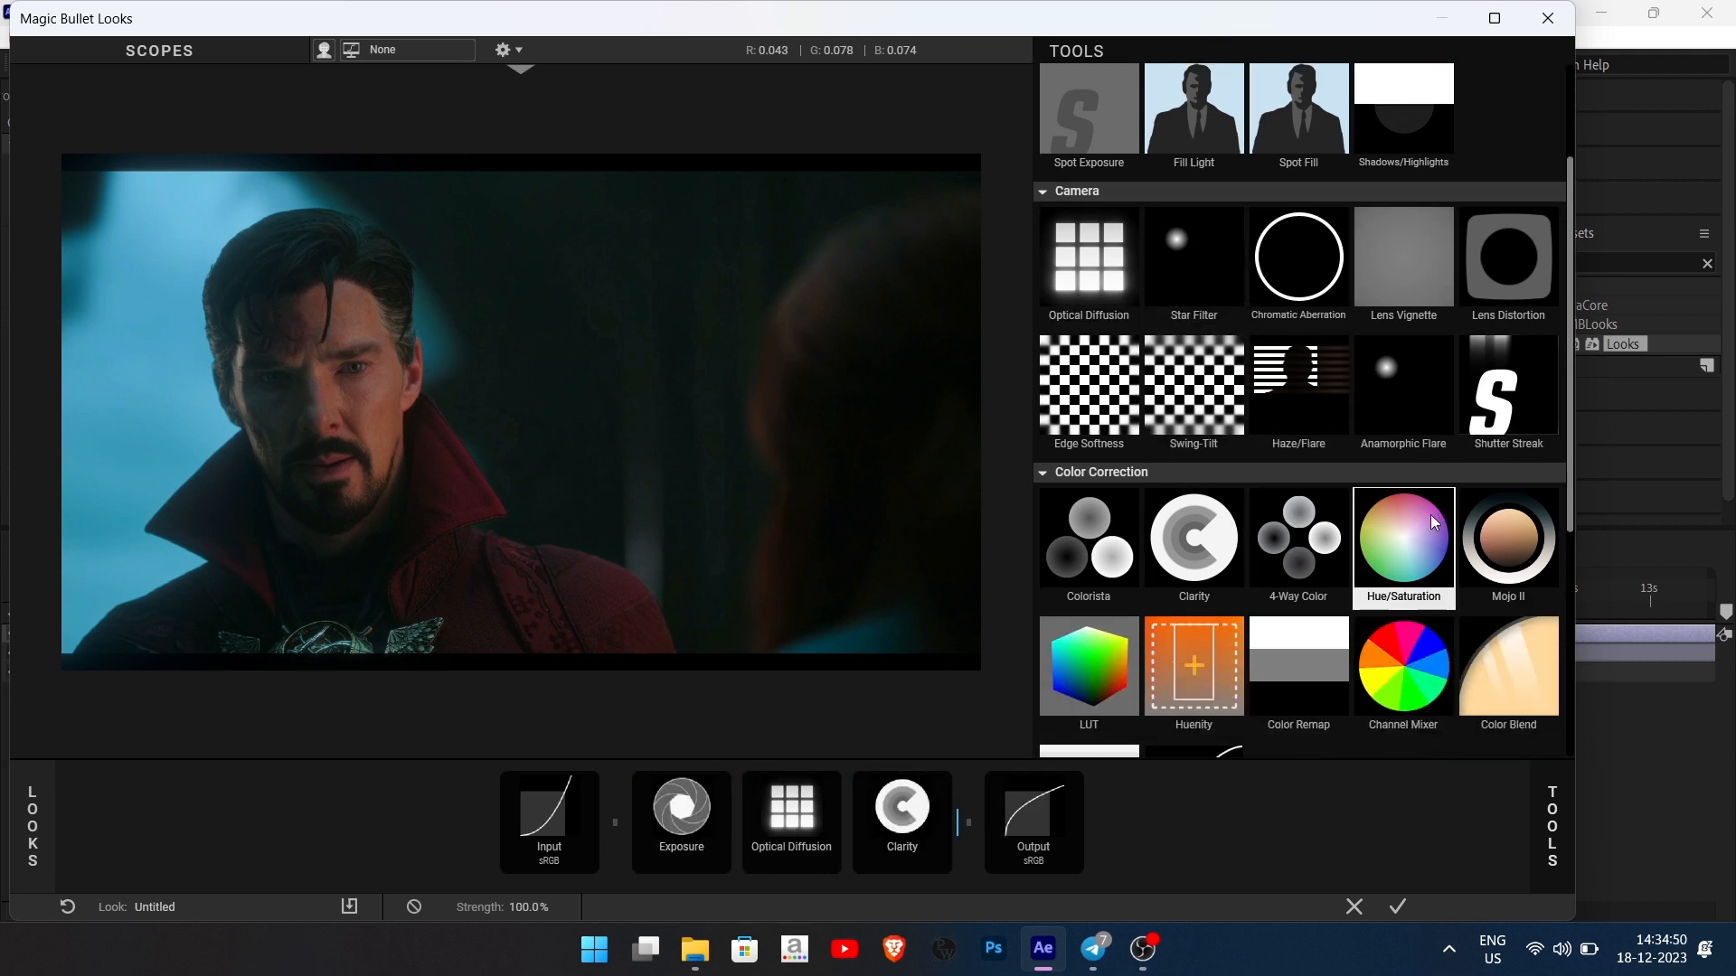
click(1403, 533)
scroll(1207, 546, down, 1)
scroll(1204, 545, down, 1)
click(1204, 600)
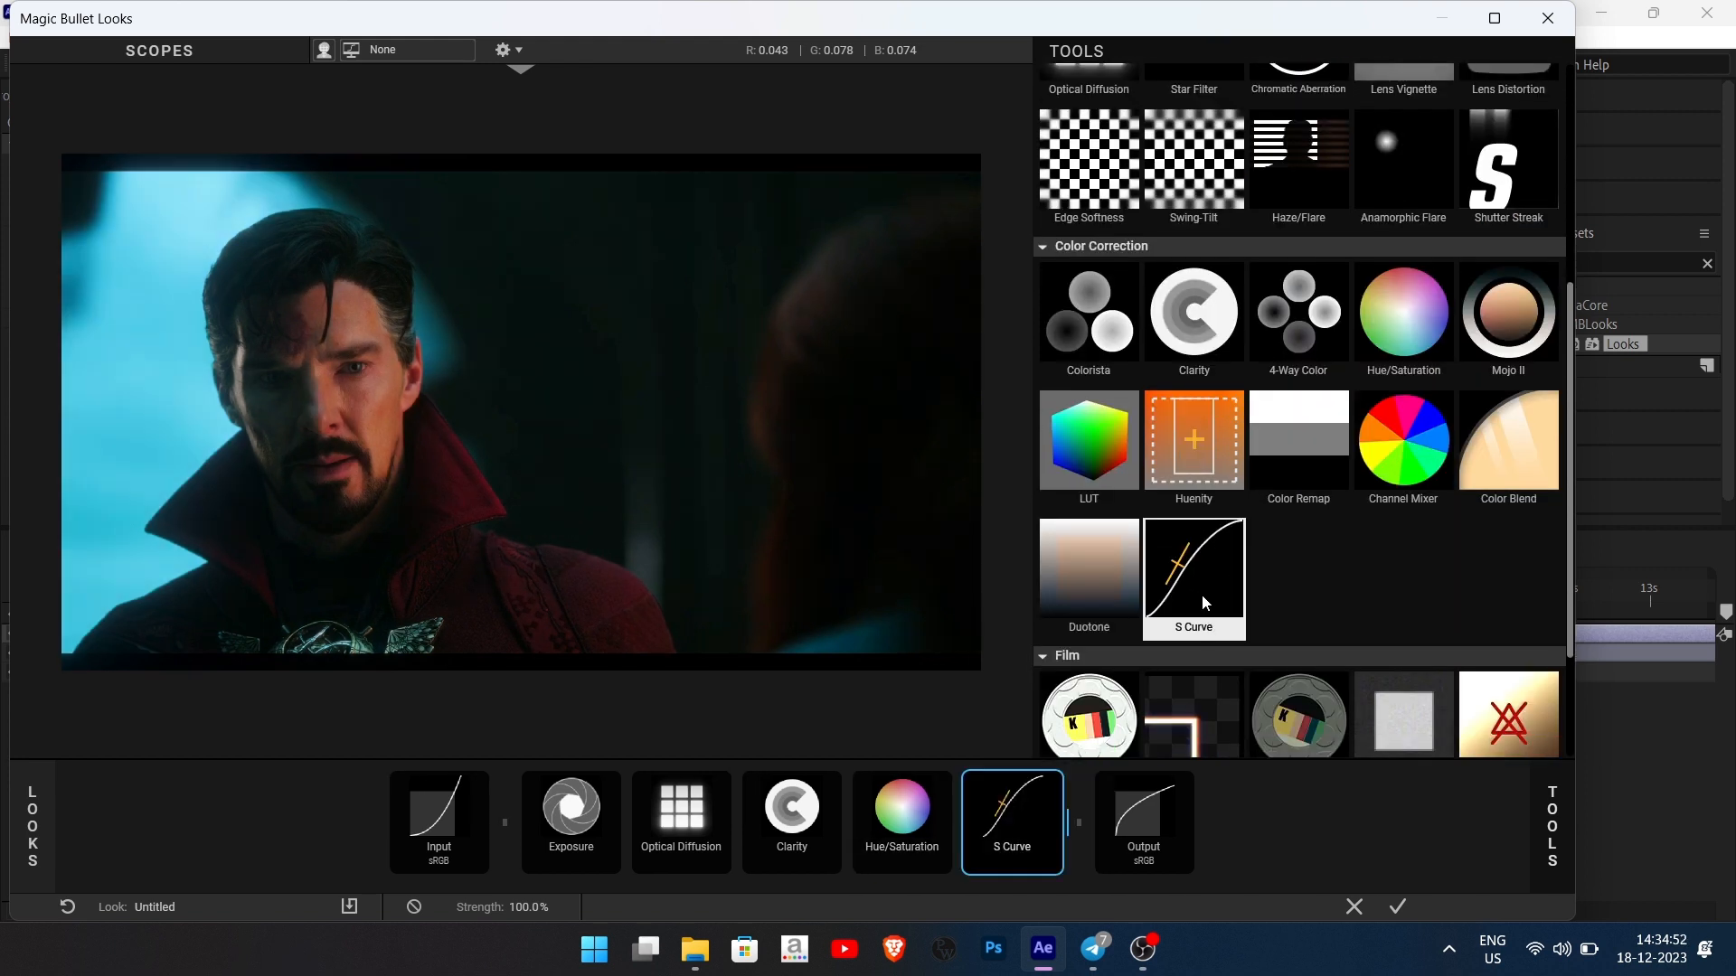
scroll(1205, 604, down, 1)
scroll(1205, 599, up, 3)
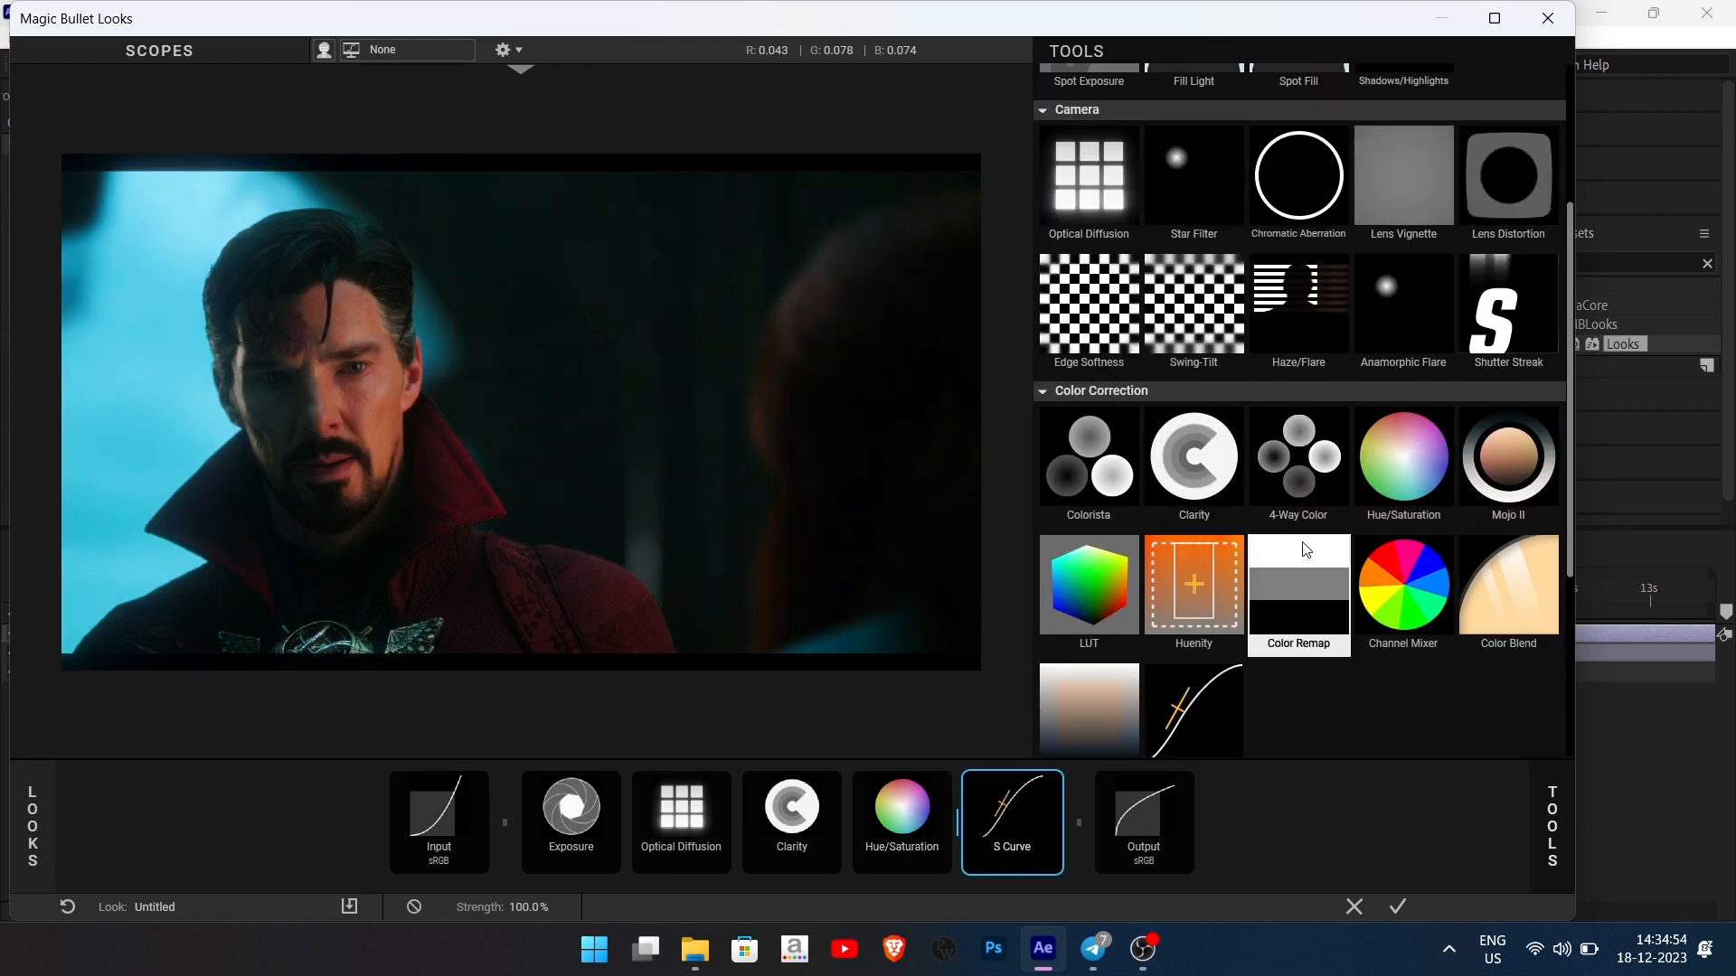
click(1397, 908)
Find the sharpening effects and apply Sharpen and Unsharp Mask to the top adjustment layer
click(631, 651)
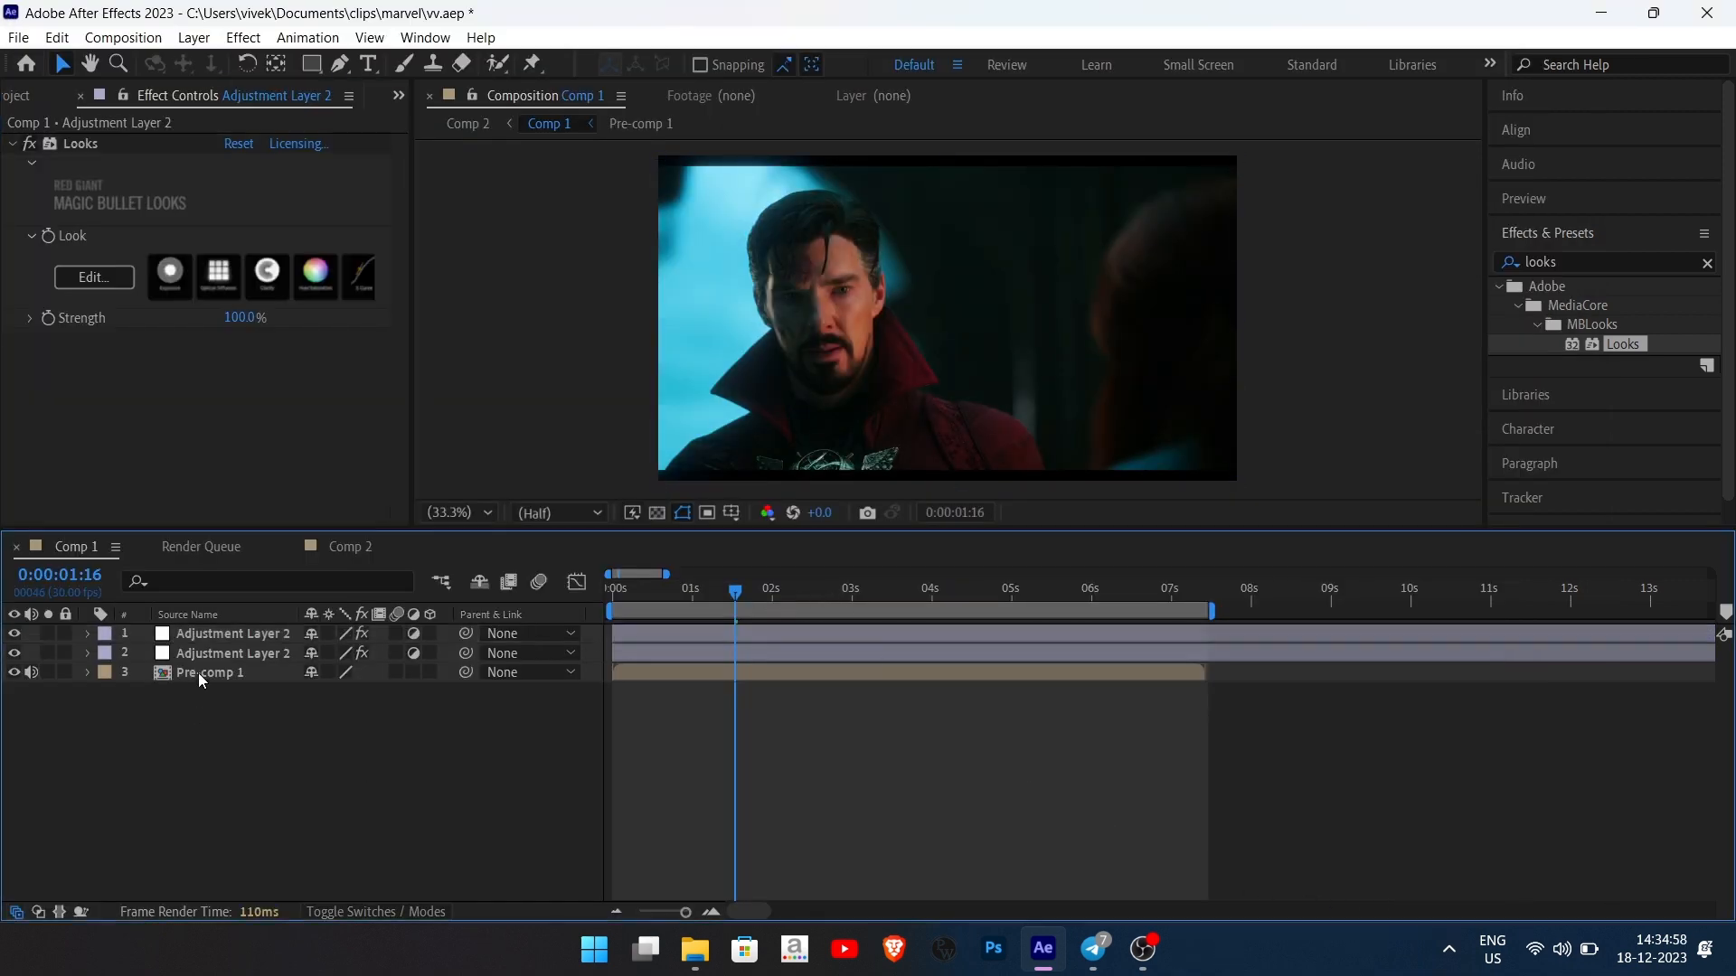
click(226, 637)
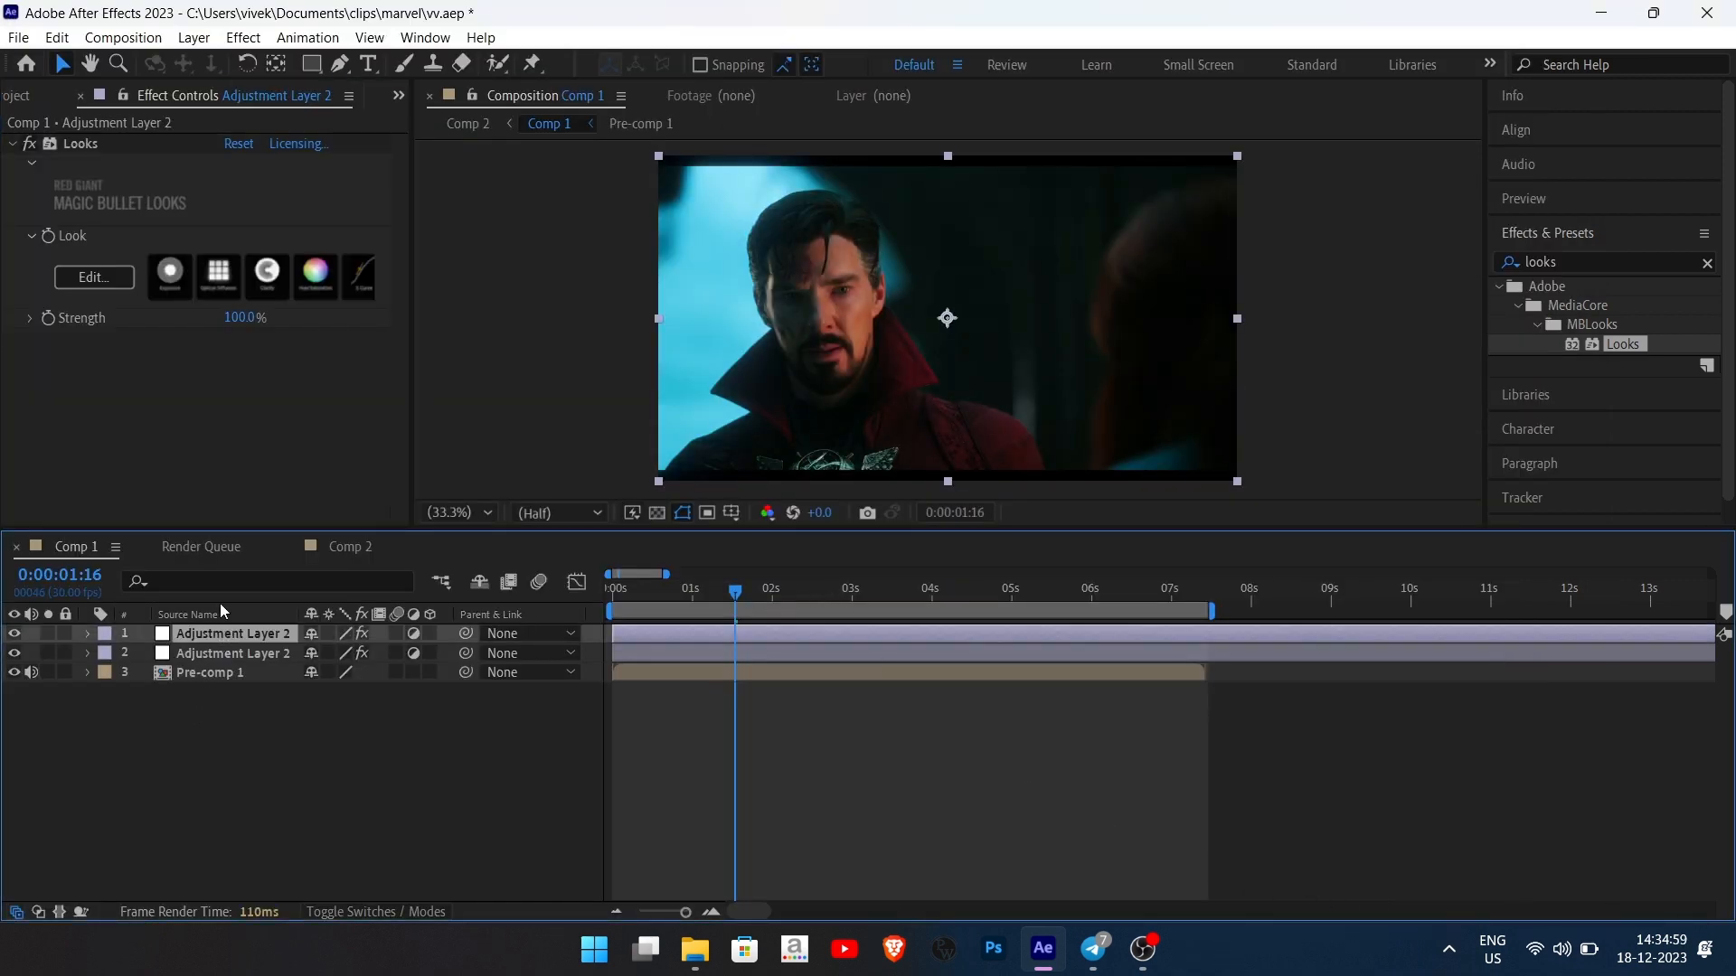
click(1590, 262)
text(sharp)
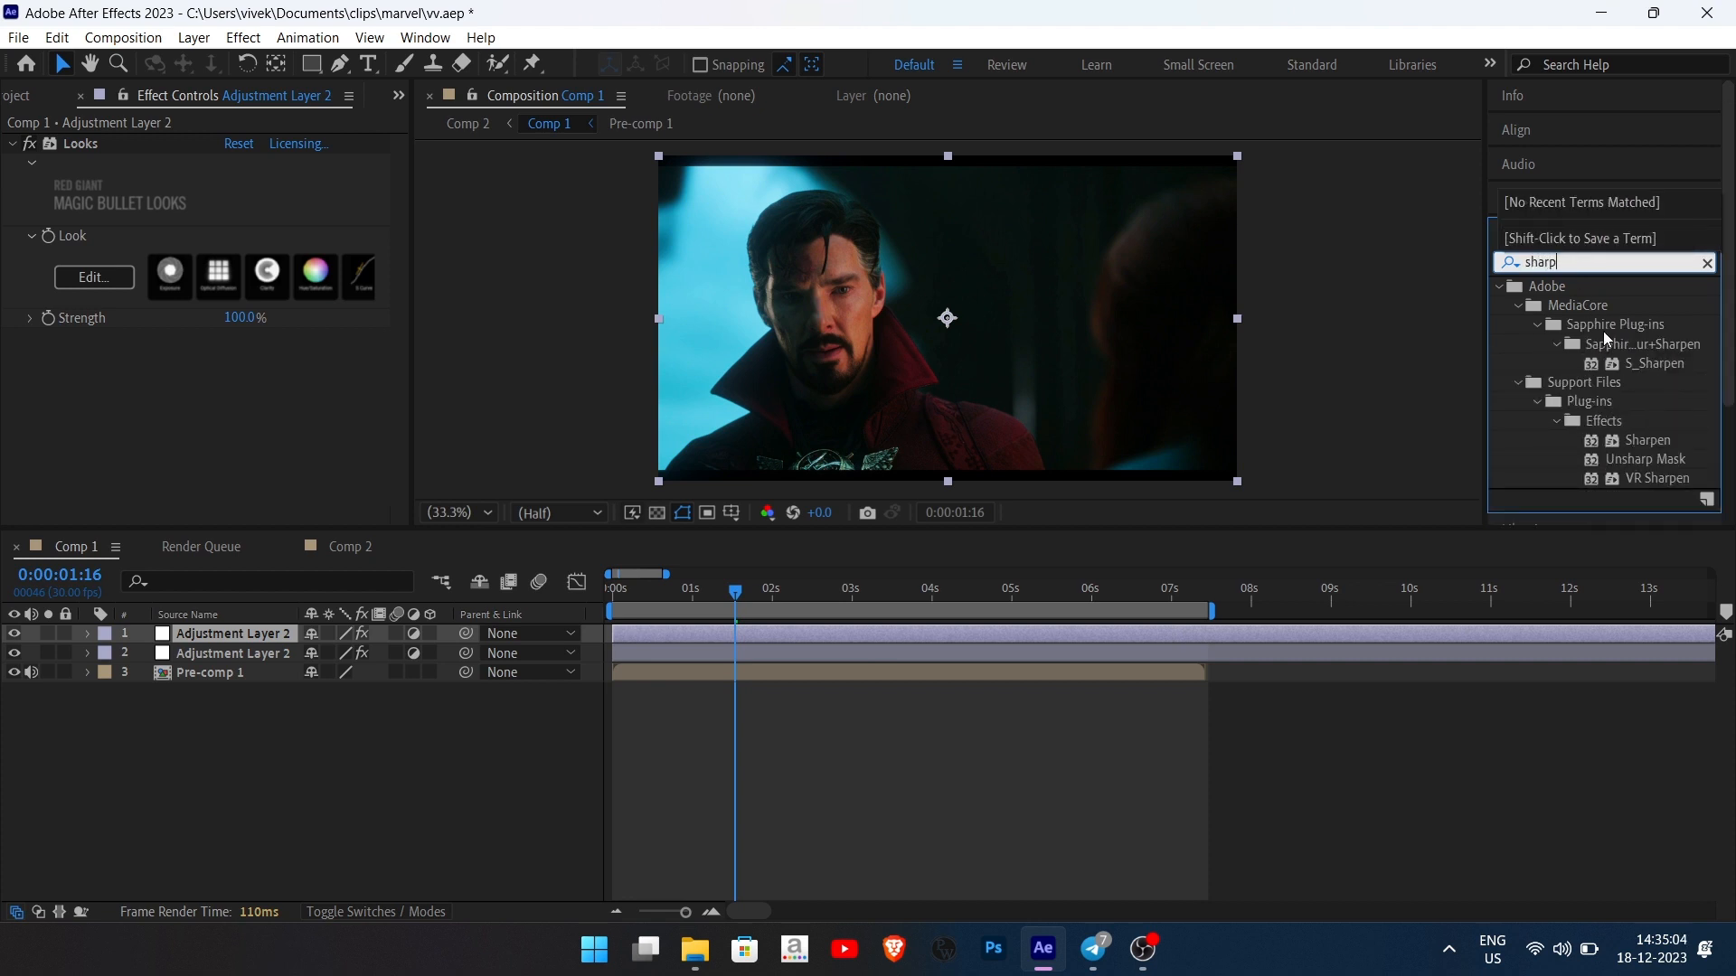
click(1647, 441)
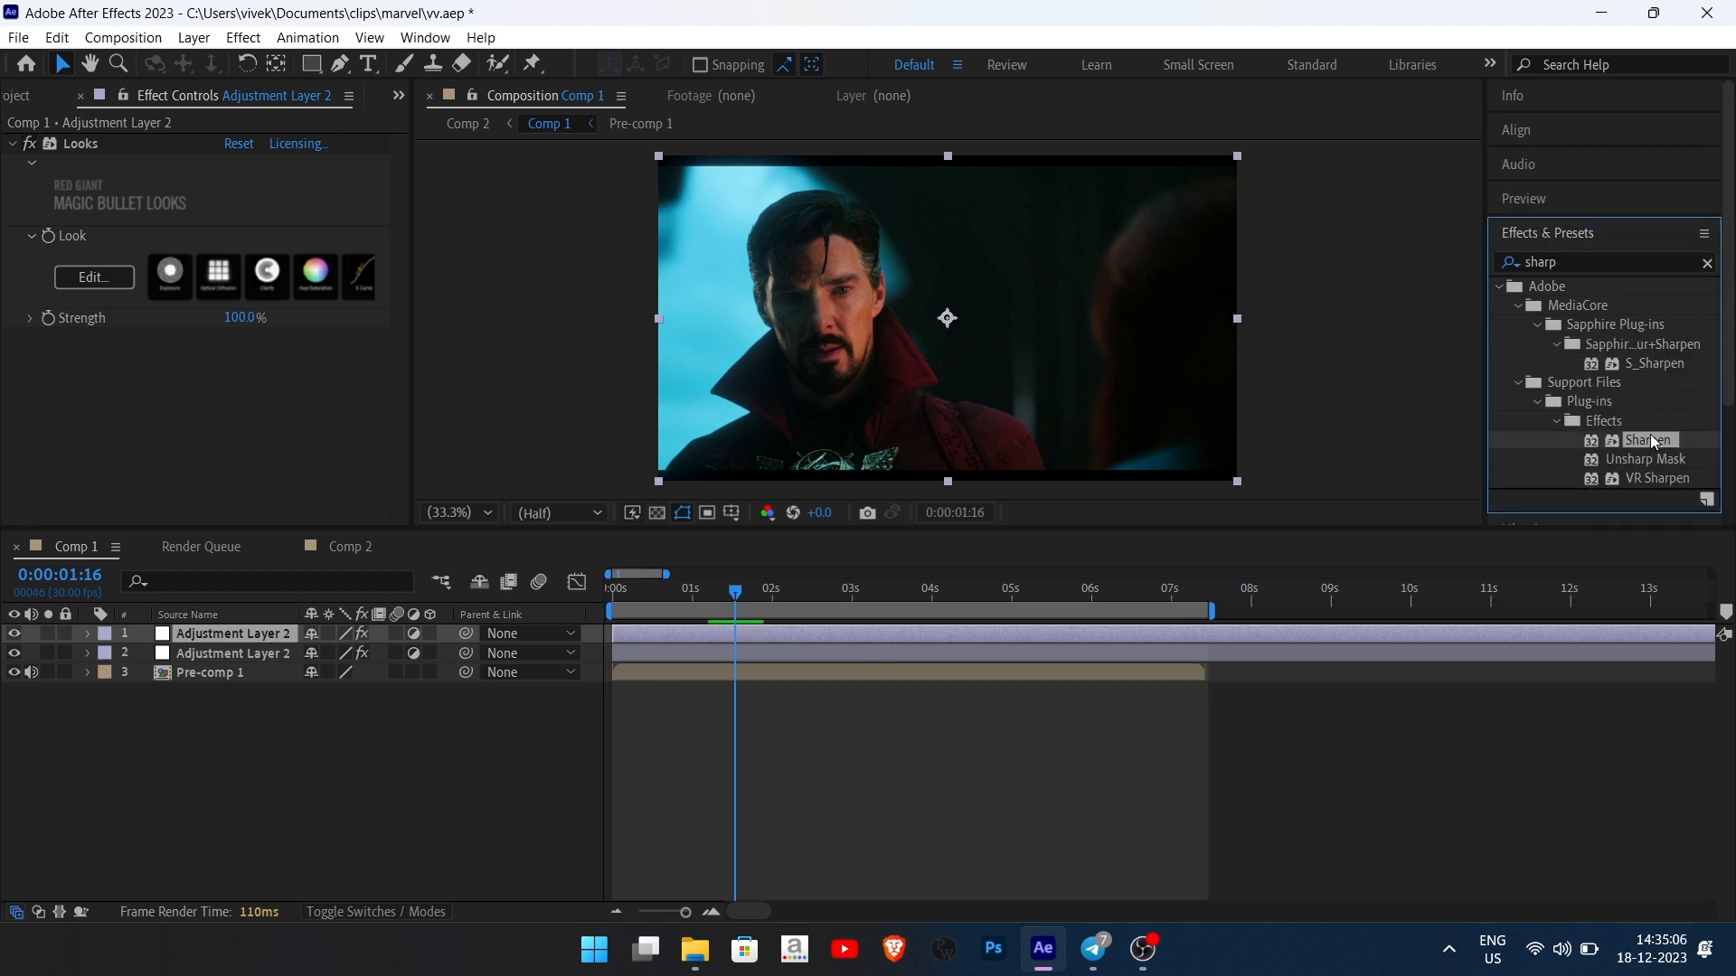
drag(1651, 440, 44, 432)
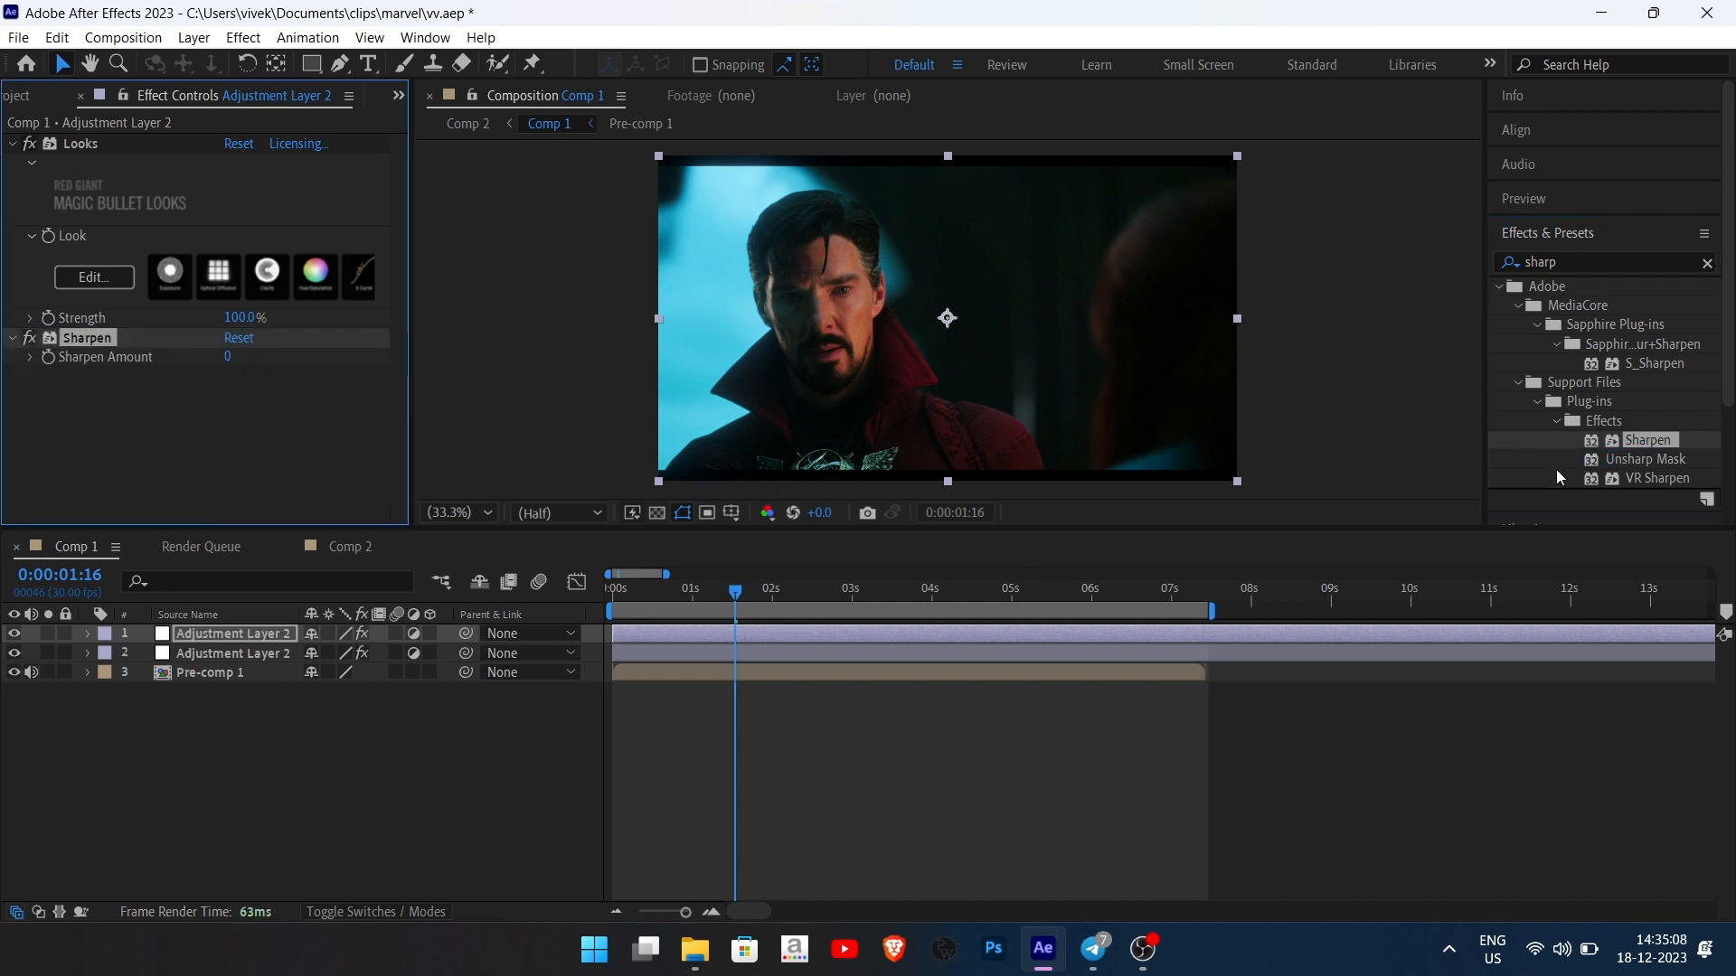
drag(1645, 459, 244, 434)
Set the Sharpen Amount to 33 and the Unsharp Mask's Radius to 30.8 and Amount to 12
drag(228, 357, 270, 361)
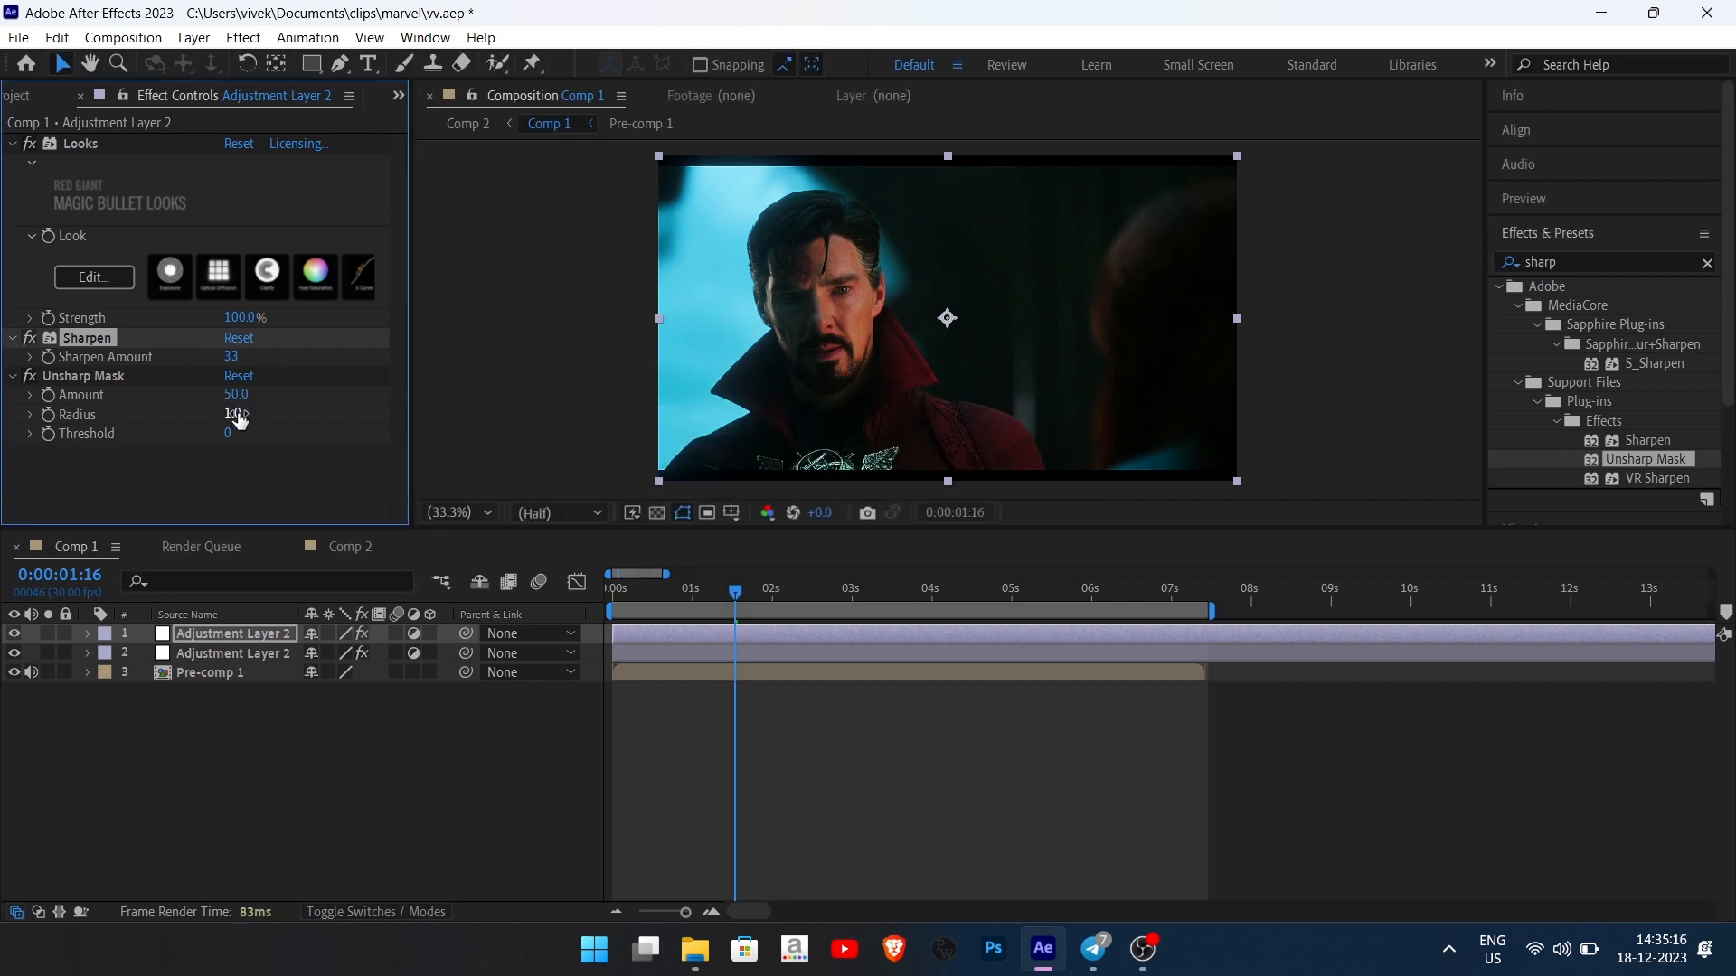
drag(232, 415, 600, 442)
drag(232, 394, 132, 404)
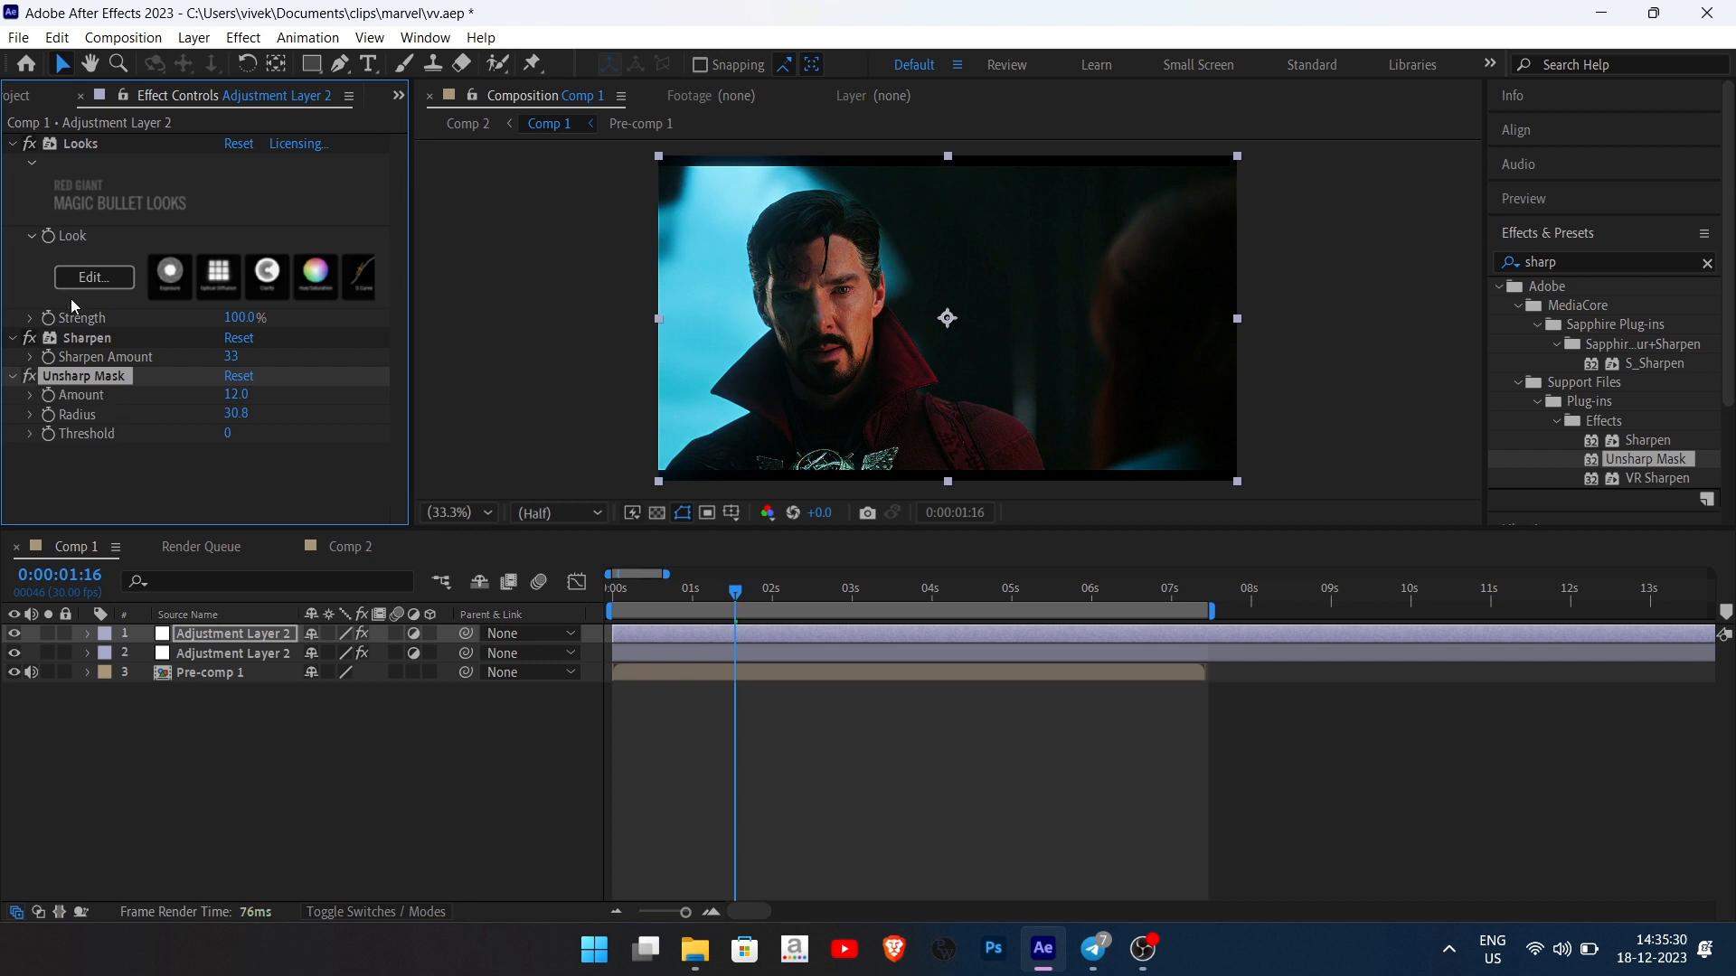
Reopen the top adjustment layer's look for editing and move the Exposure tool after the S Curve
click(94, 277)
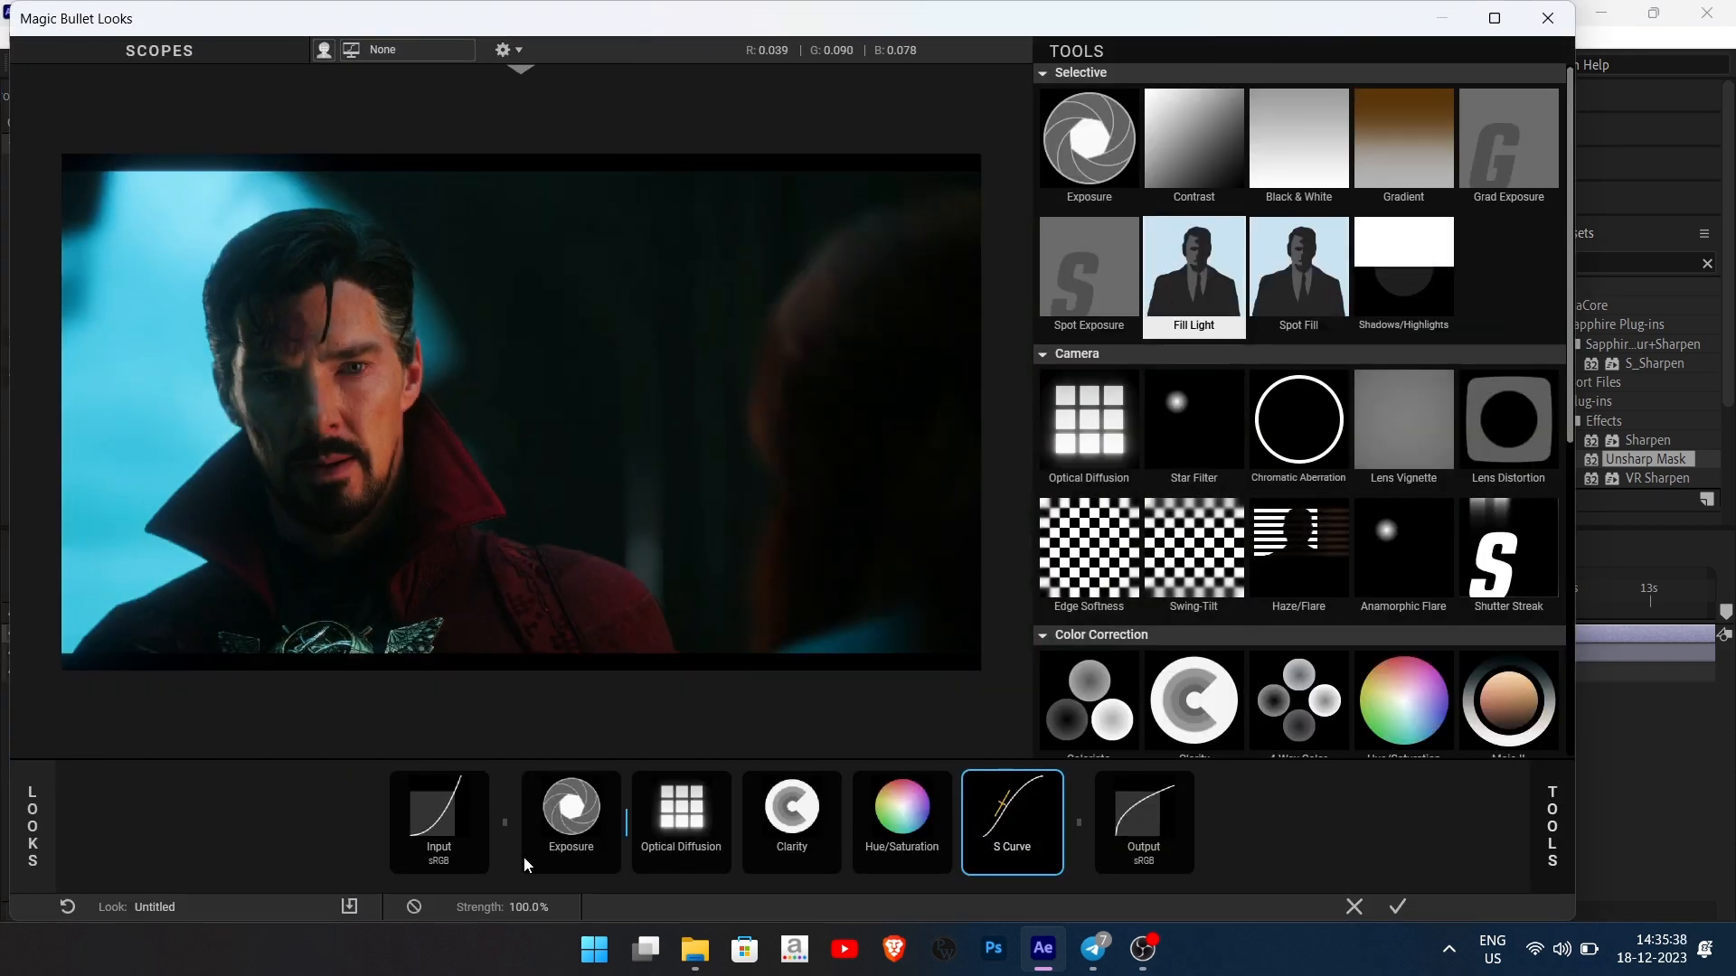
drag(681, 810, 1028, 839)
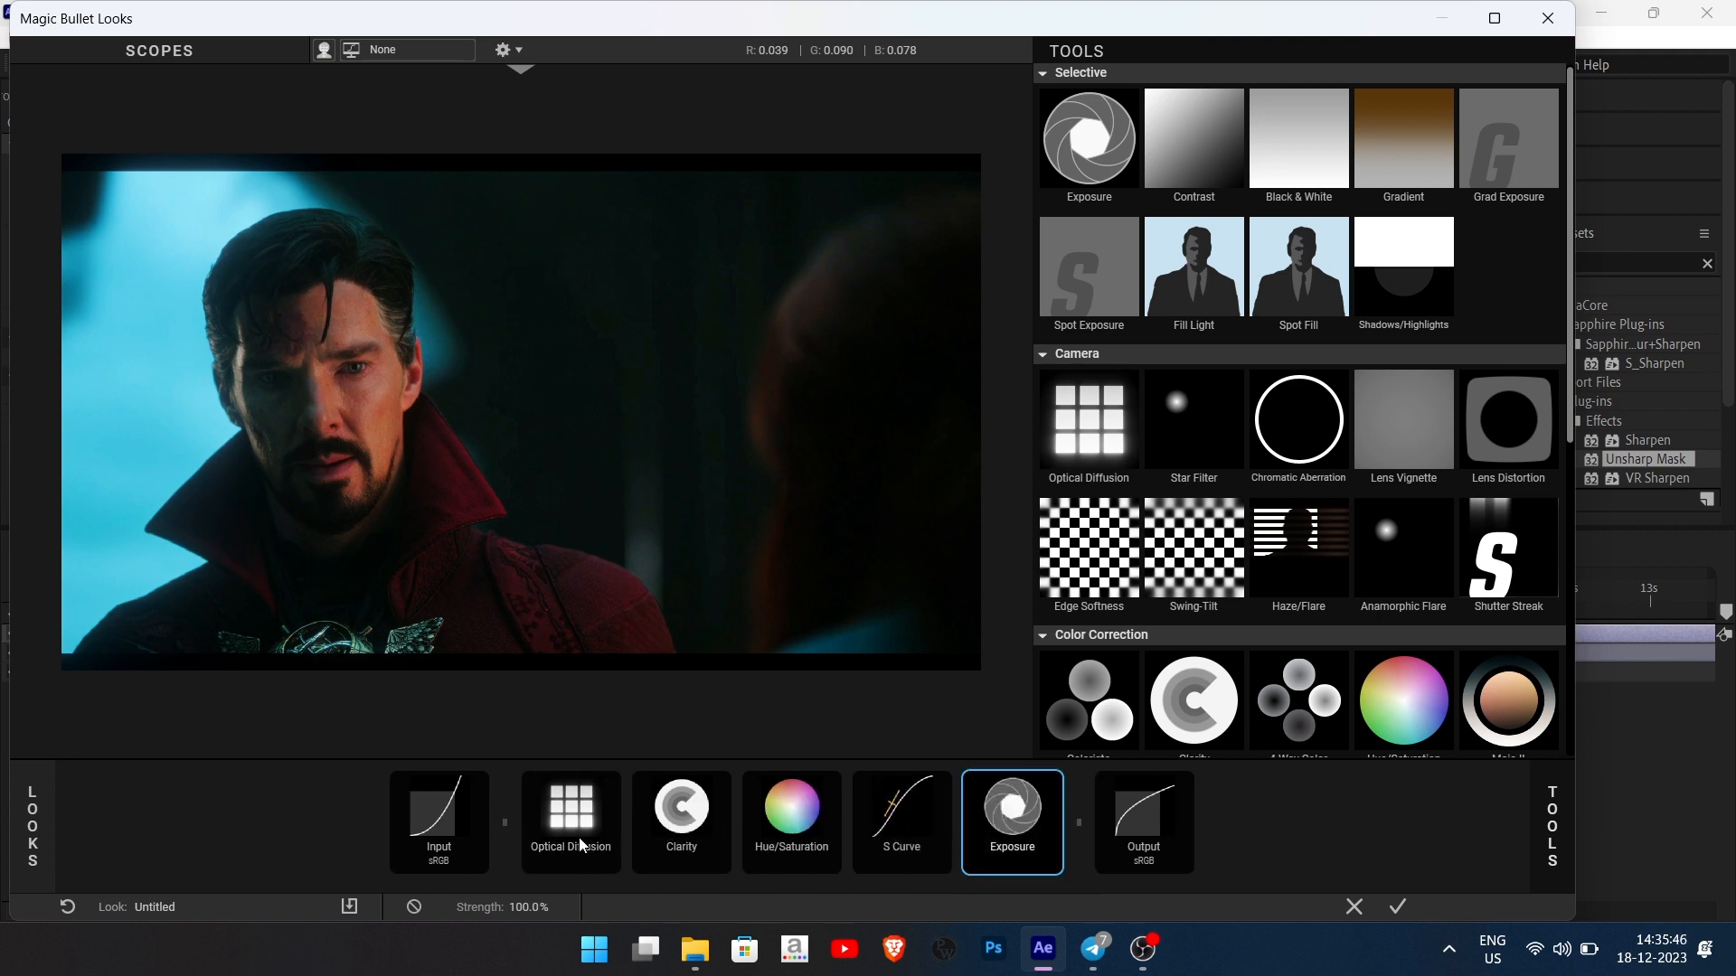
Set the Optical Diffusion tool's density to 46% and its size to 205
click(614, 841)
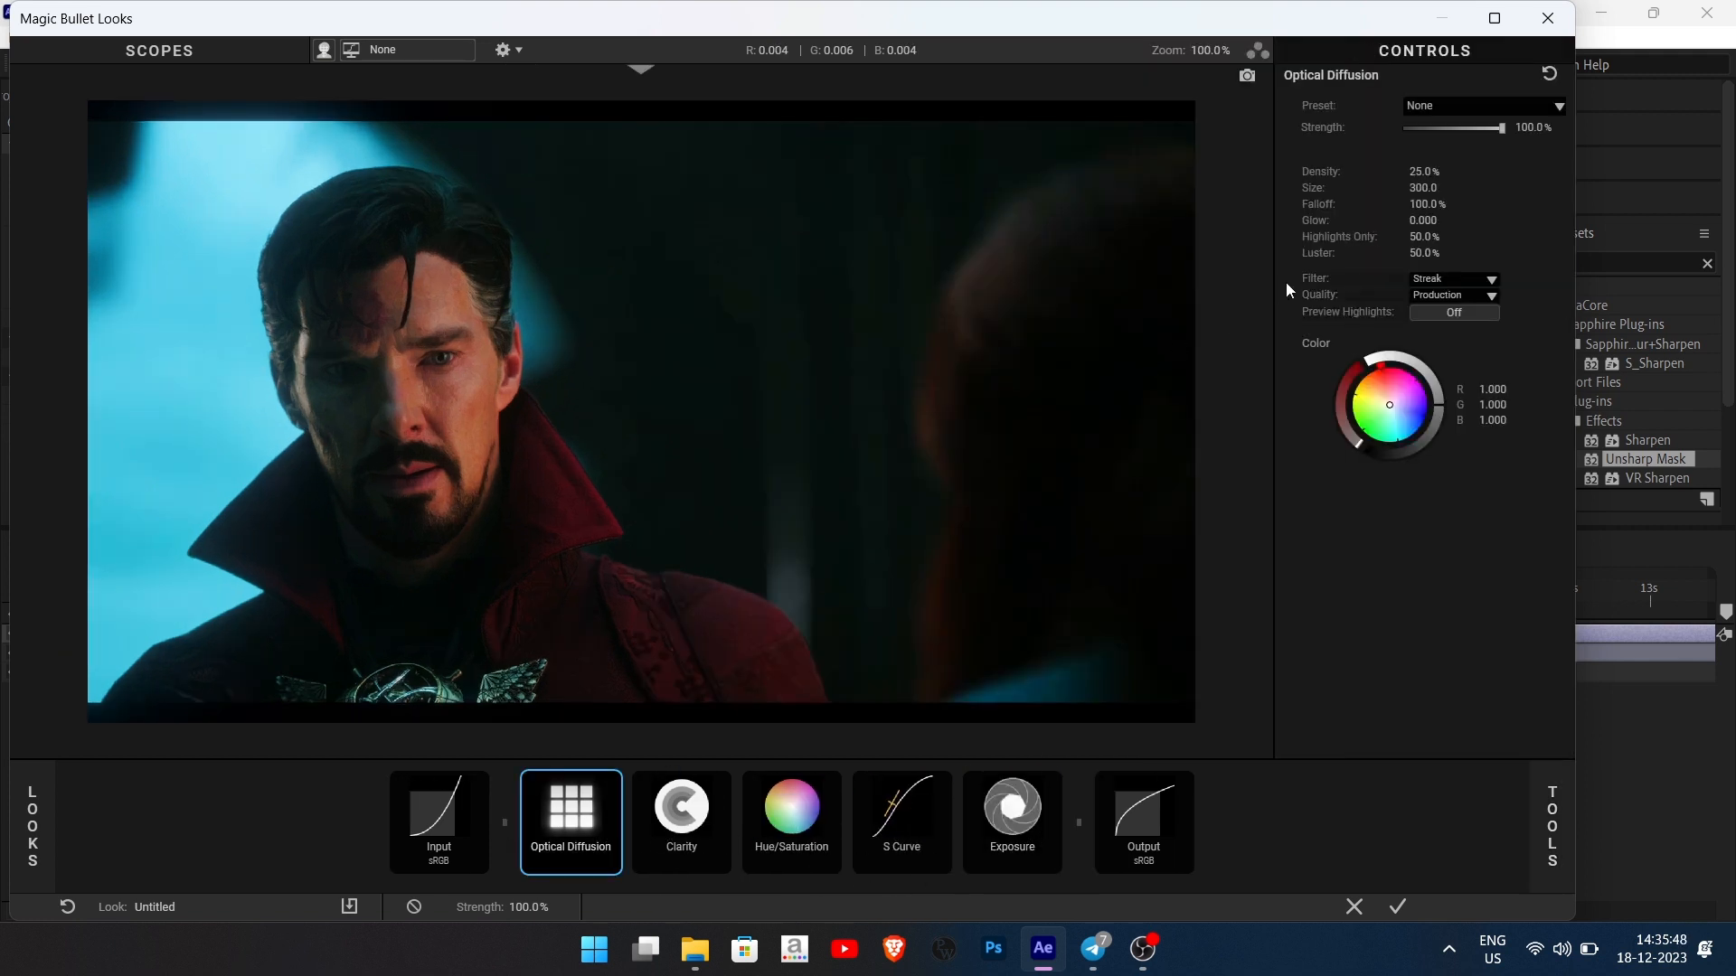
click(1415, 172)
text(46)
key(Return)
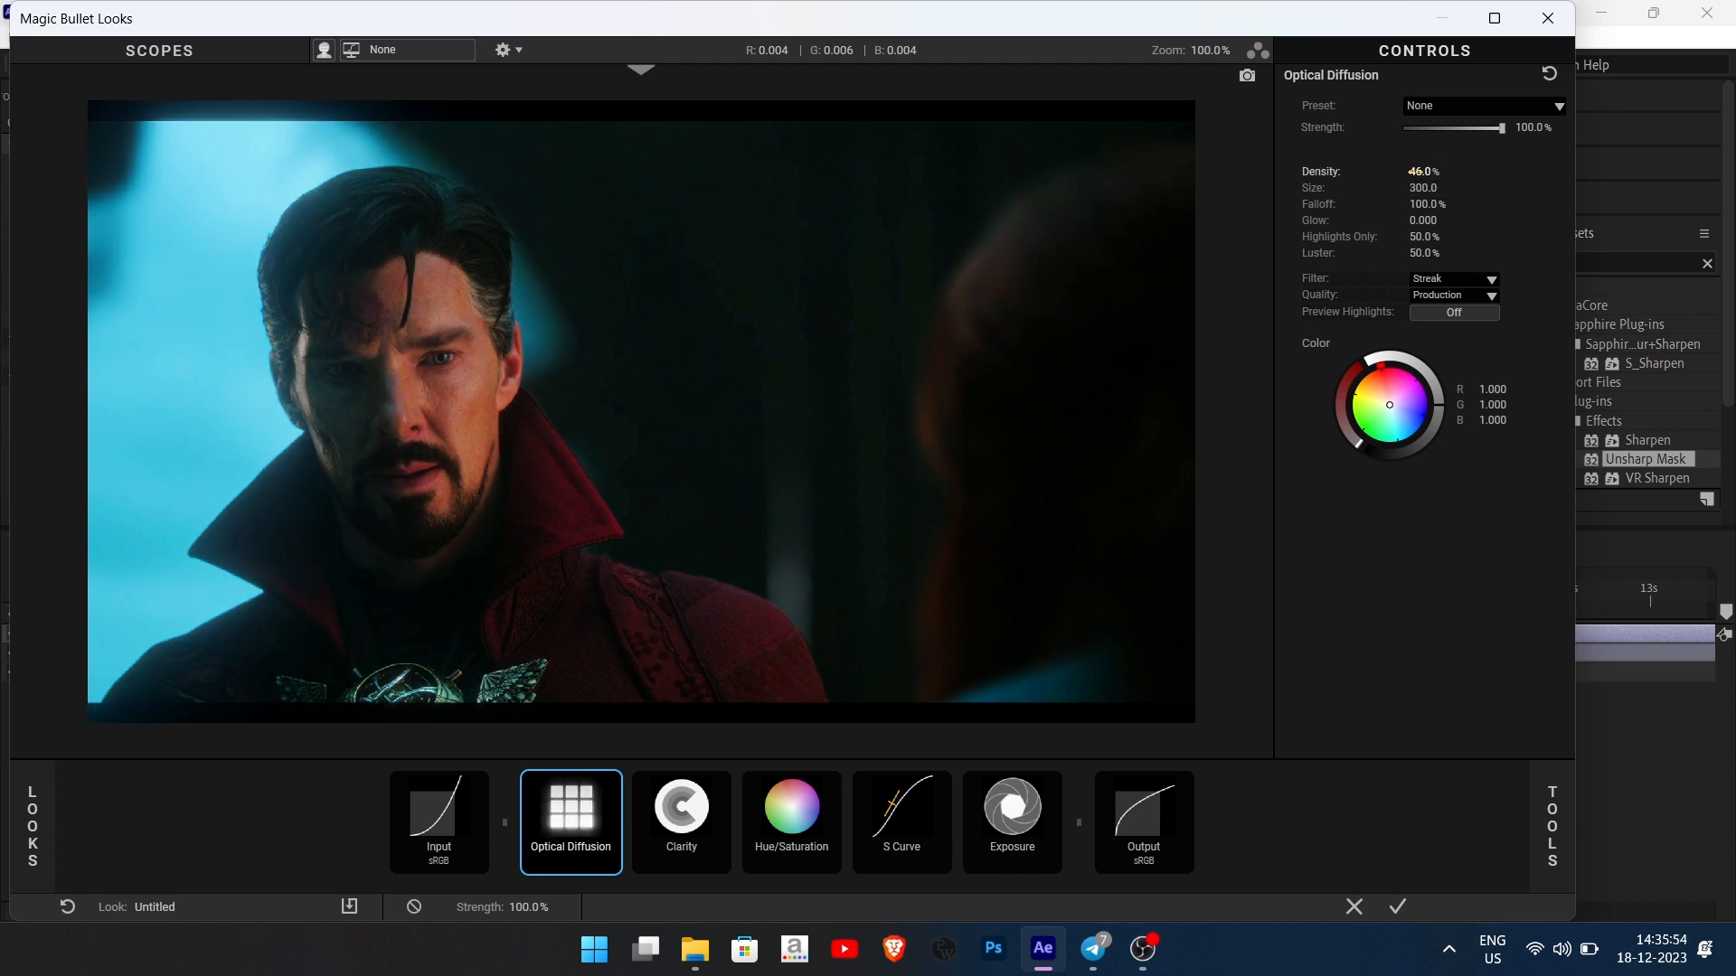
click(1420, 188)
text(205.05)
key(Return)
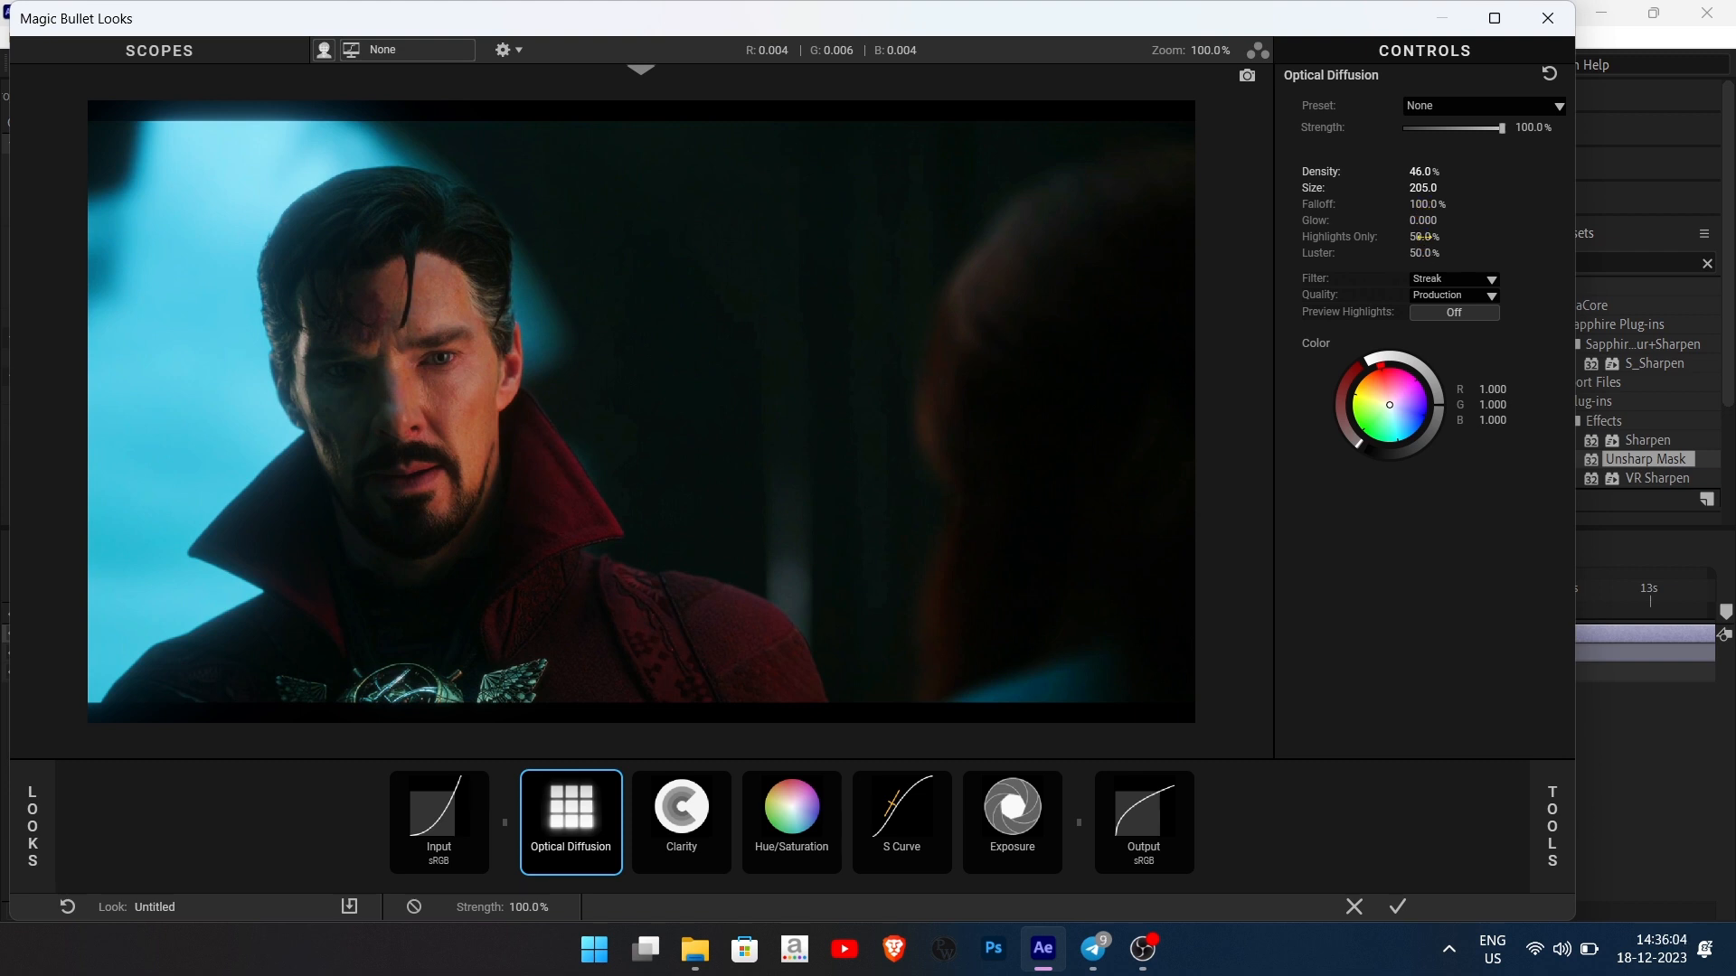
Set Optical Diffusion's Highlights Only value to 63% and its Luster to 68%
click(1427, 236)
text(63)
key(Return)
click(1426, 253)
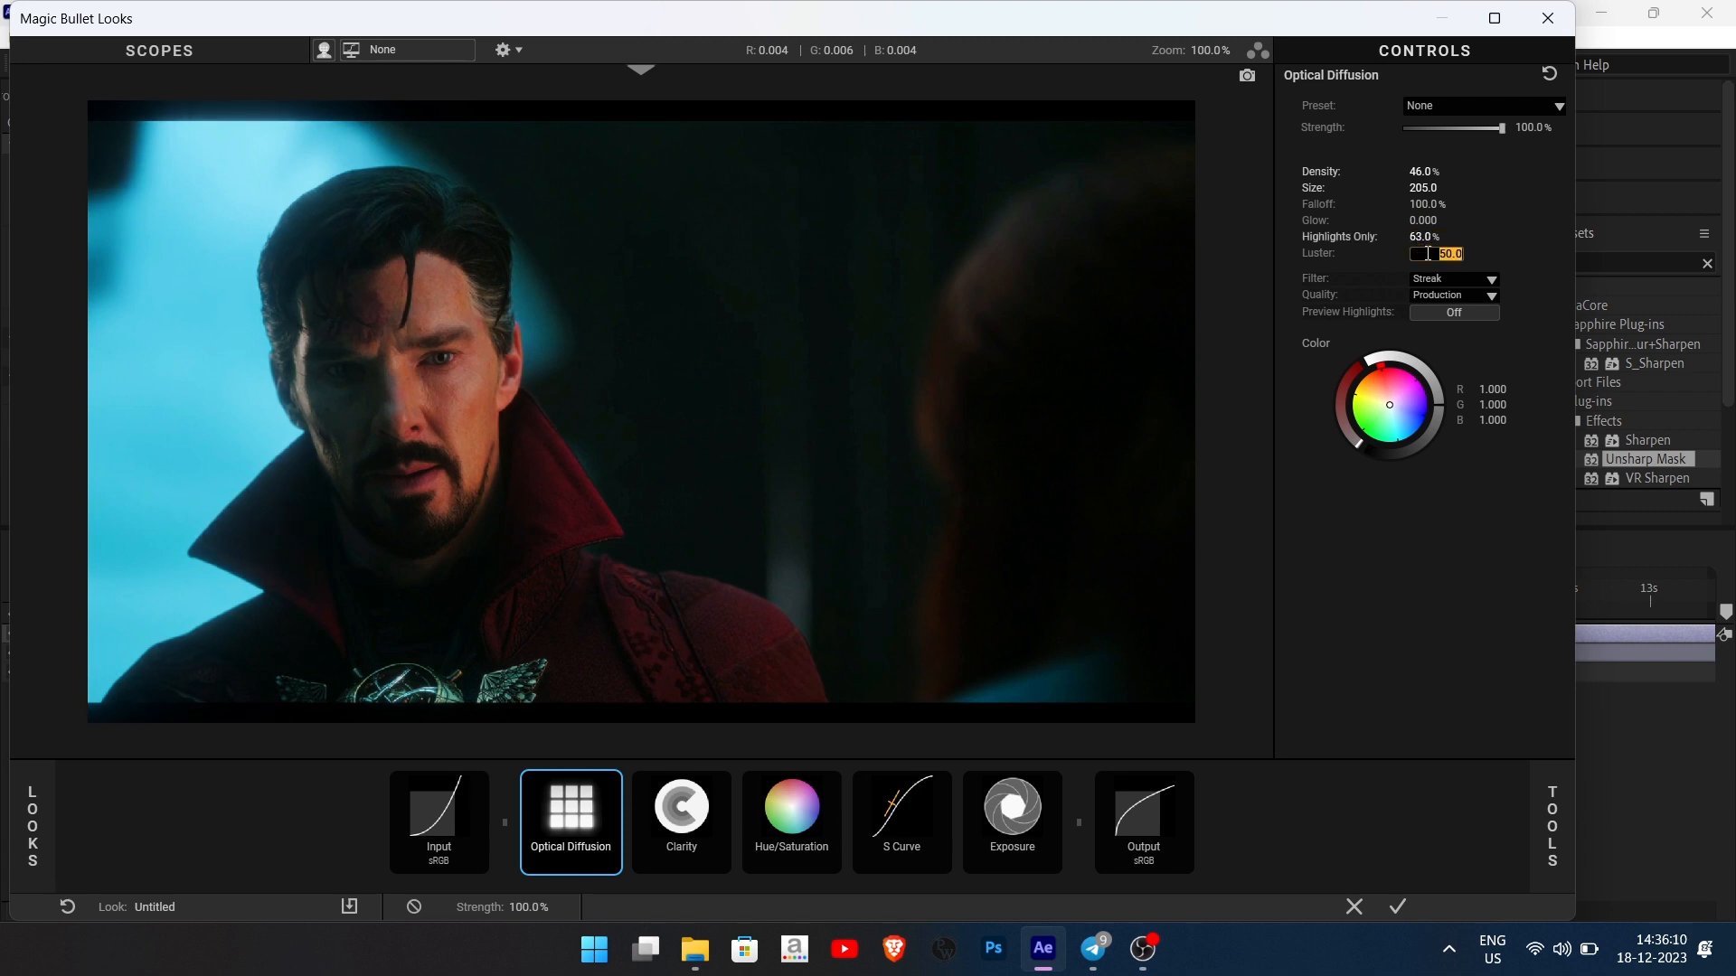
text(68)
key(Return)
Set the Clarity tool's clarity to 20% and slightly reduce its strength
click(715, 836)
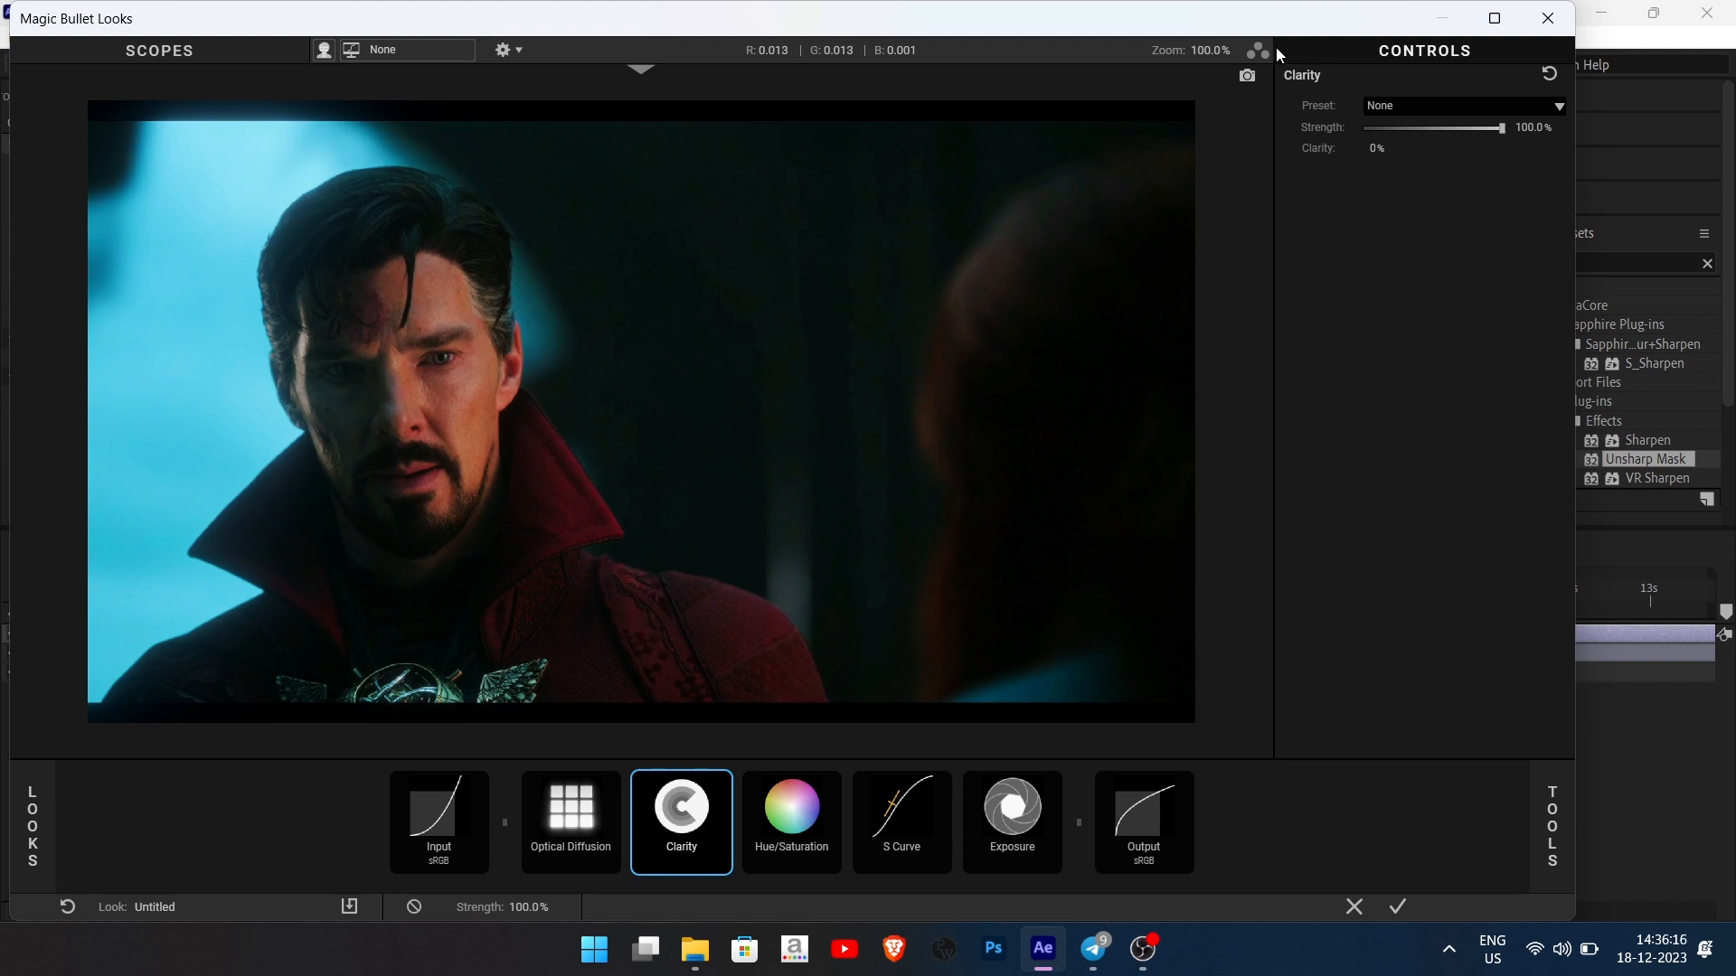
click(1372, 150)
text(20)
drag(1501, 128, 1490, 132)
Slightly raise the saturation of the Hue/Saturation tool that follows Clarity
click(787, 851)
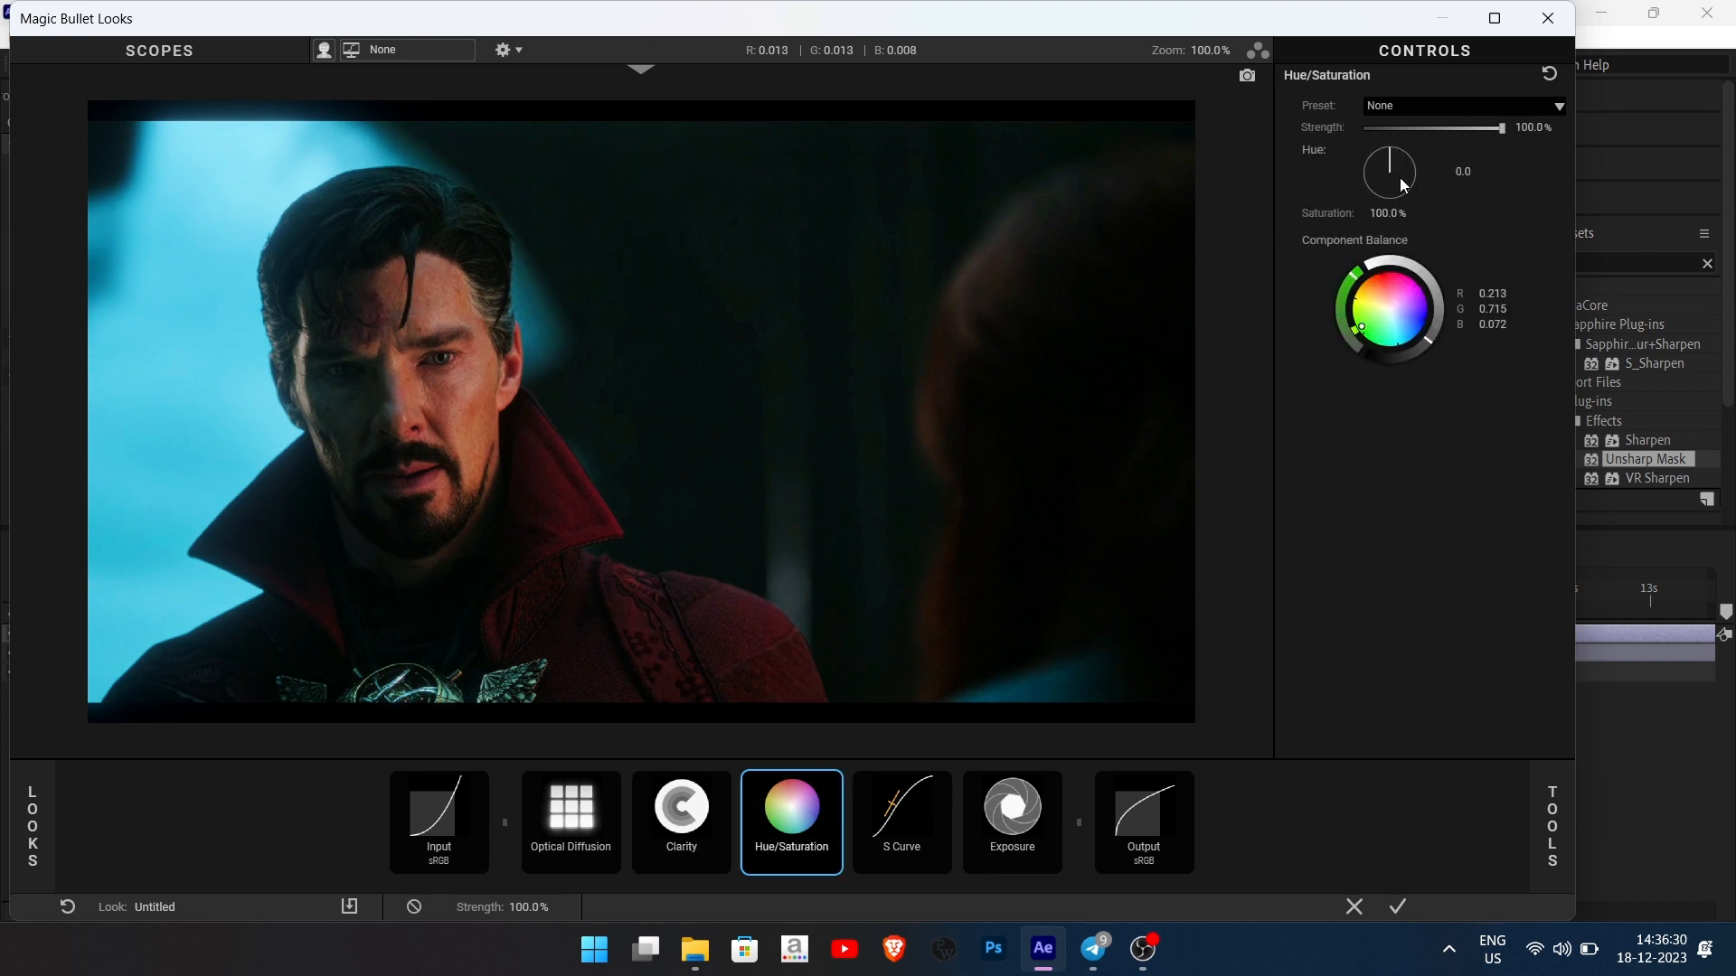
drag(1382, 212, 1389, 212)
Set the S Curve tool's black point to 0.010 and its white point to 0.6
click(907, 849)
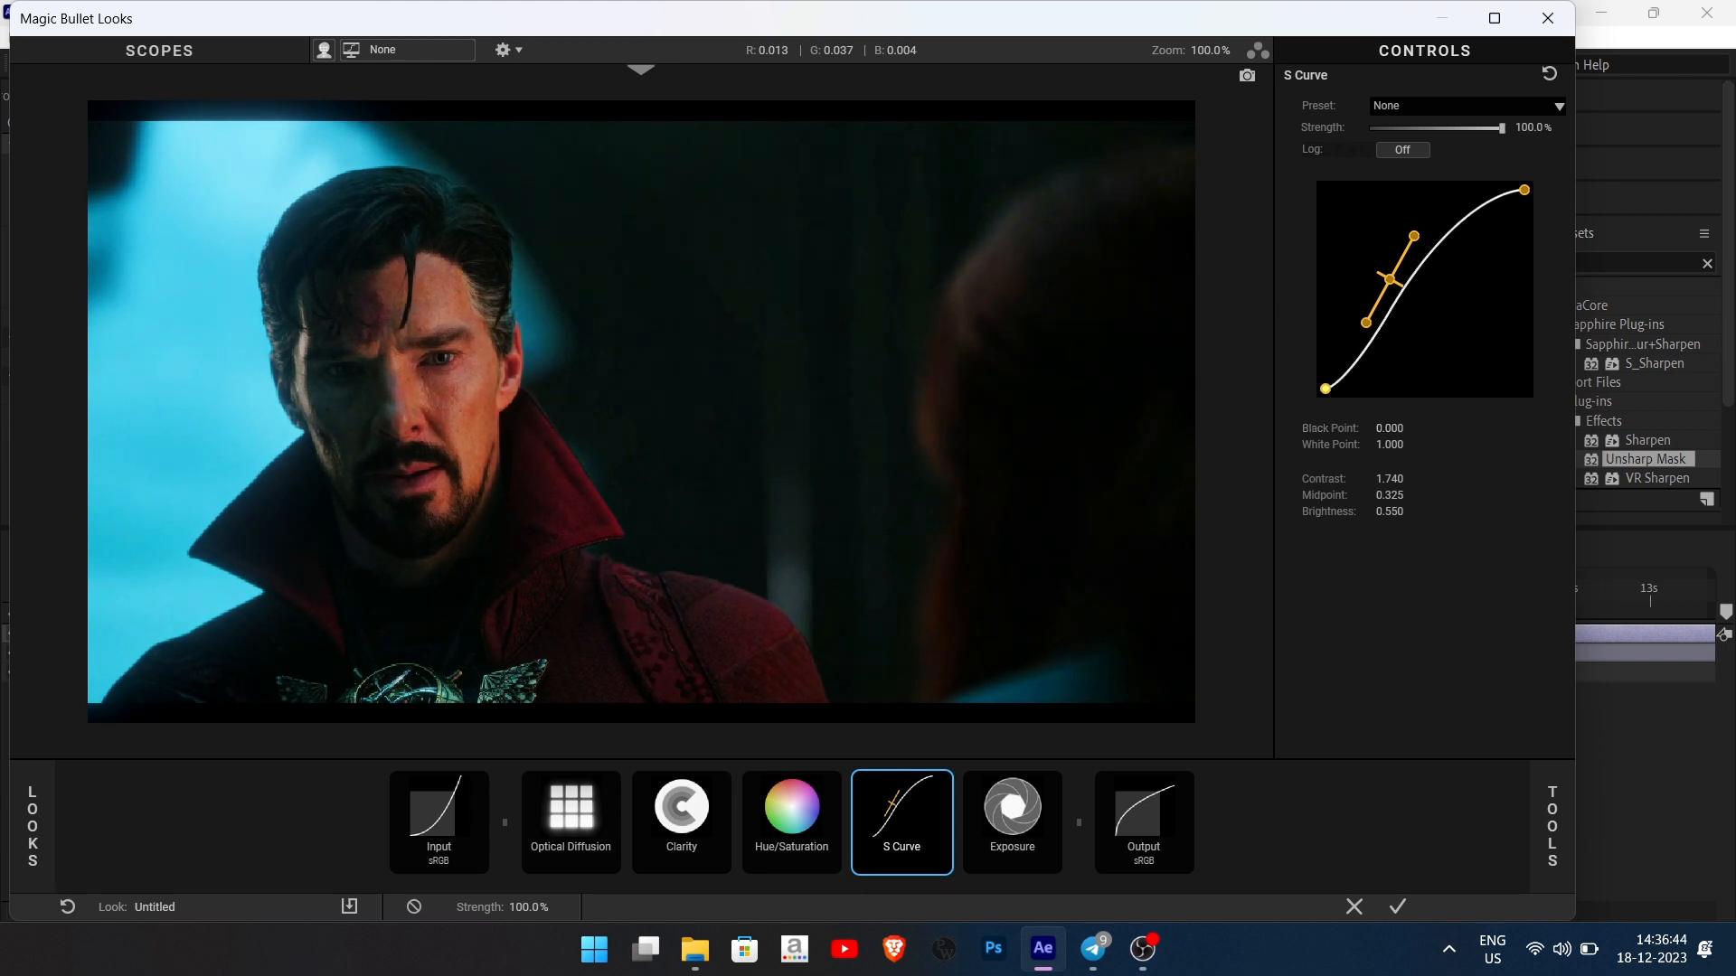
drag(1326, 389, 1327, 389)
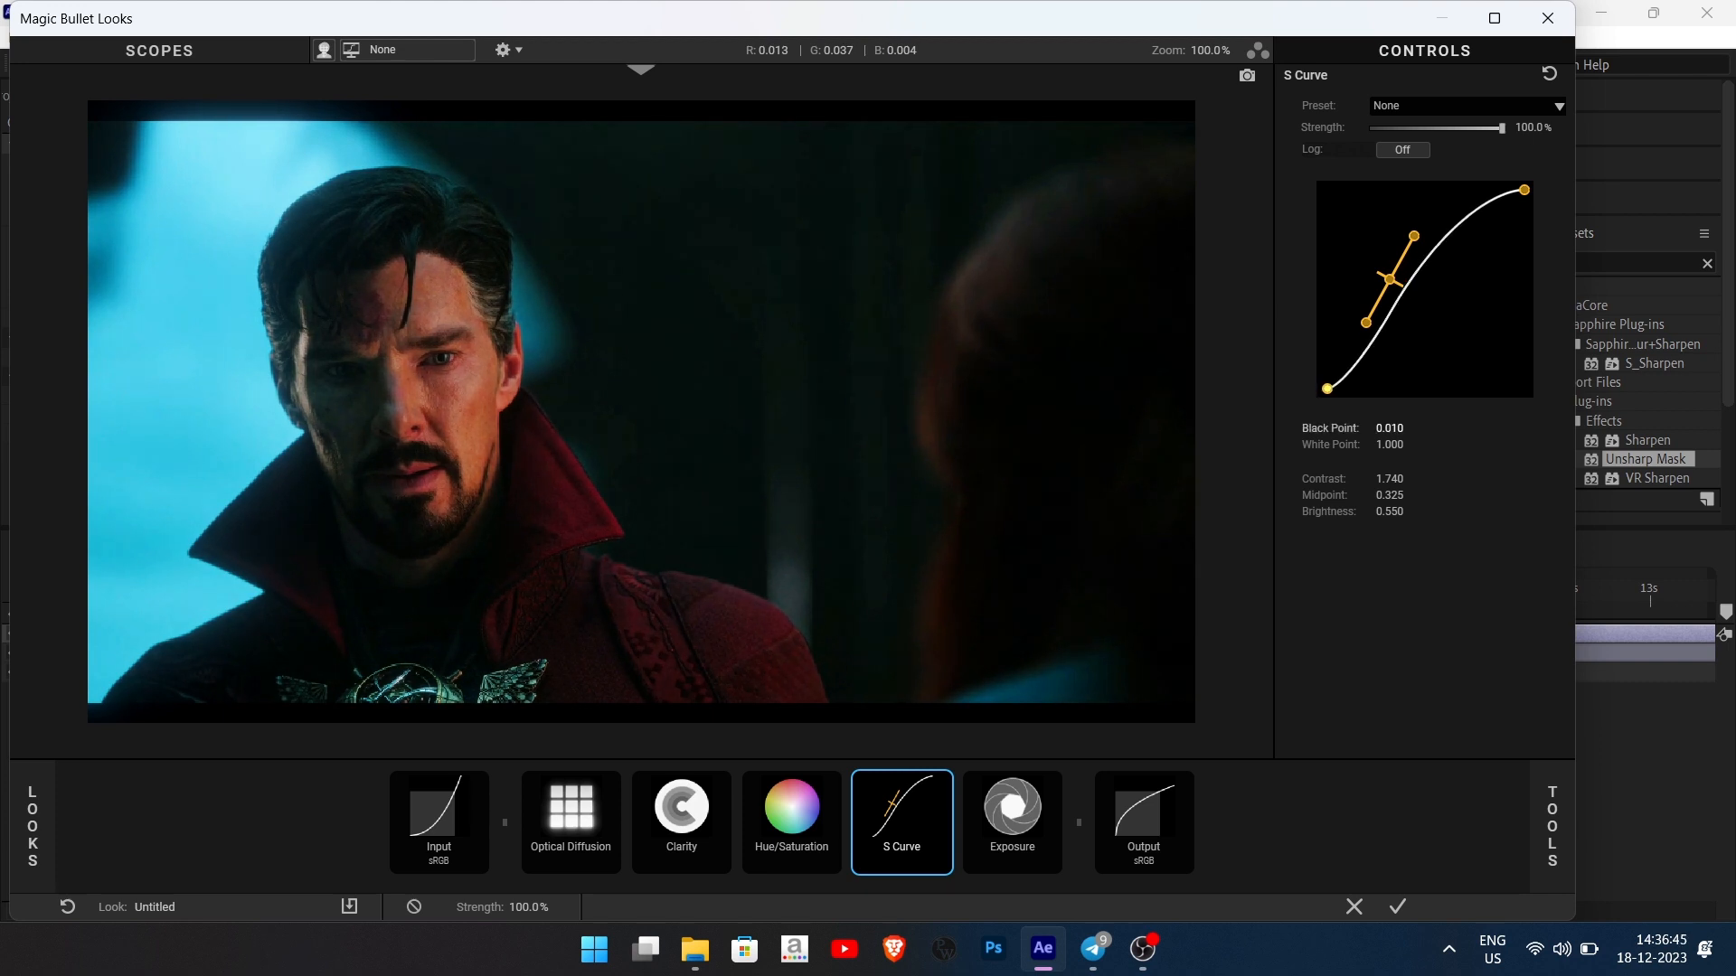
click(1403, 447)
text(0.6)
key(Return)
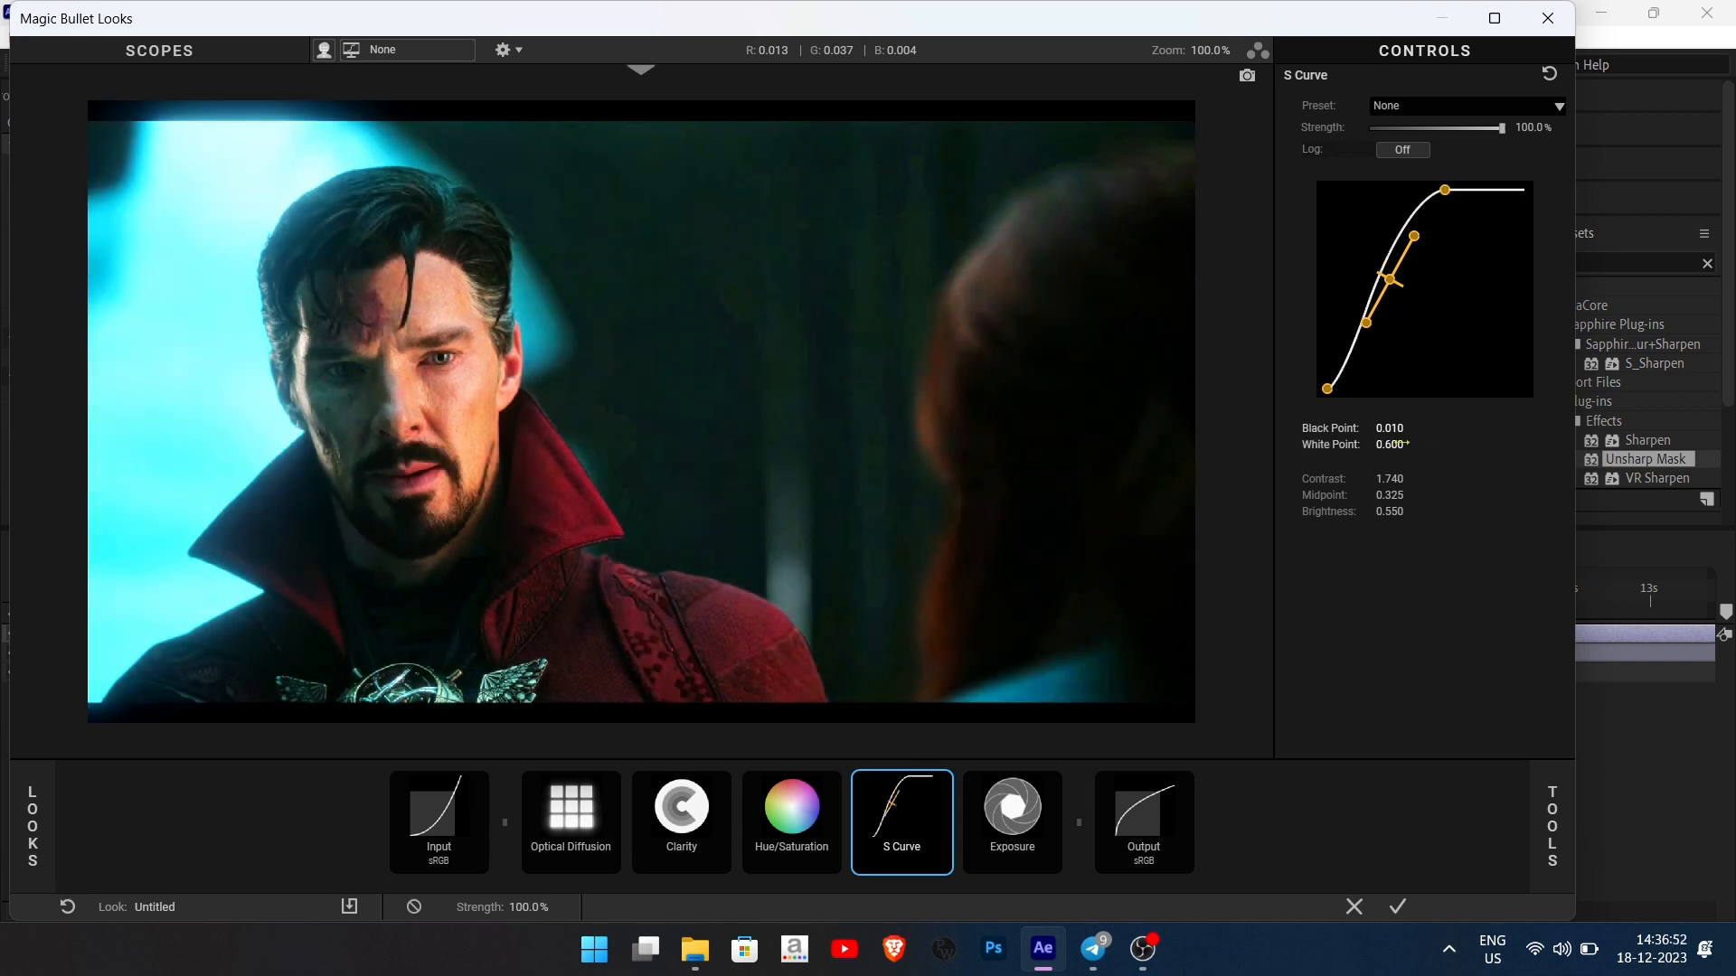
Set the S Curve tool's white point to 0.869 and its contrast to 0.810
click(1397, 445)
text(0.)
text(69)
key(Return)
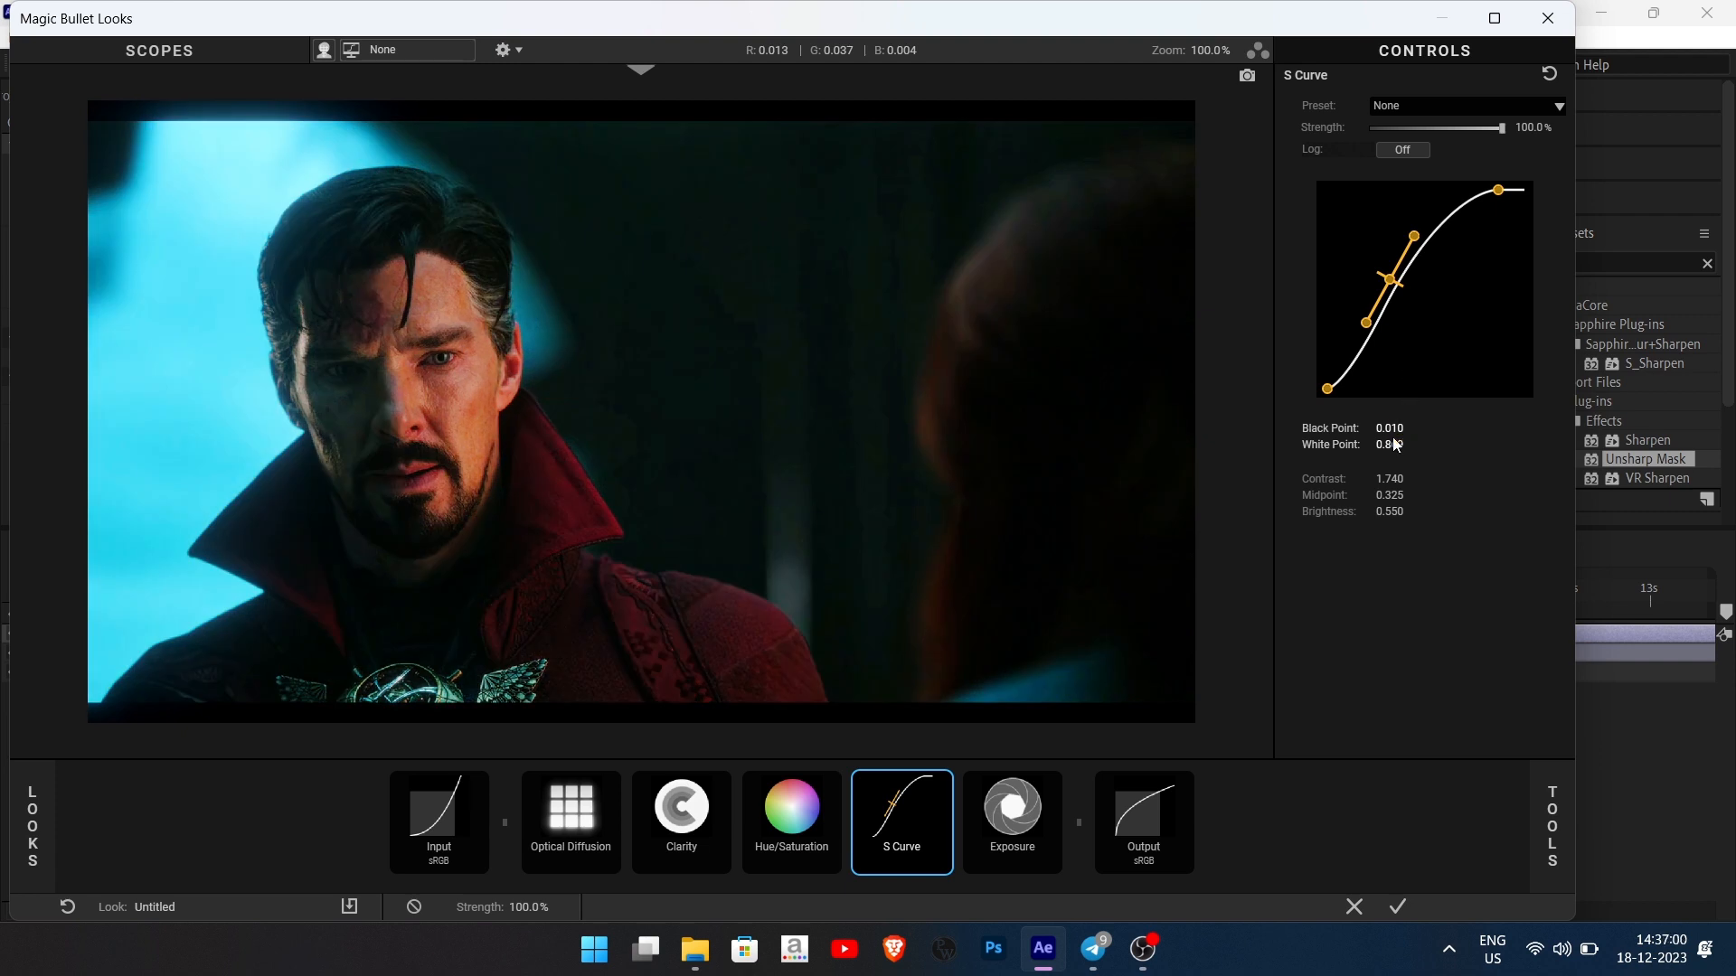
click(1390, 479)
text(0.810)
key(Return)
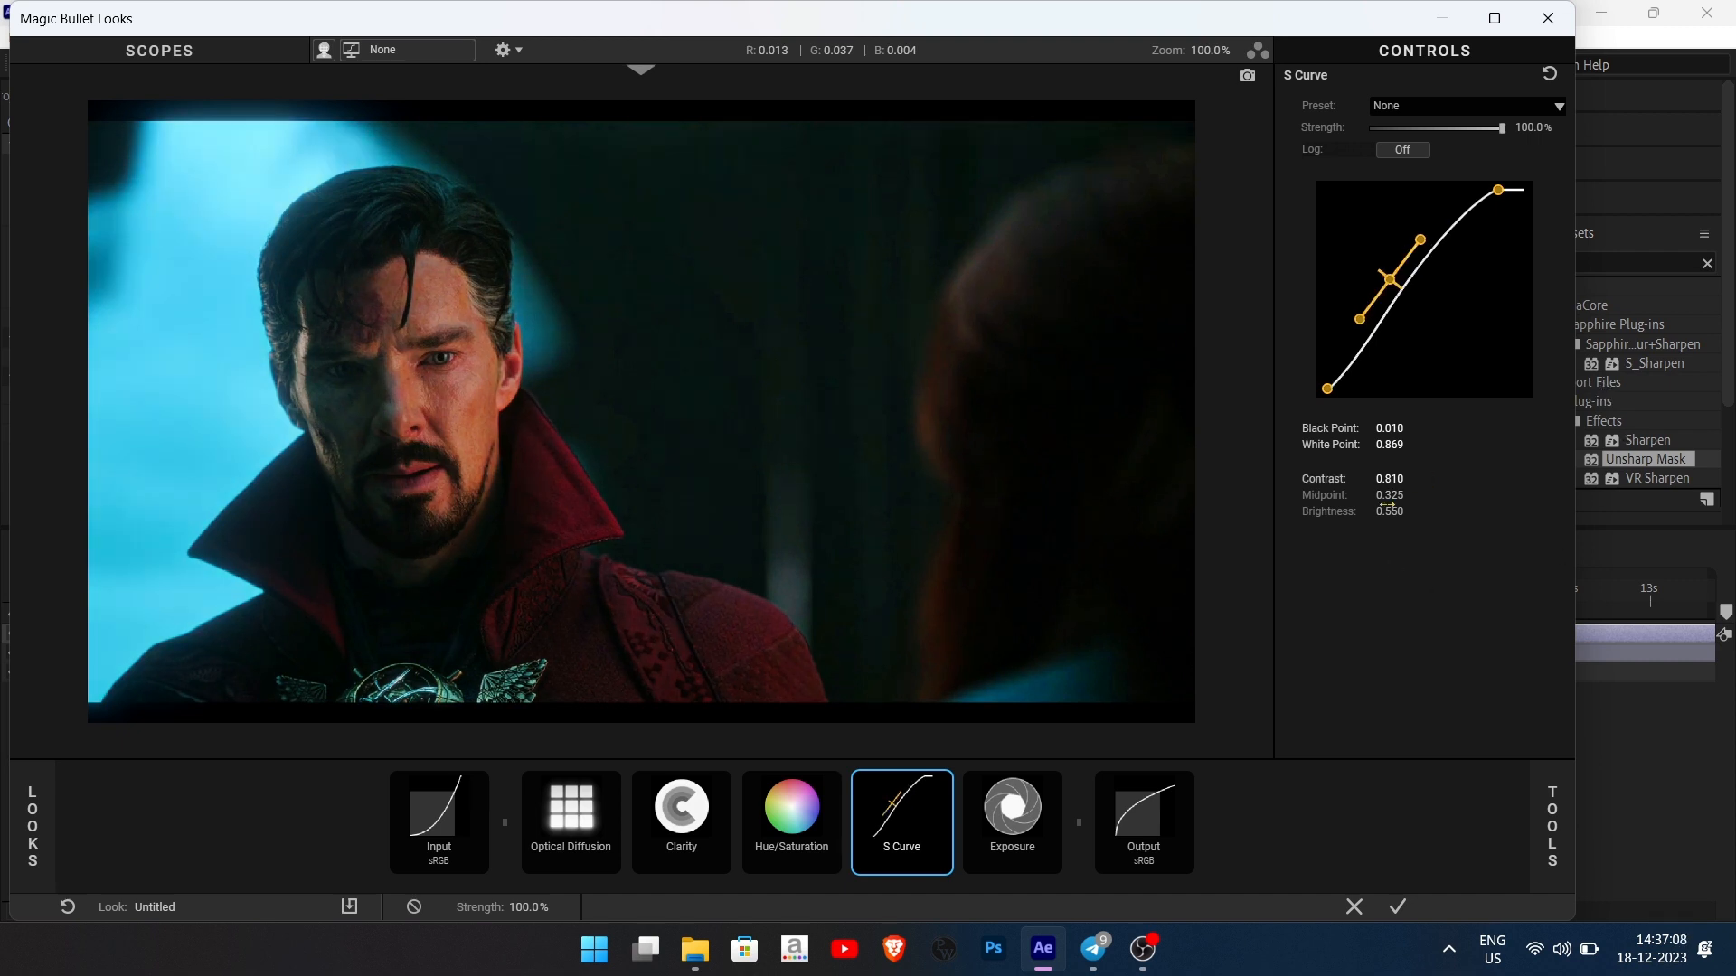
Set the S Curve tool's midpoint to 1.000 and its brightness to 0.670
click(1386, 502)
text(2.47)
key(Return)
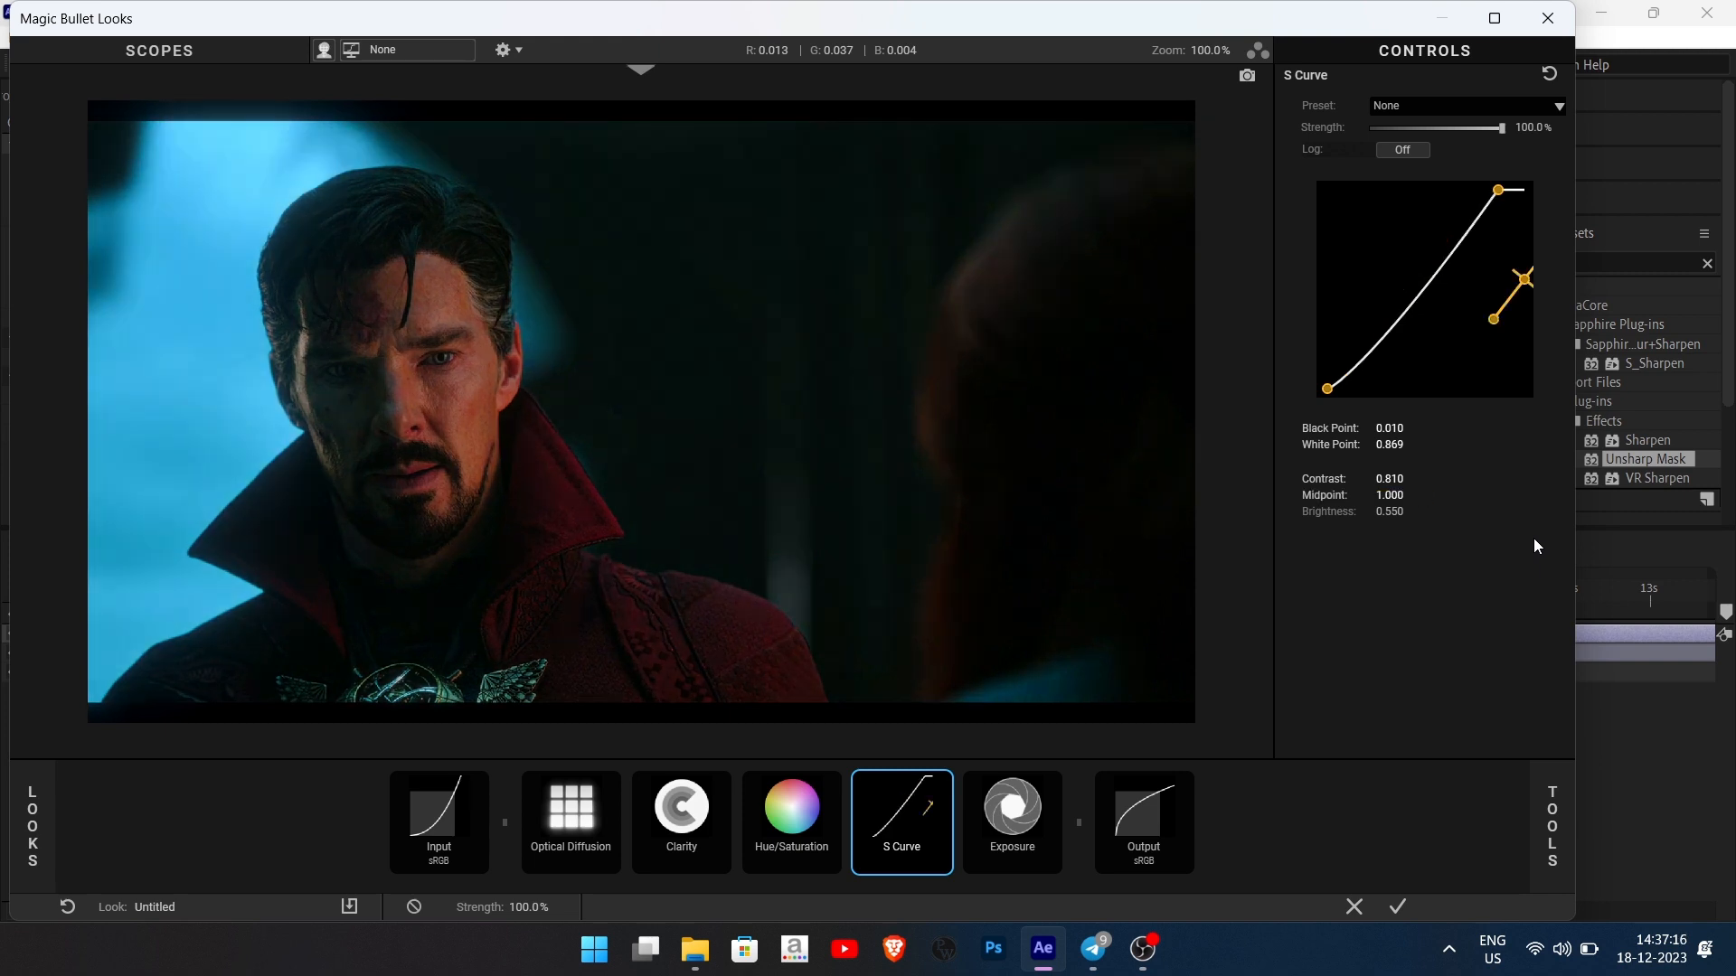
click(1390, 509)
text(0.67)
key(Return)
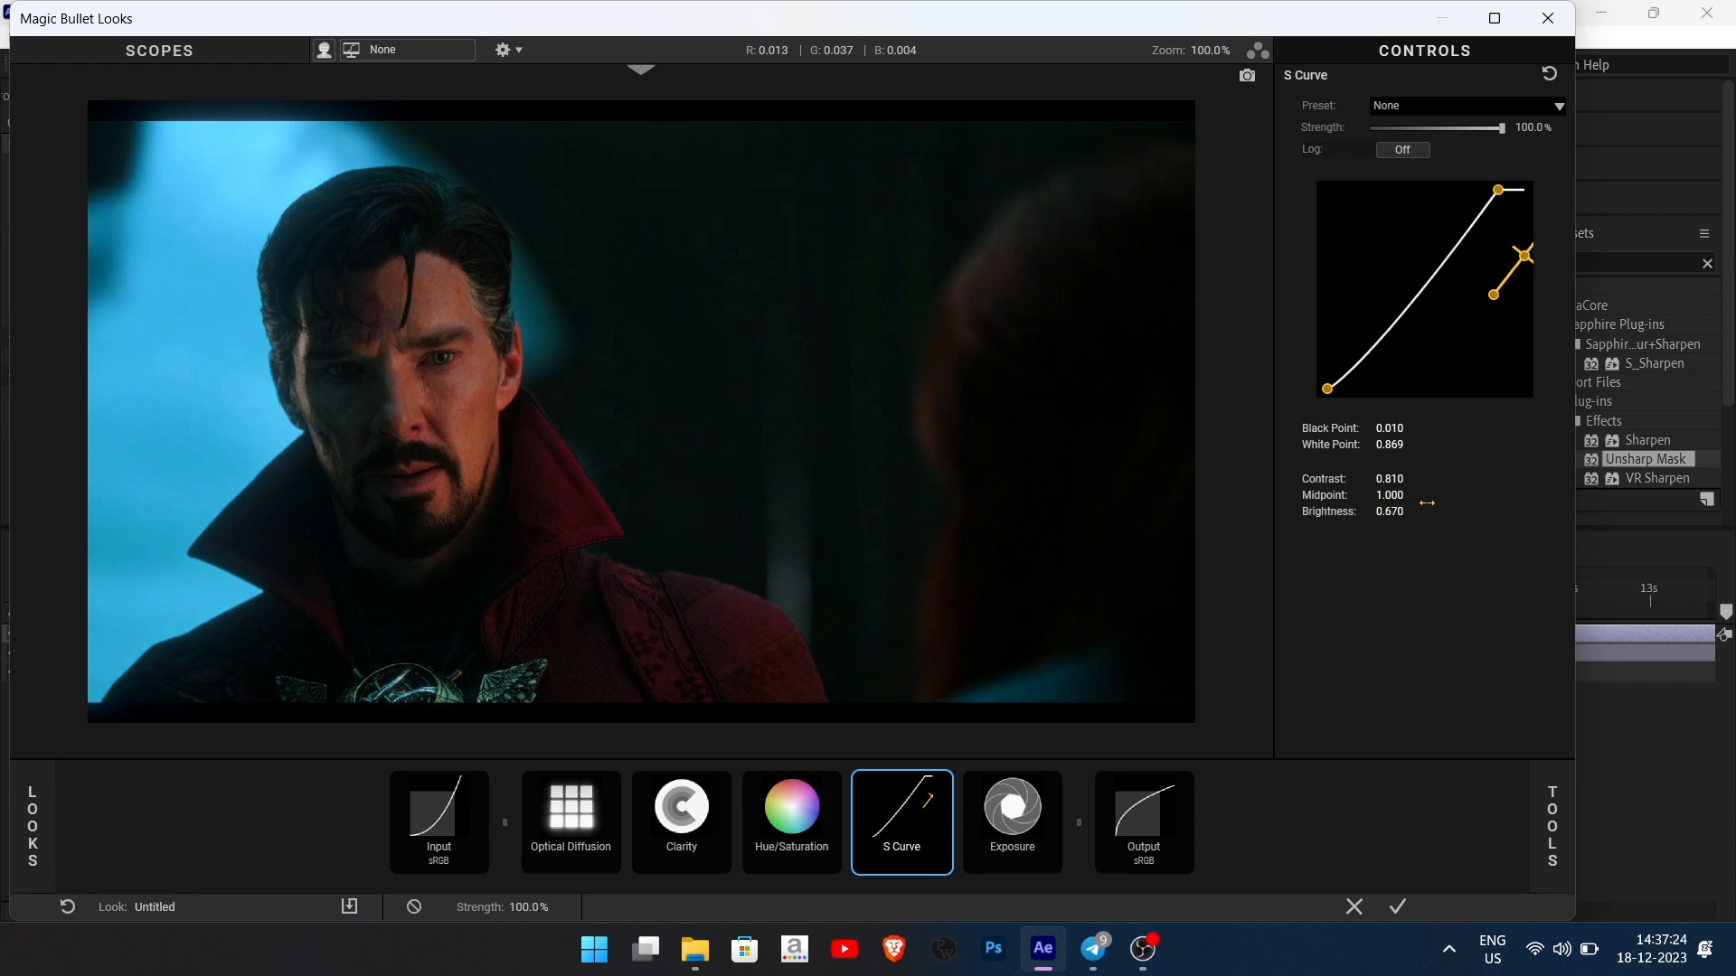
Set the Exposure tool to +0.20 stops and apply the look to the adjustment layer
click(998, 798)
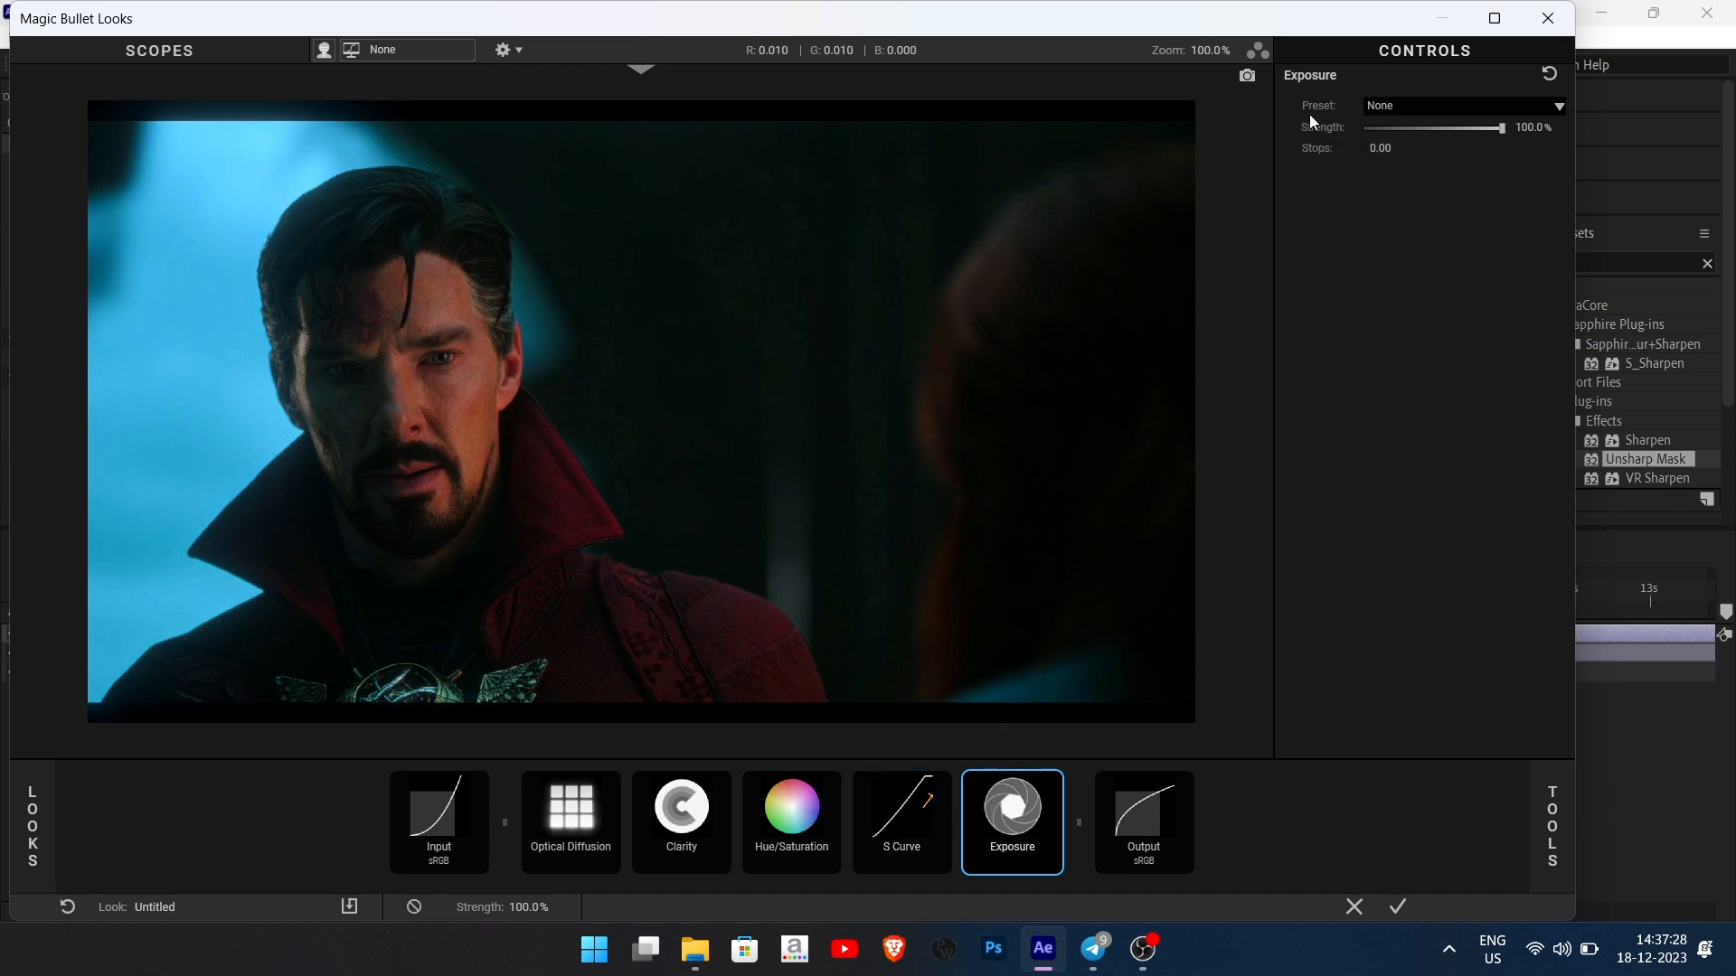
mouse_move(1381, 149)
mouse_down()
mouse_move(1414, 149)
mouse_move(1389, 150)
mouse_up()
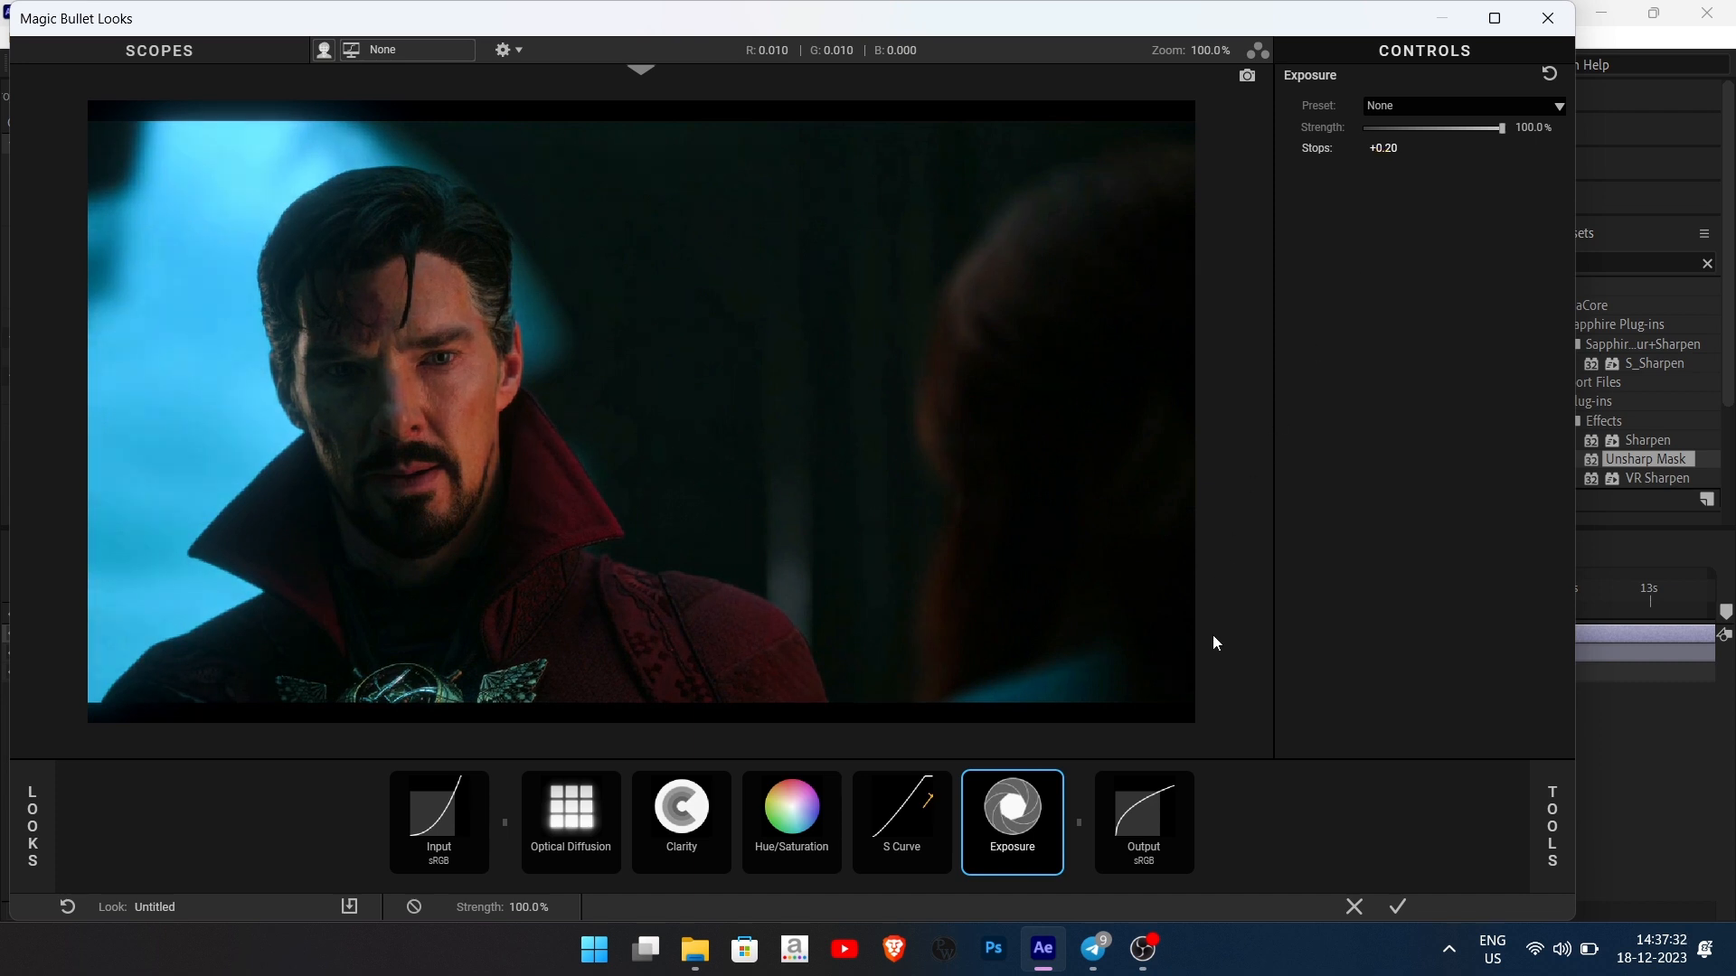
click(1401, 907)
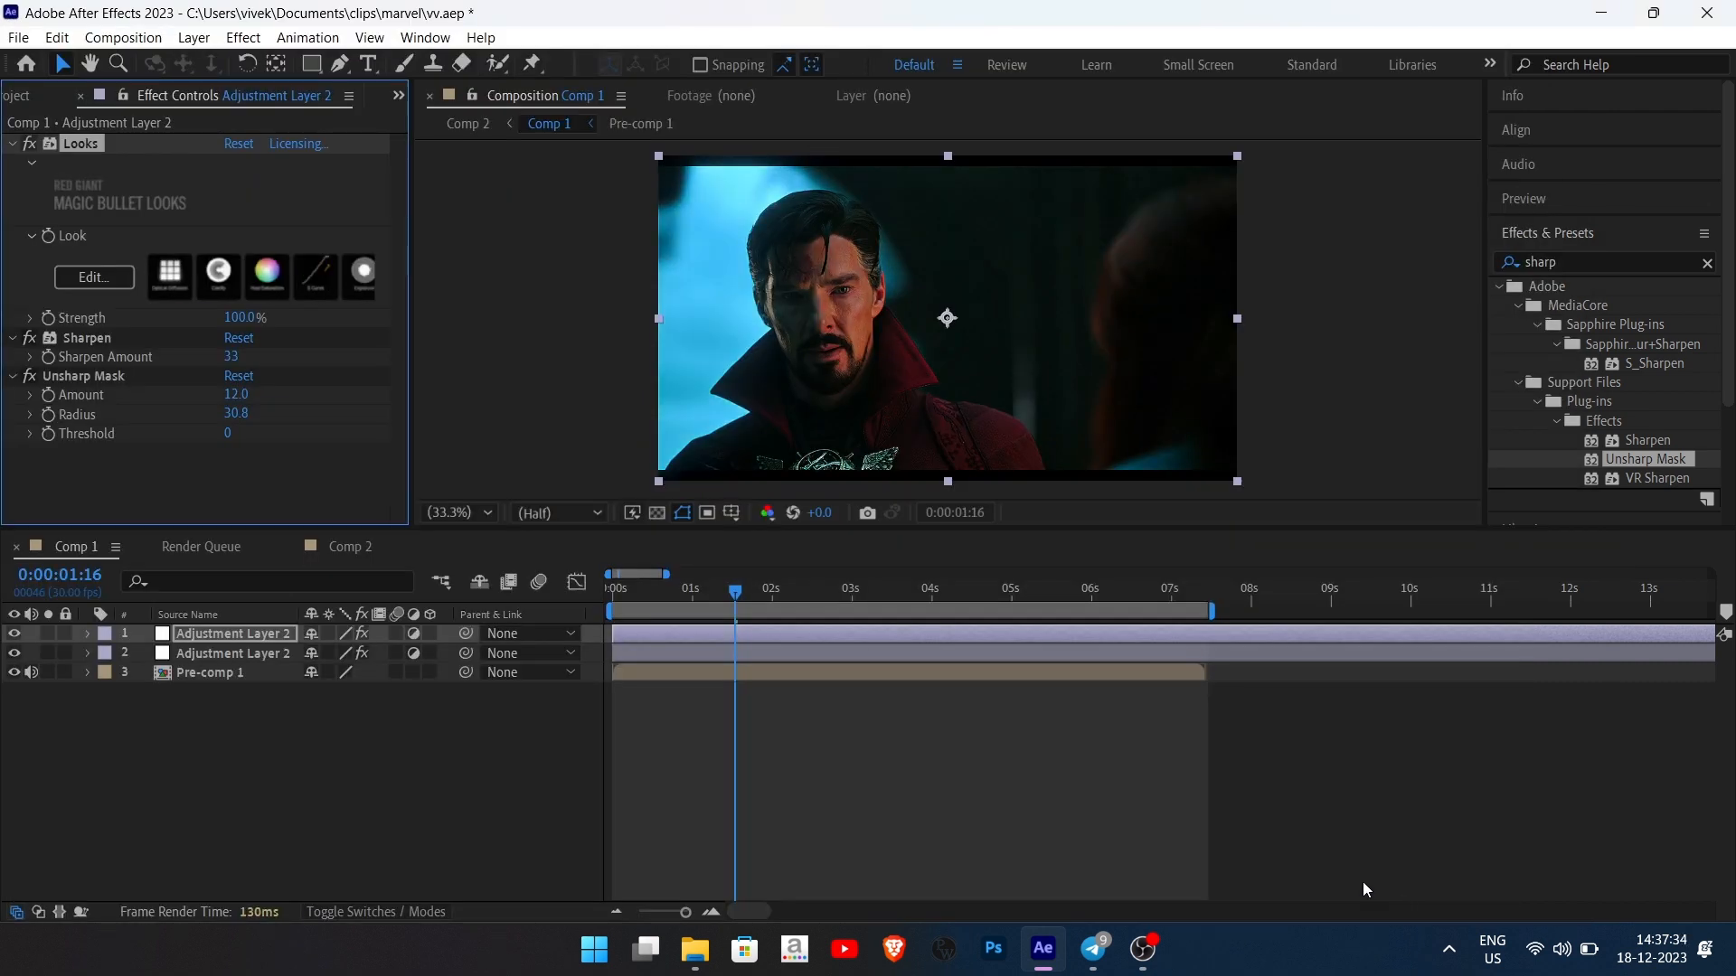
Preview the graded clip from its beginning to check the look
drag(735, 593, 564, 633)
key(space)
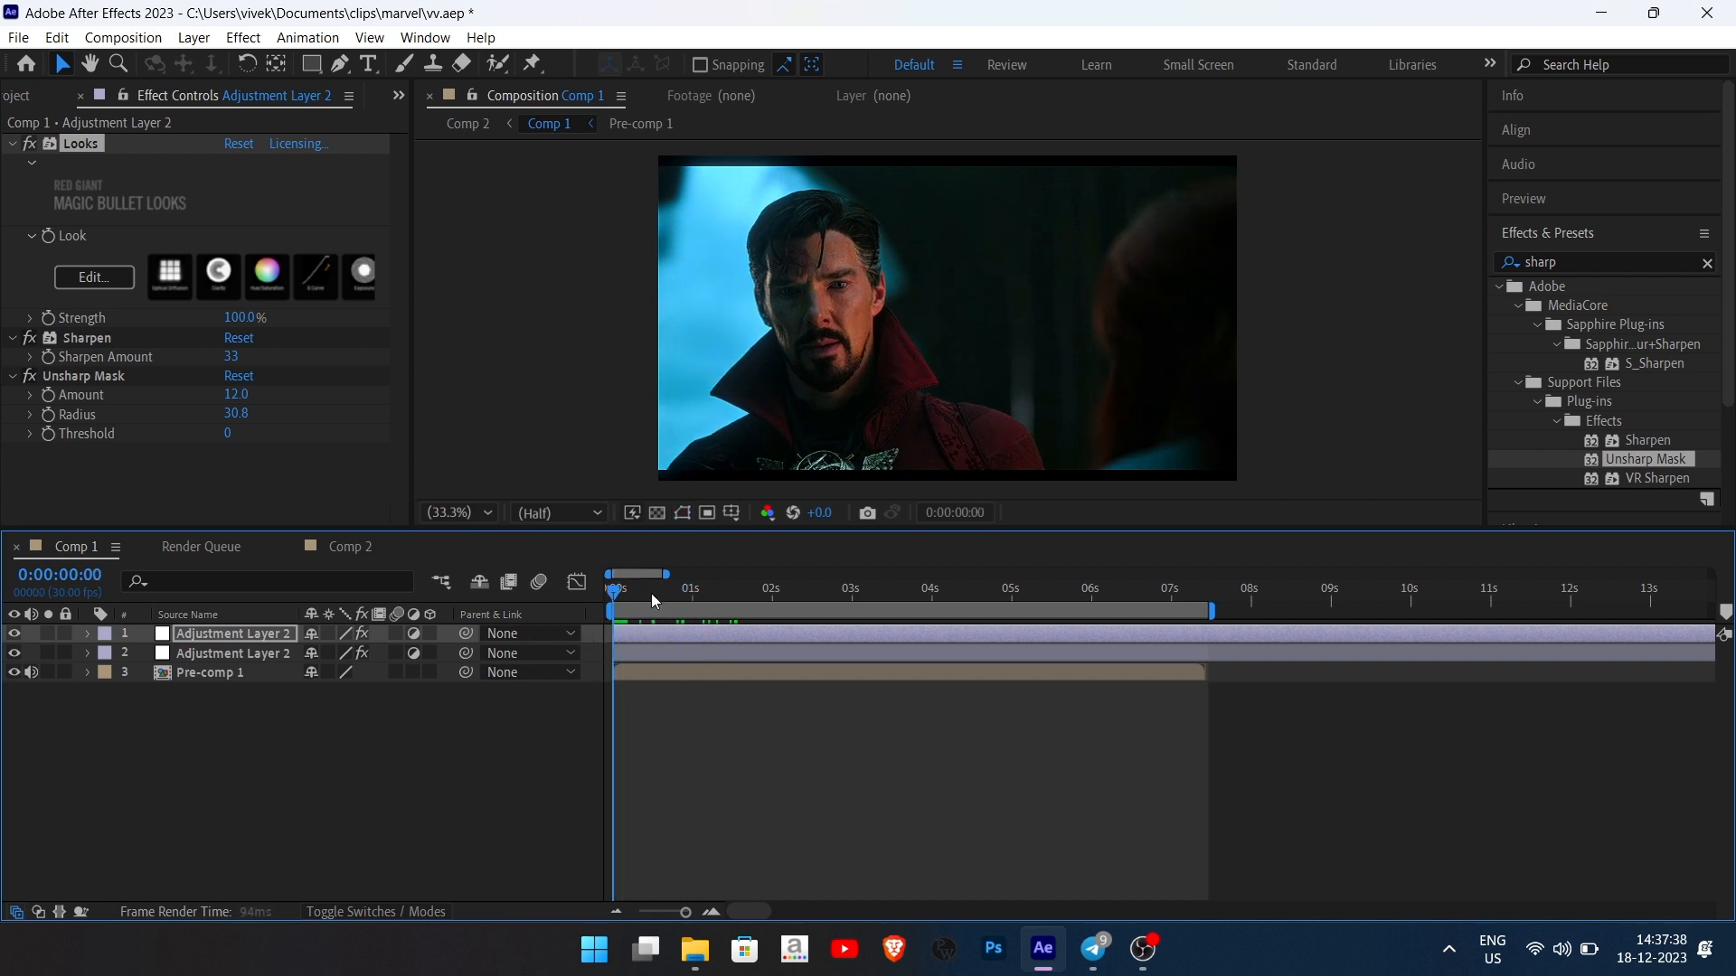
drag(673, 593, 602, 664)
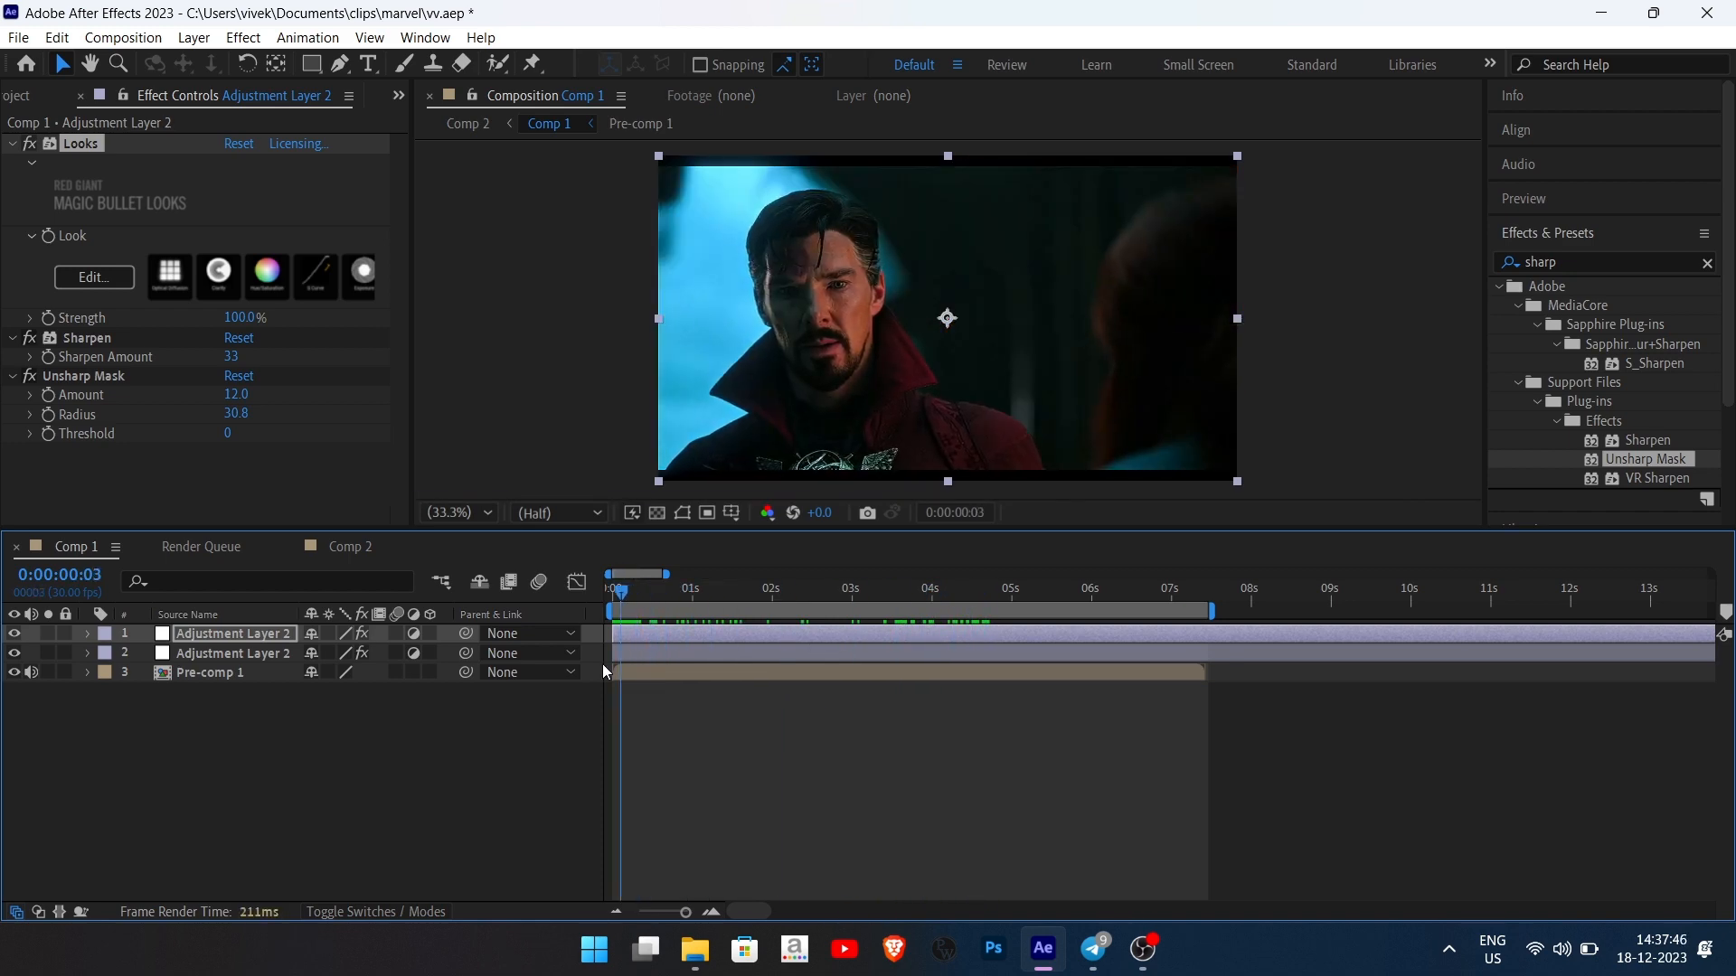
click(707, 739)
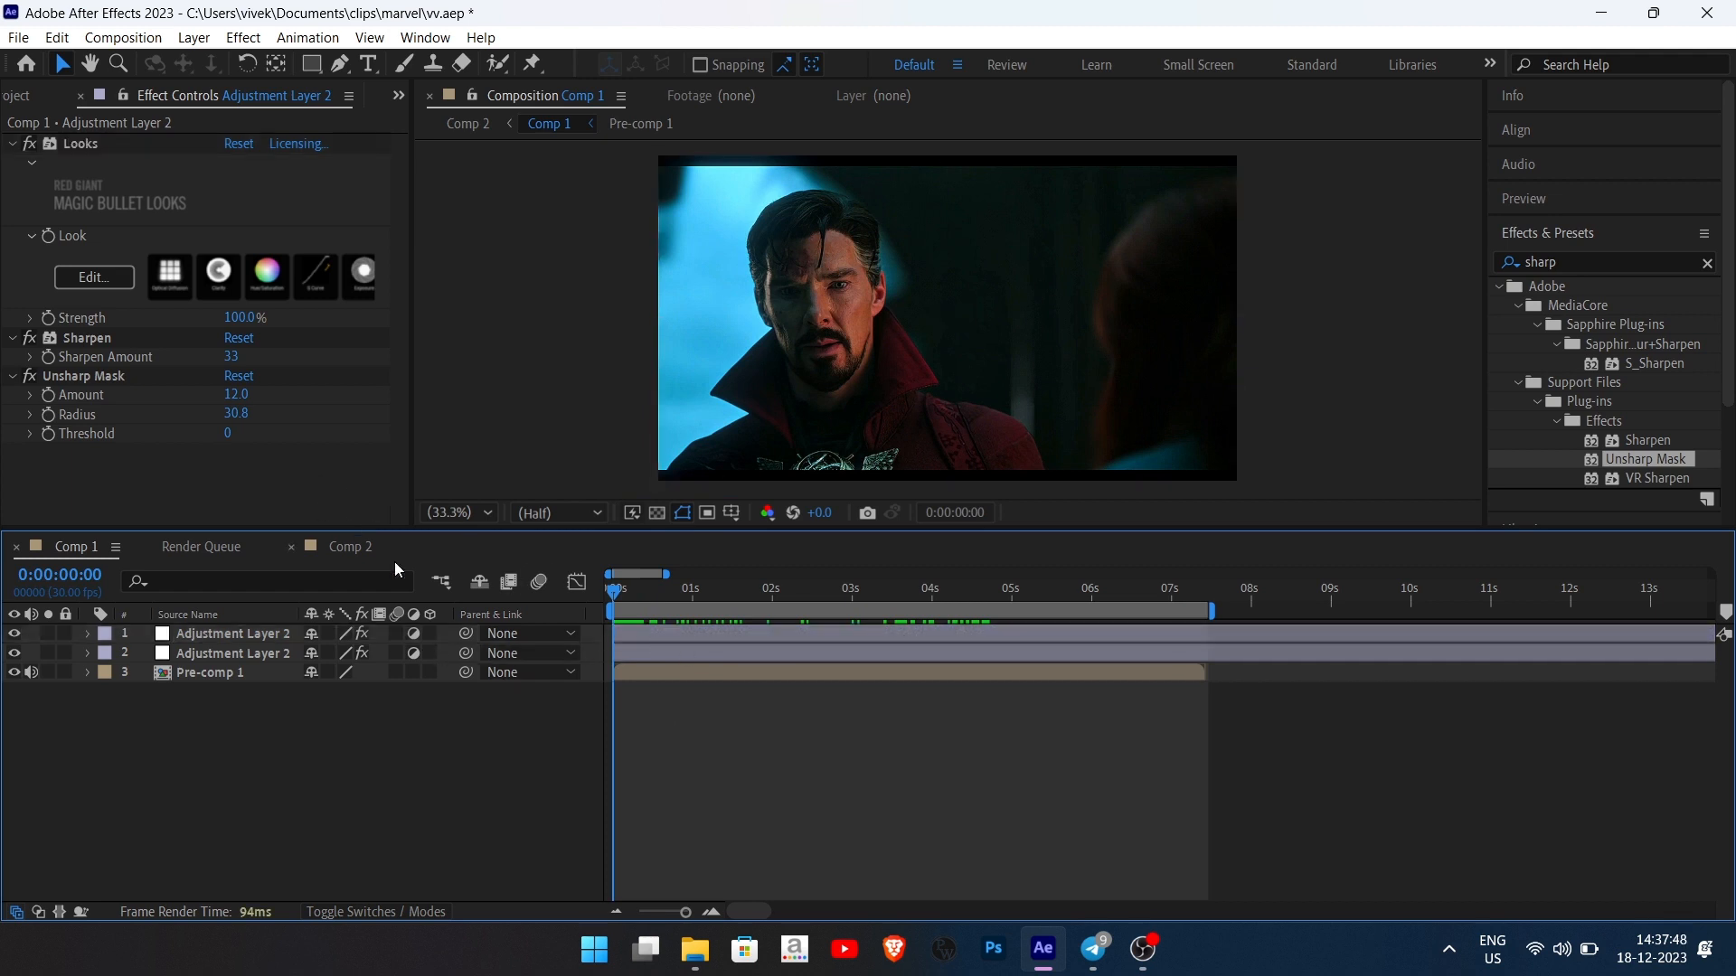
Reopen the top adjustment layer's look, move the S Curve's midpoint to about 0.268 and brightness to about 0.615, and apply it
click(698, 632)
click(89, 280)
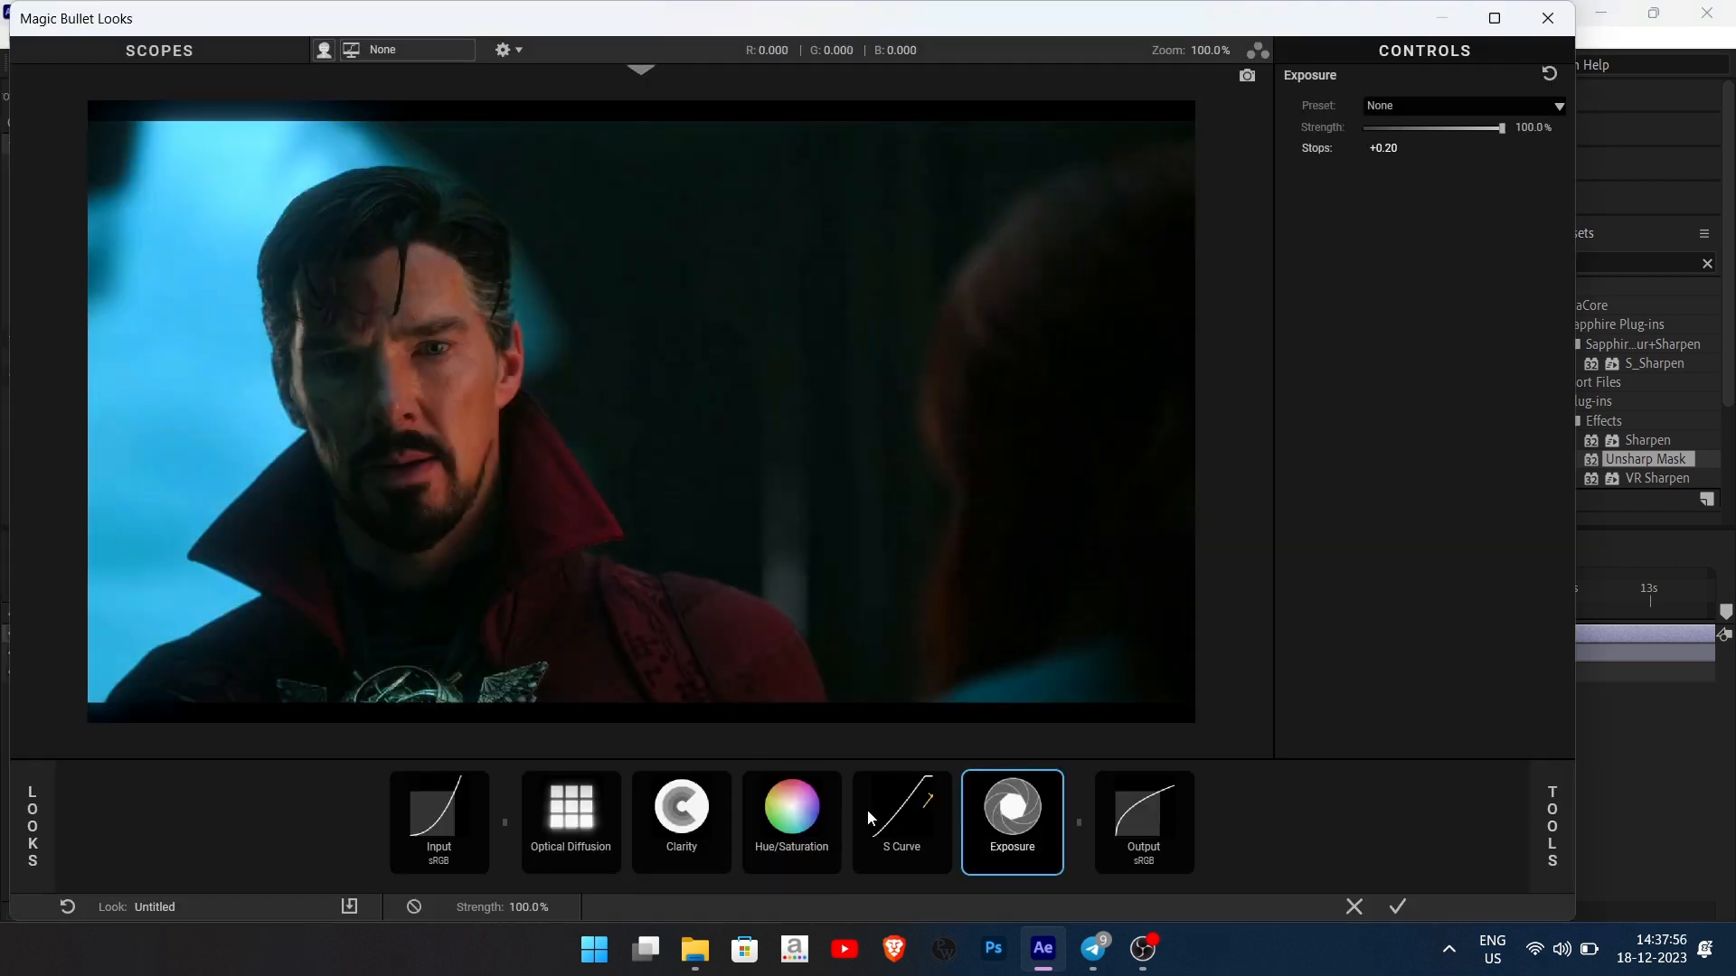
click(922, 831)
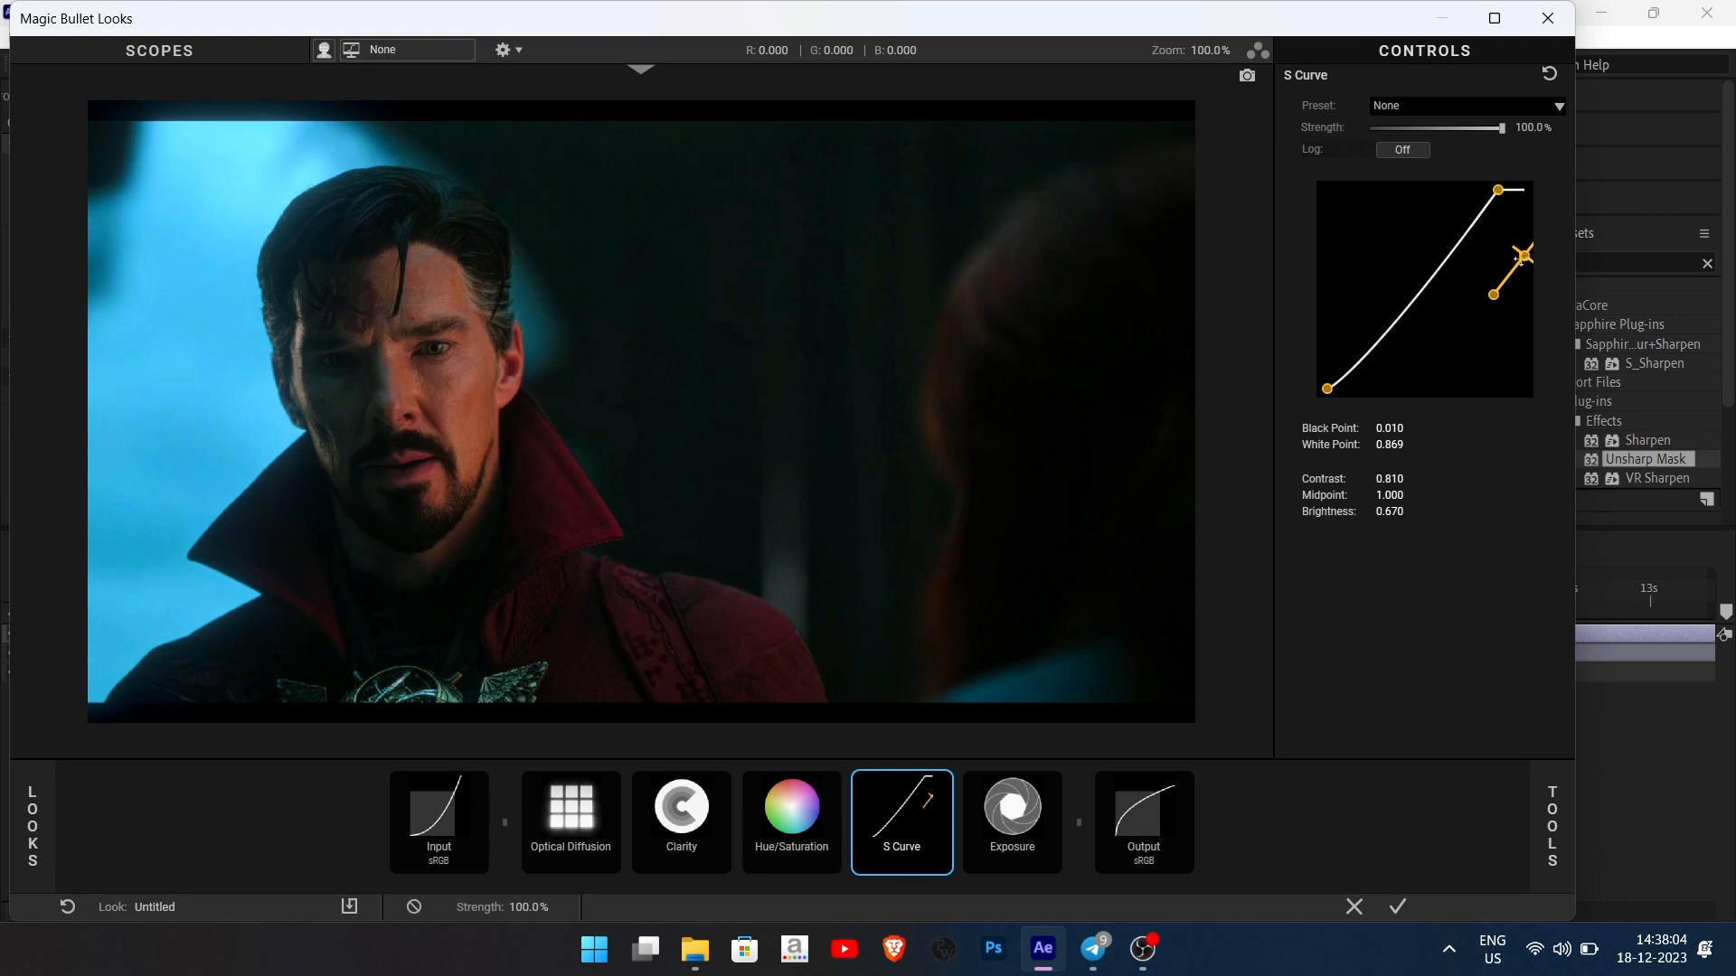
drag(1520, 257, 1379, 267)
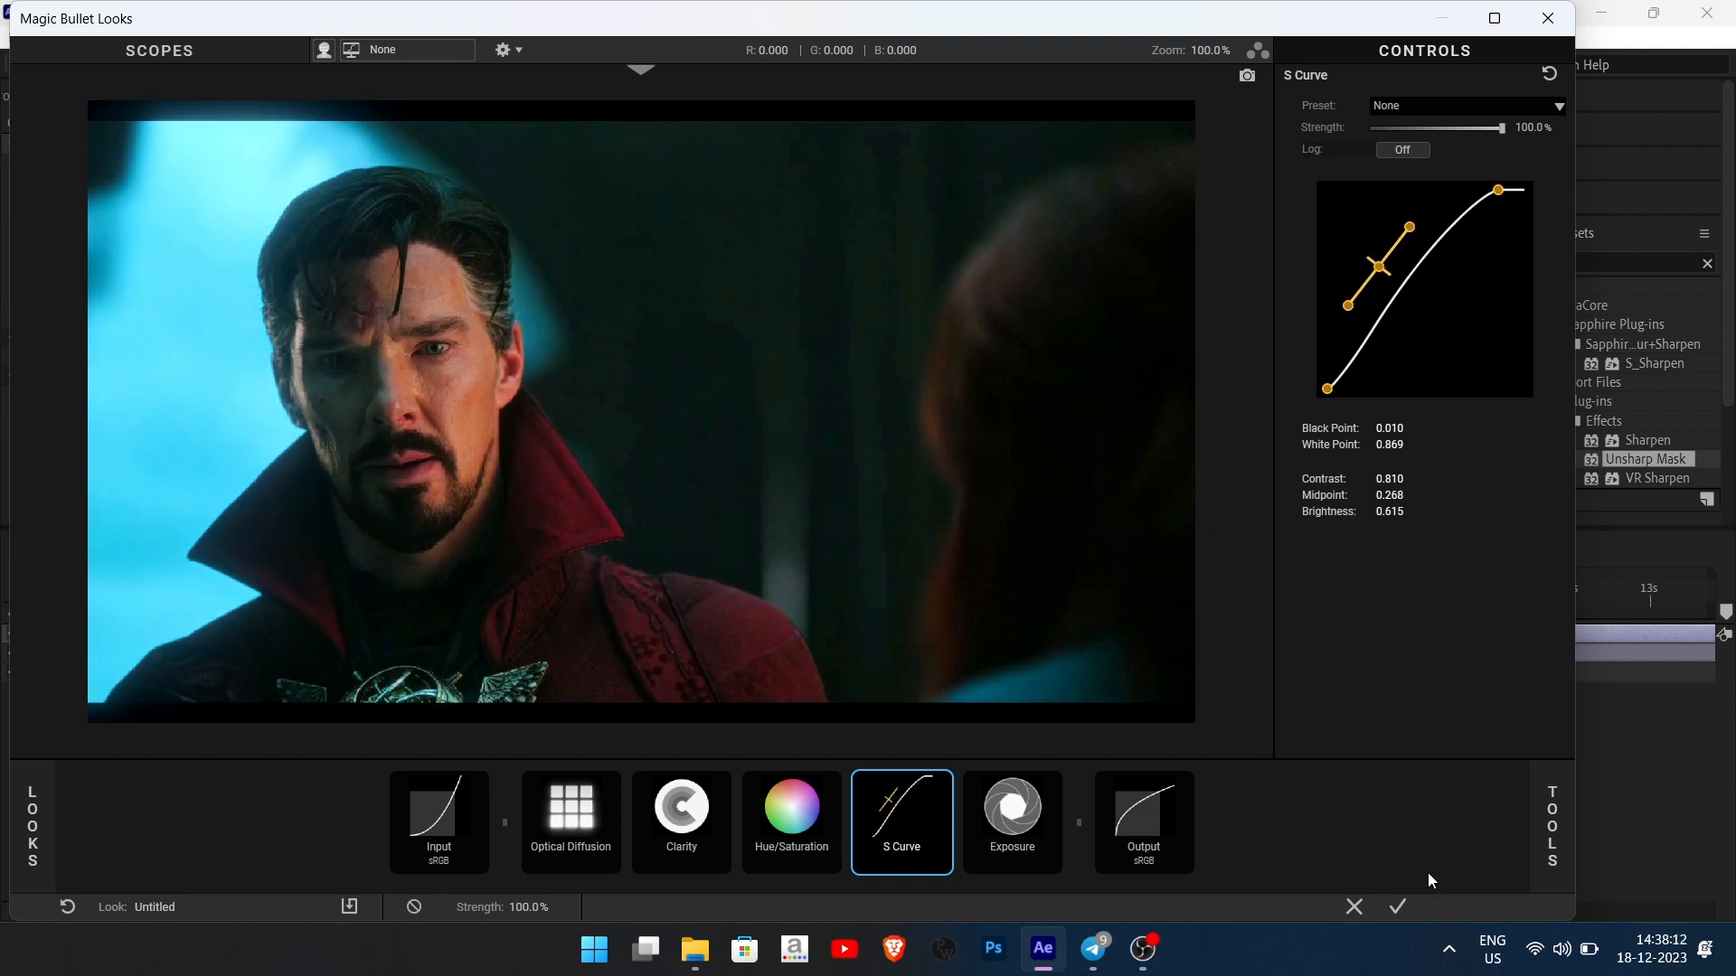
click(1397, 906)
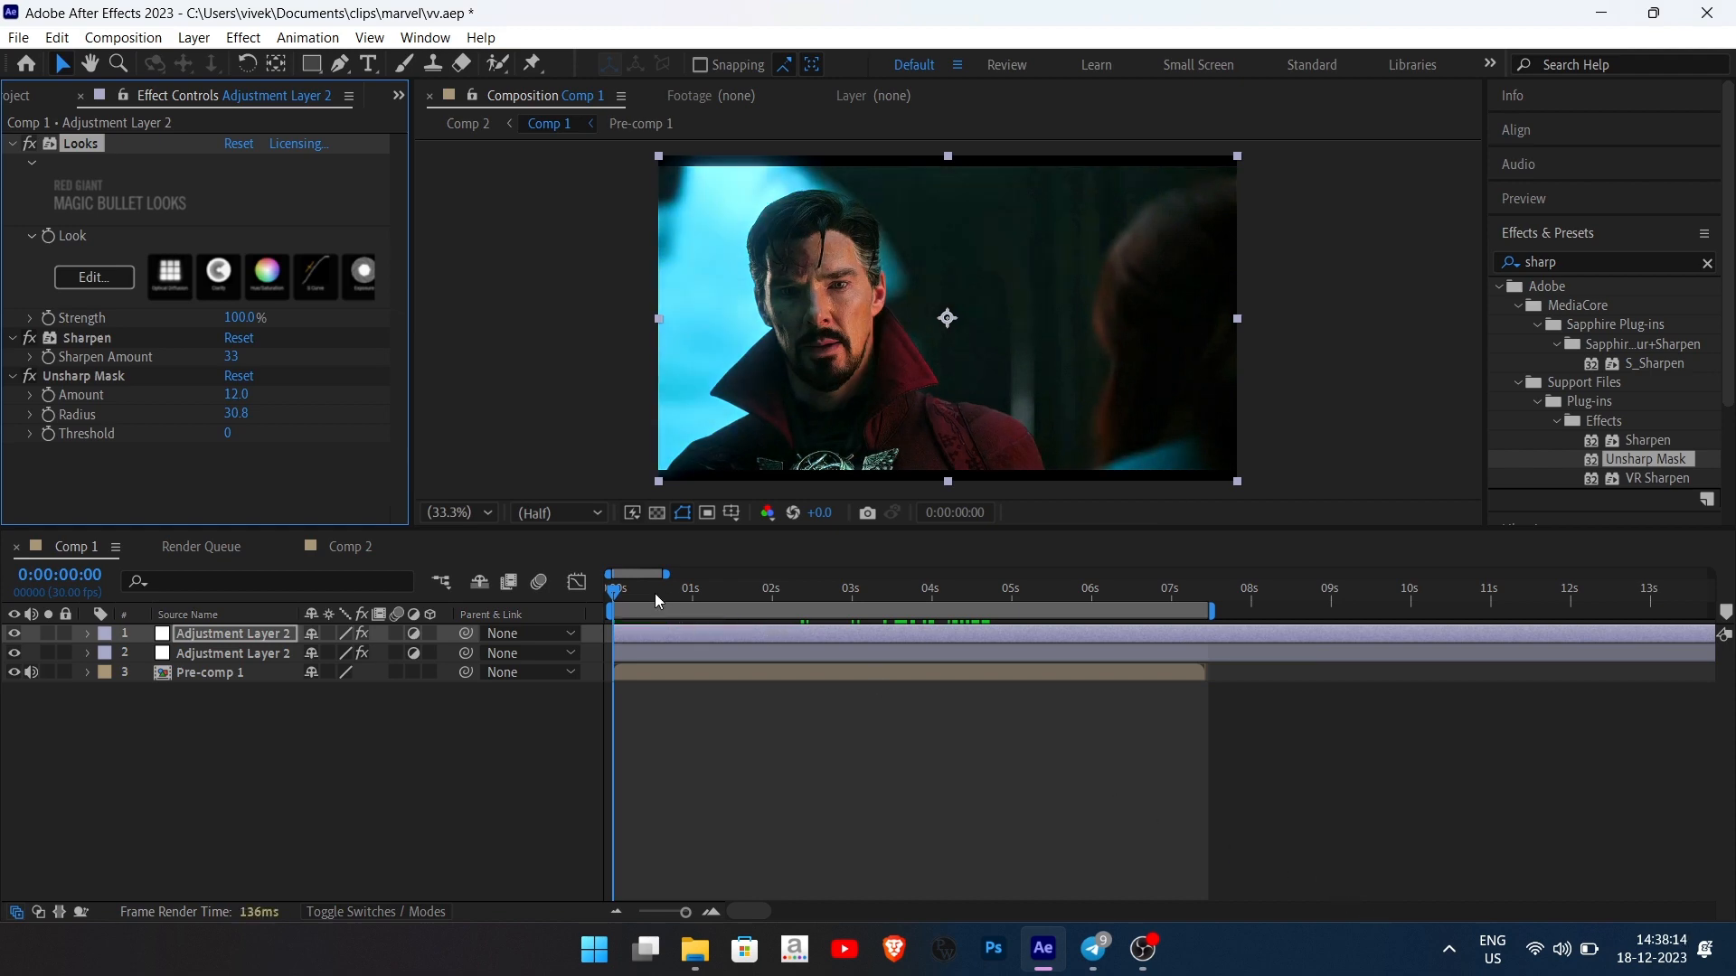
Scrub through the graded clip and compare its first frame with and without the top adjustment layer
drag(654, 593, 1169, 685)
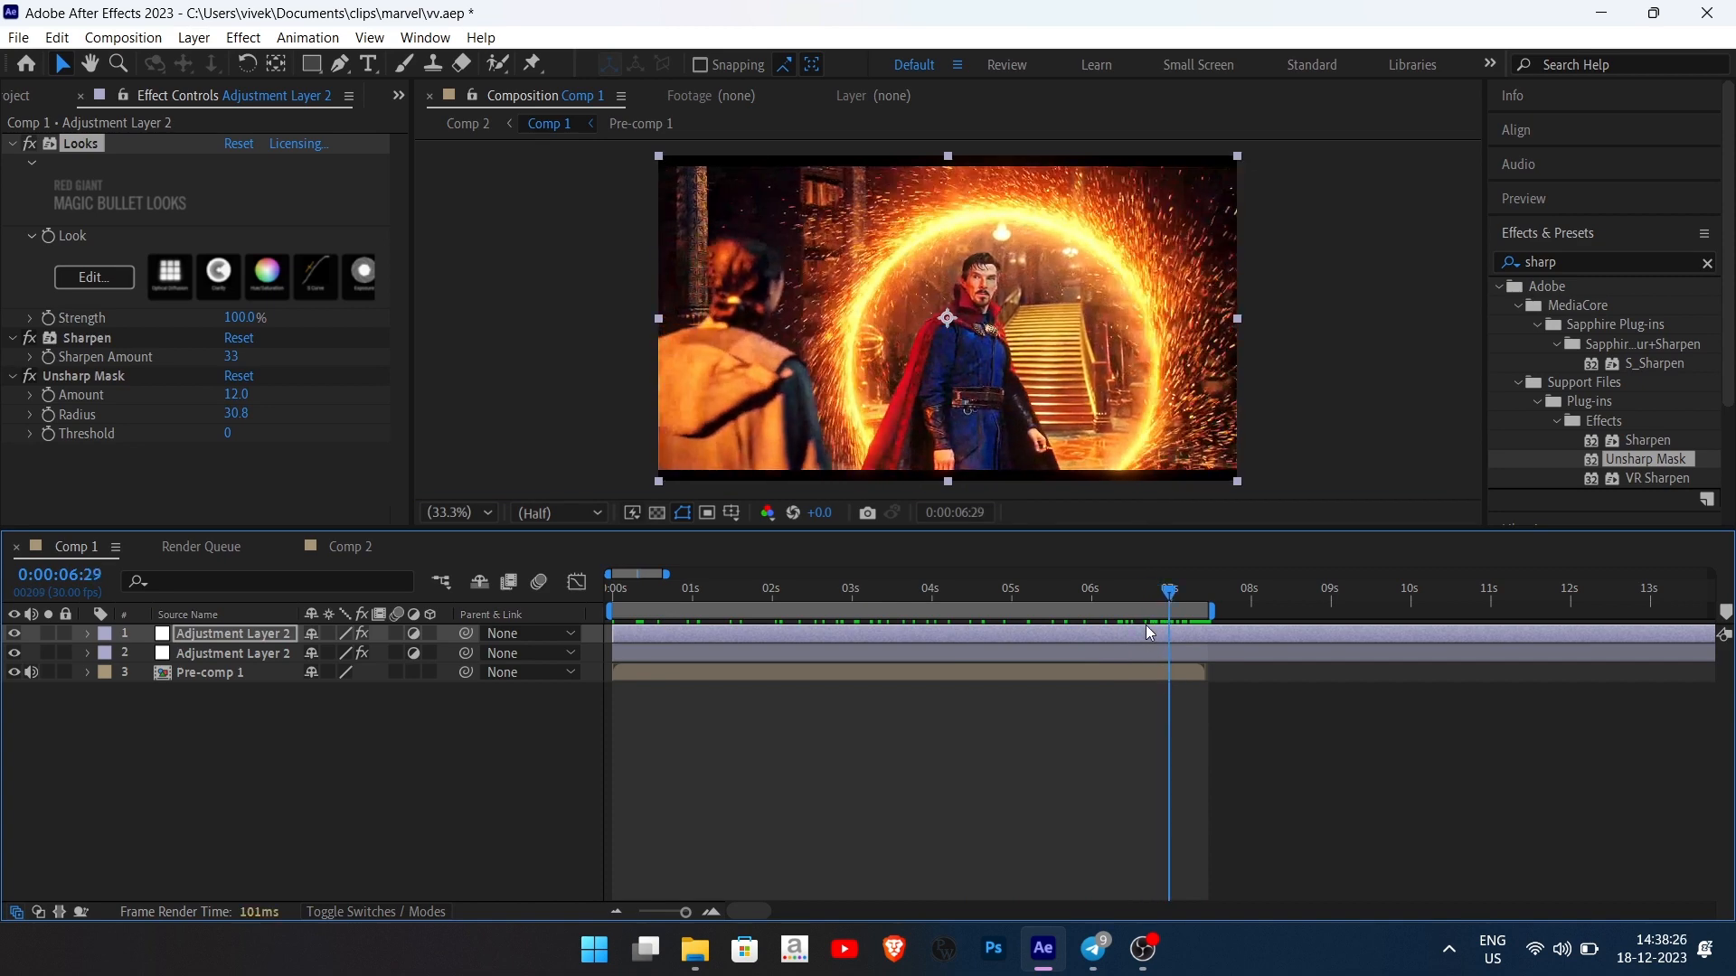
drag(1141, 582, 484, 614)
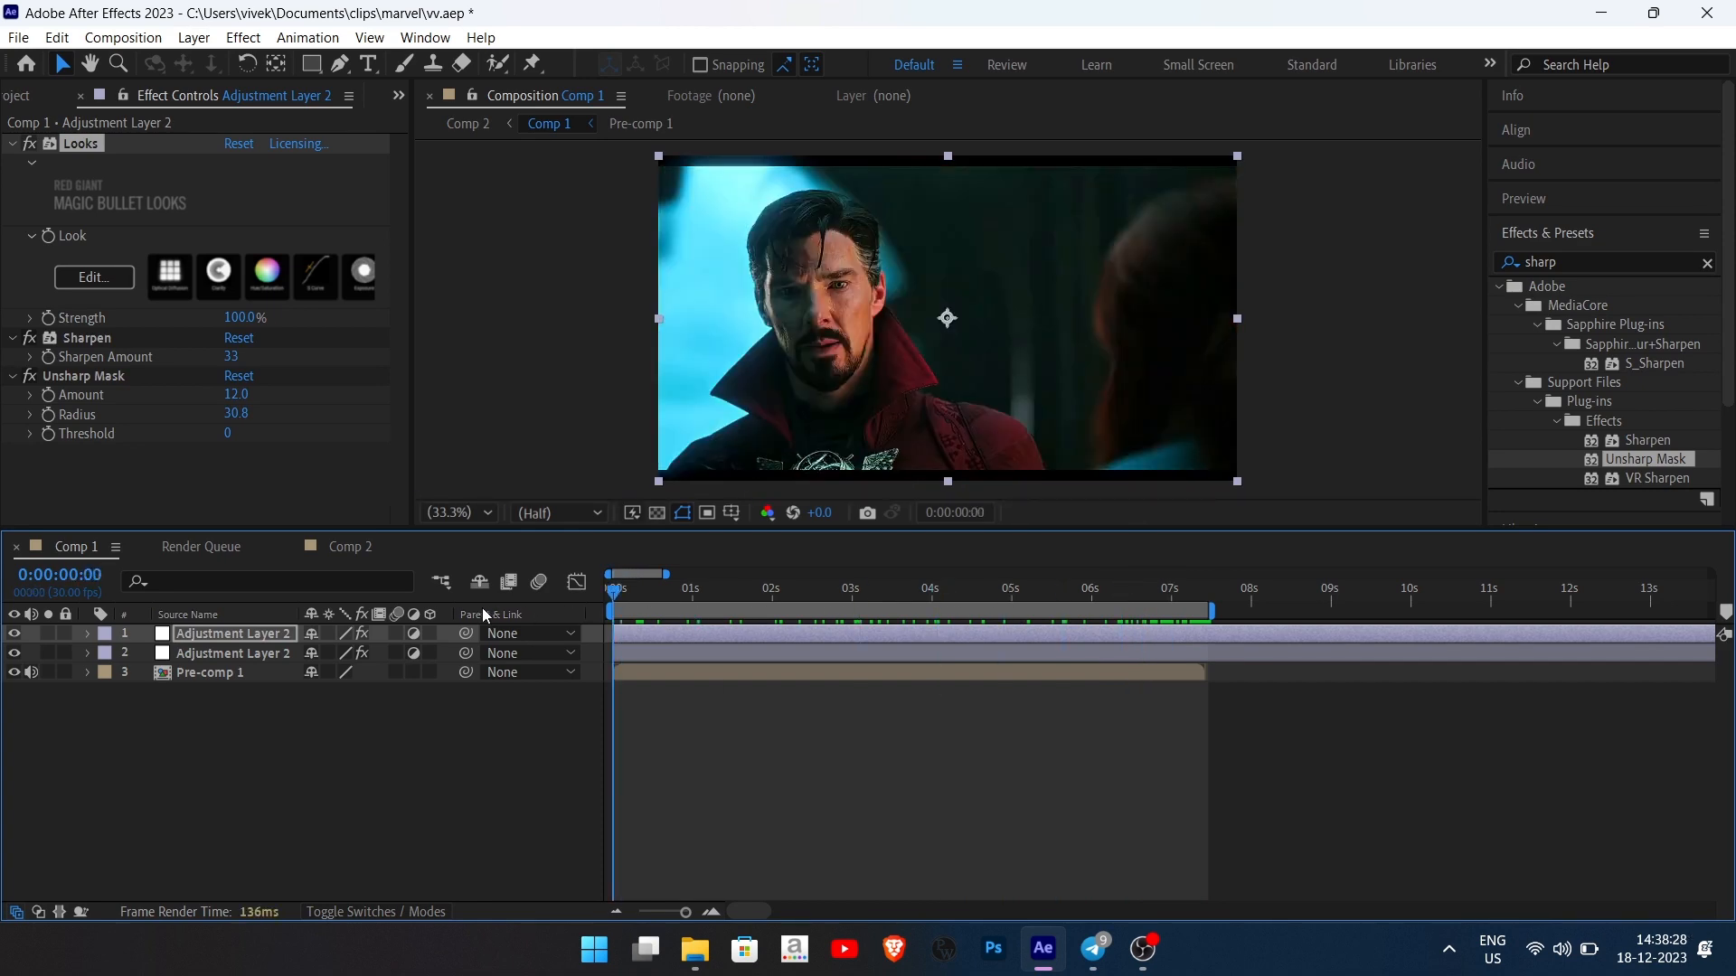
click(305, 792)
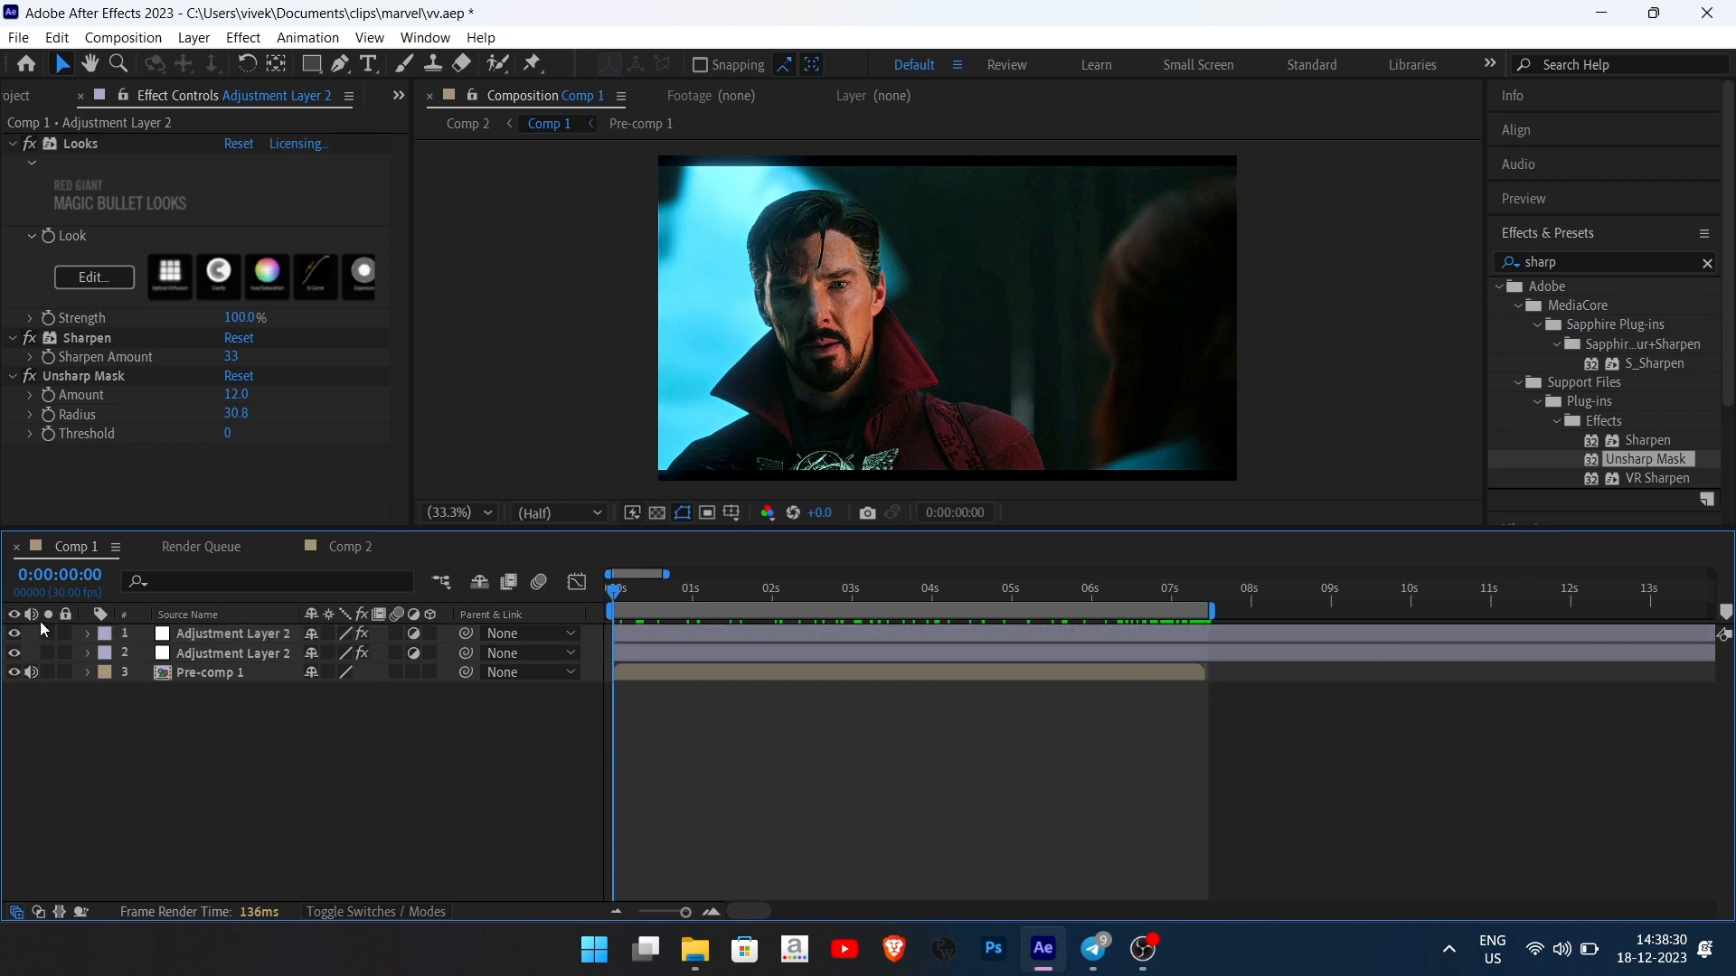
click(15, 638)
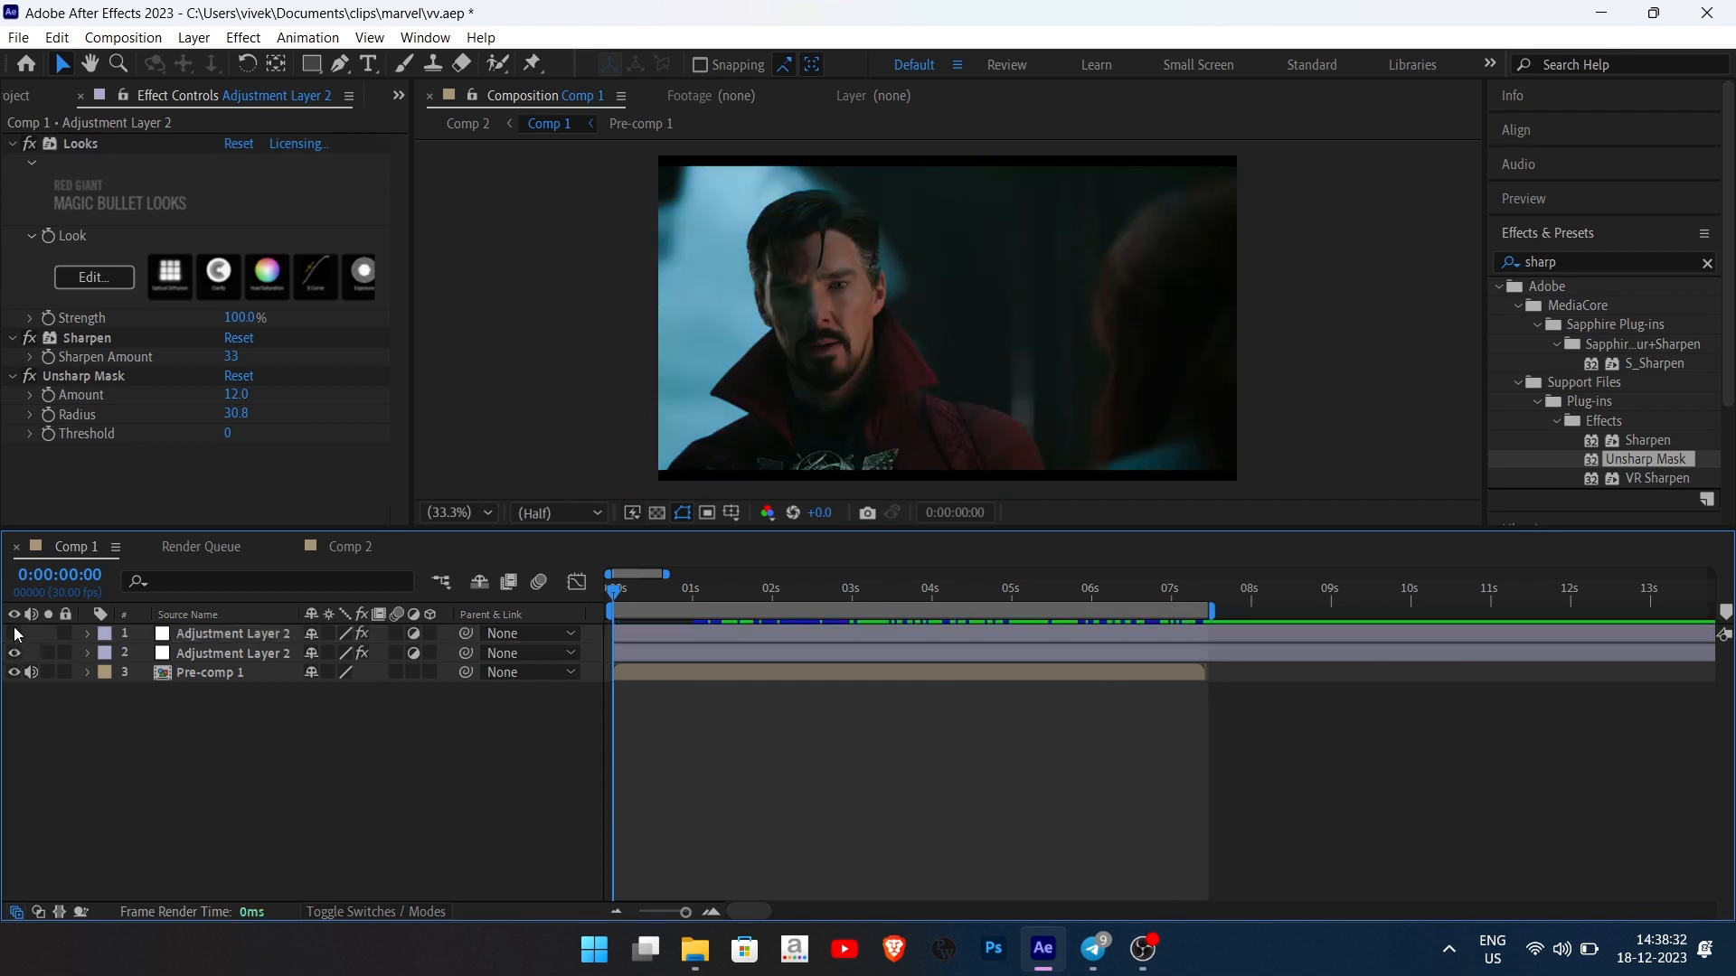
click(15, 634)
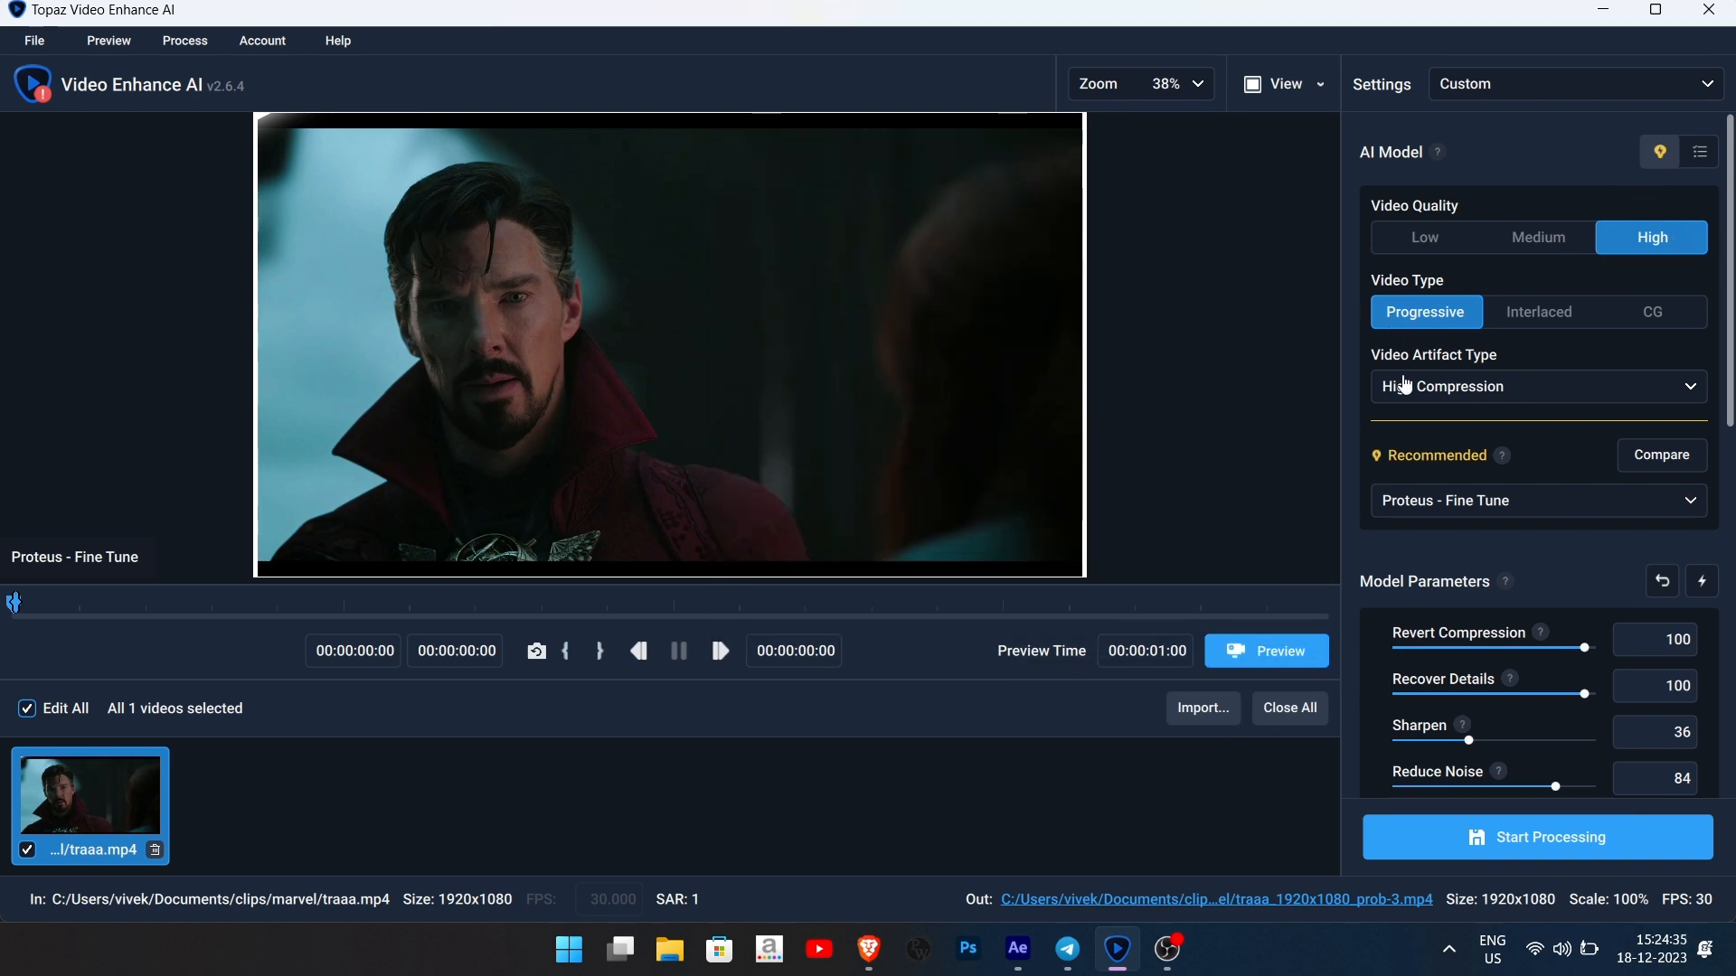
In Topaz Video Enhance AI, choose High Compression as the video artifact type and Proteus - Fine Tune as the AI model
click(1407, 387)
click(1445, 250)
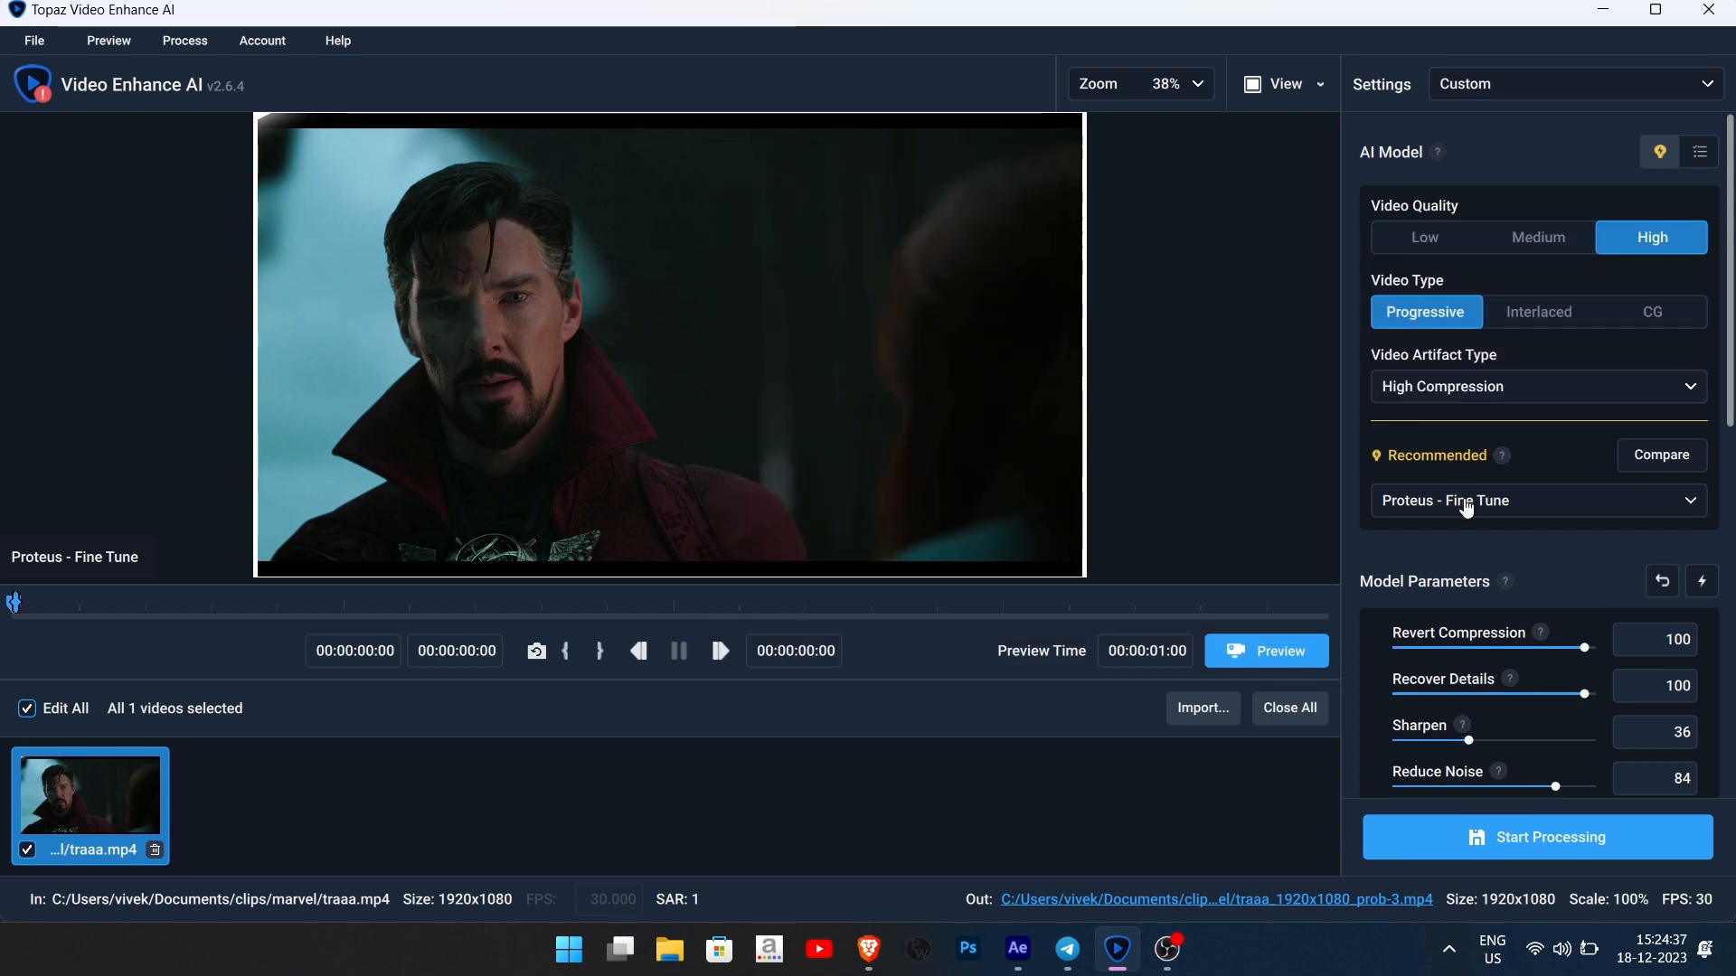
click(1468, 500)
click(1445, 602)
Review the Proteus model parameters from Revert Compression to Antialias / DeBlur, plus the output size, grain and video format settings
scroll(1526, 407, down, 7)
scroll(1582, 279, up, 3)
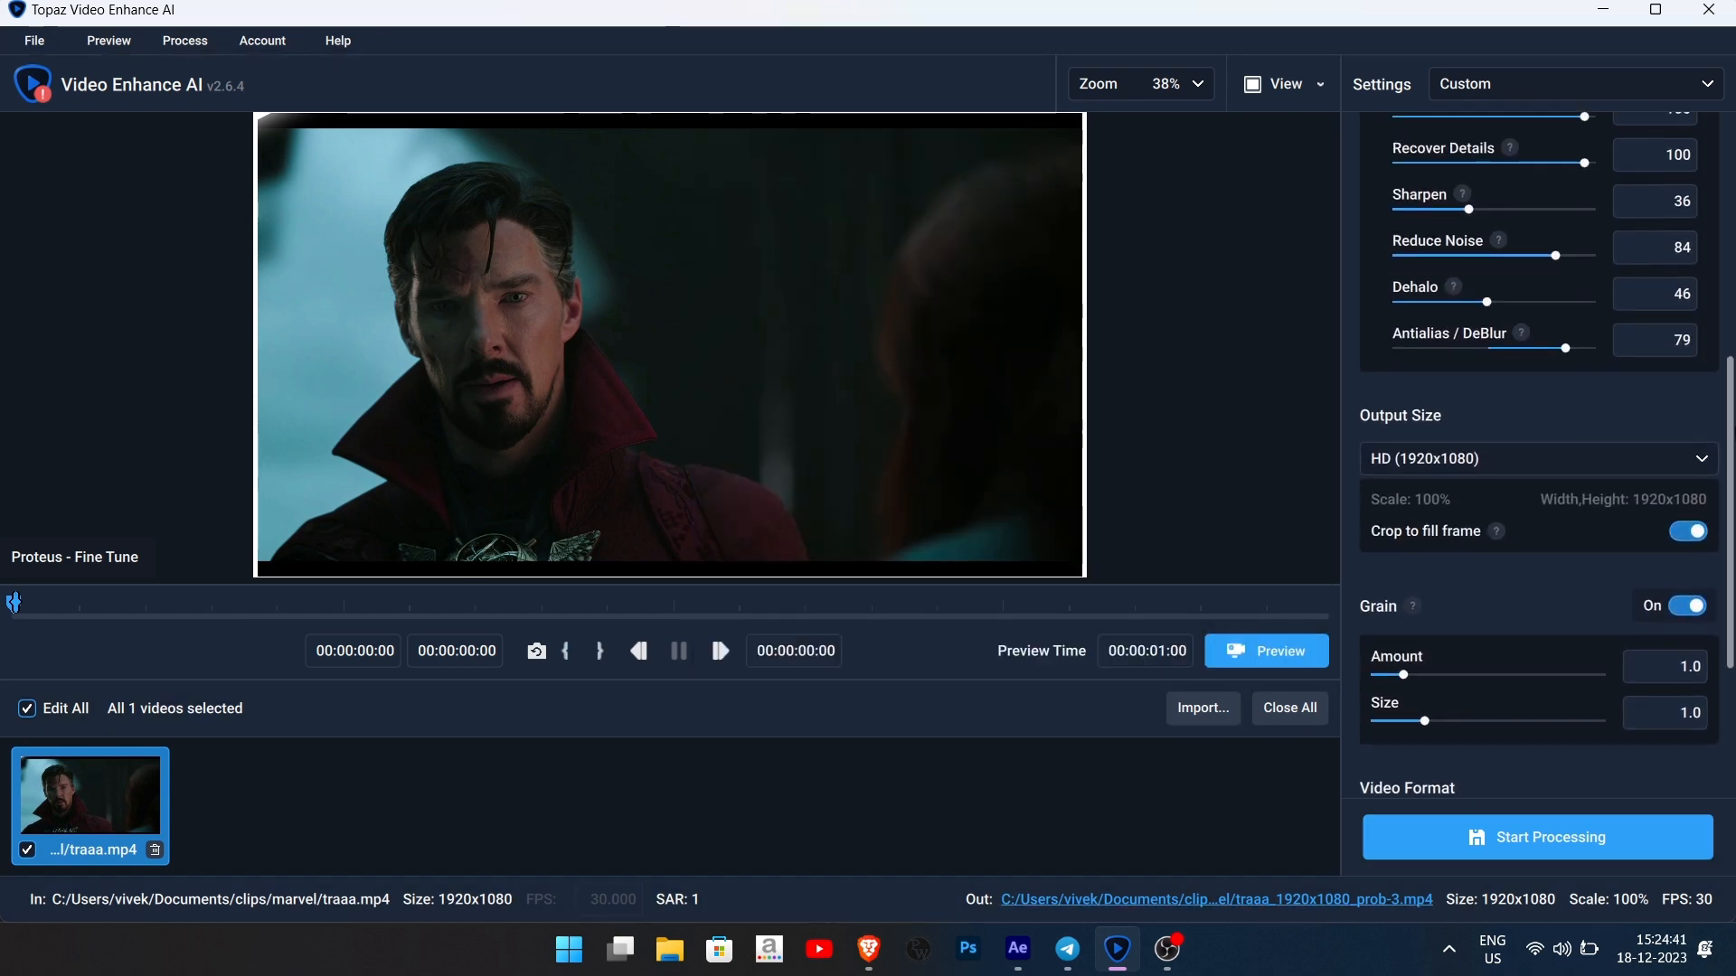
scroll(1697, 238, up, 2)
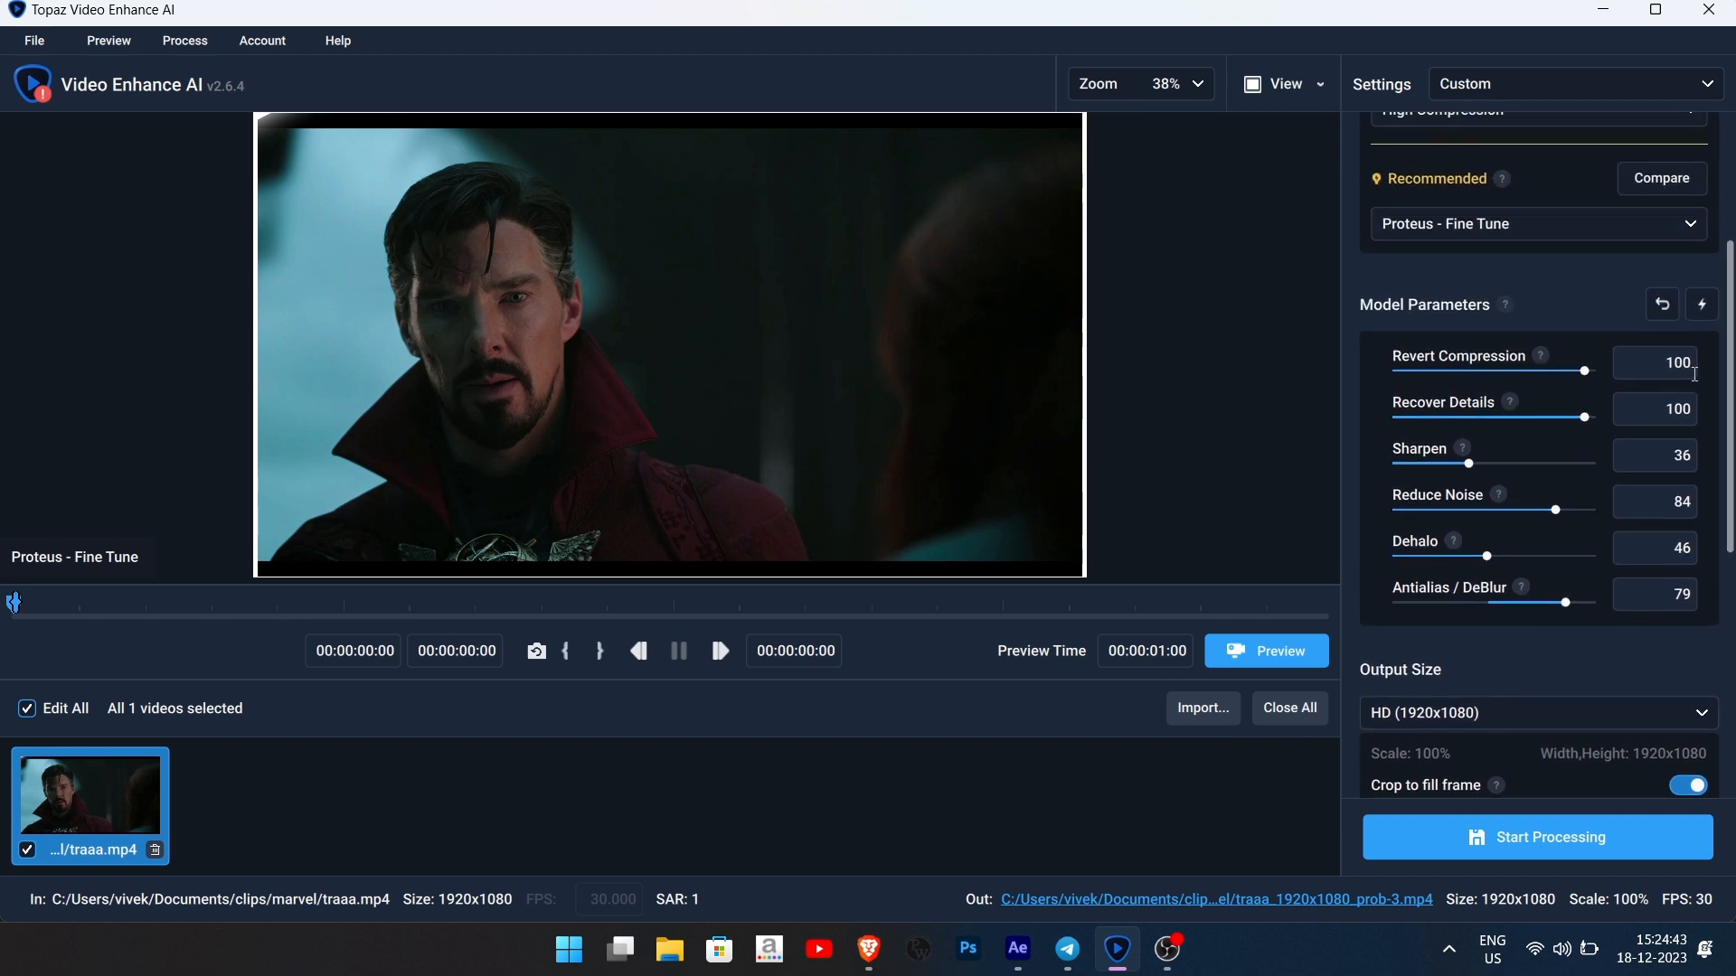
double_click(1673, 409)
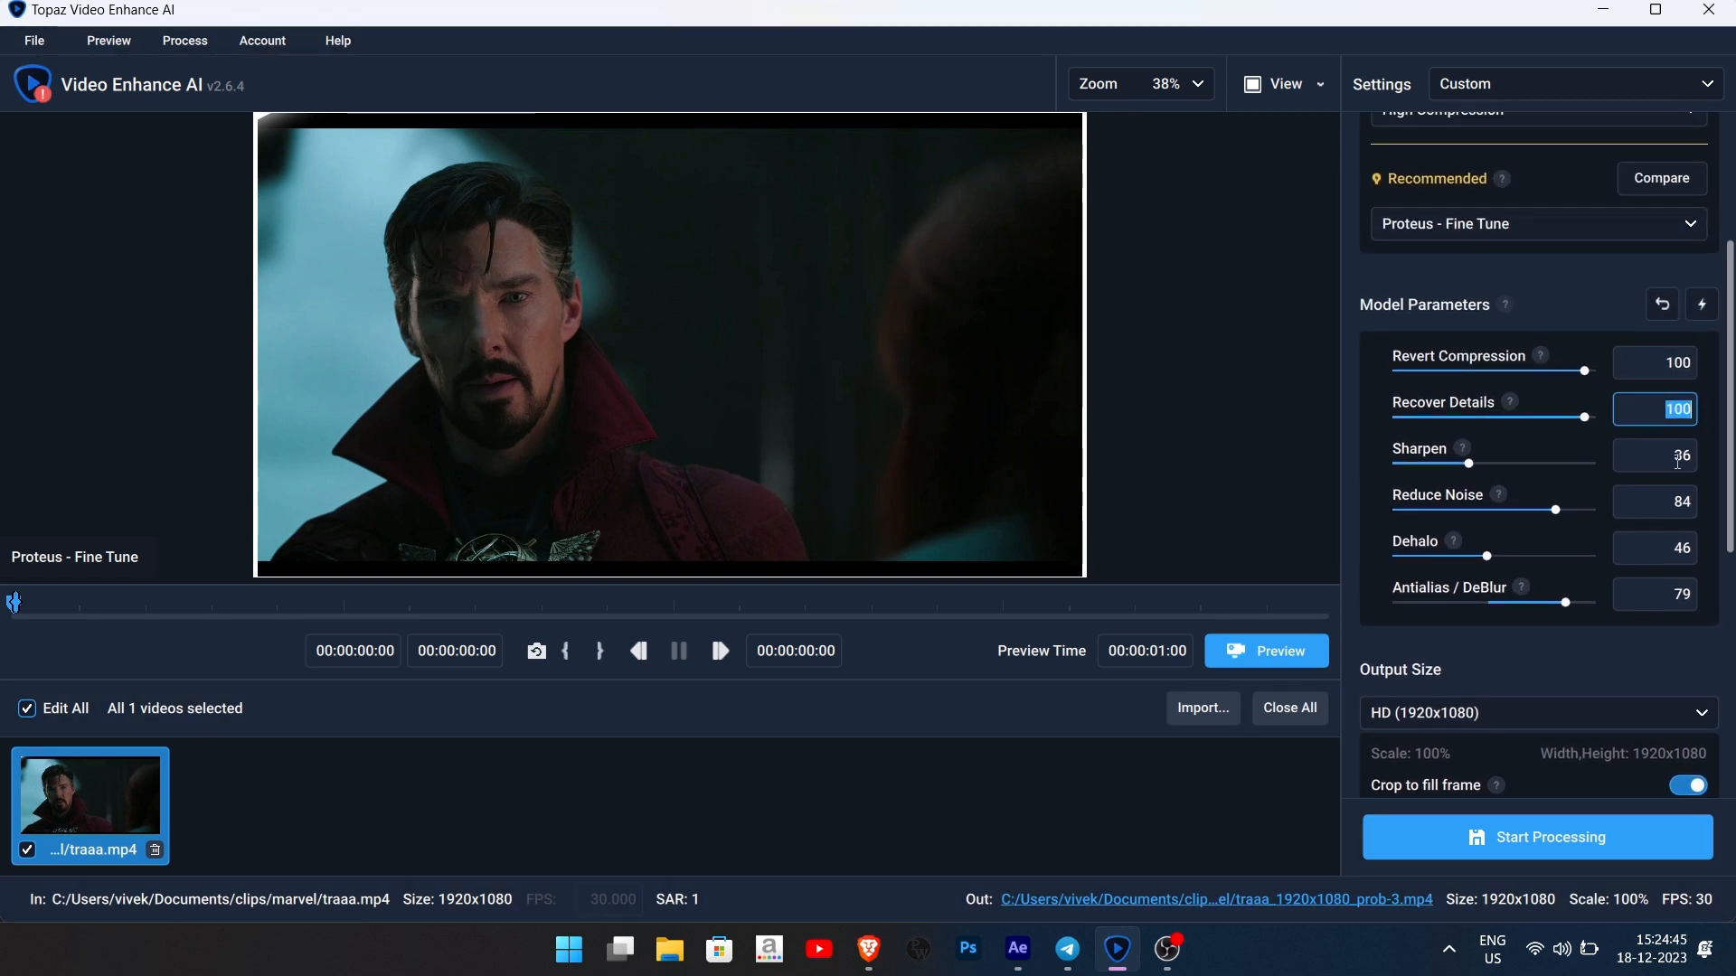
double_click(1678, 458)
double_click(1664, 502)
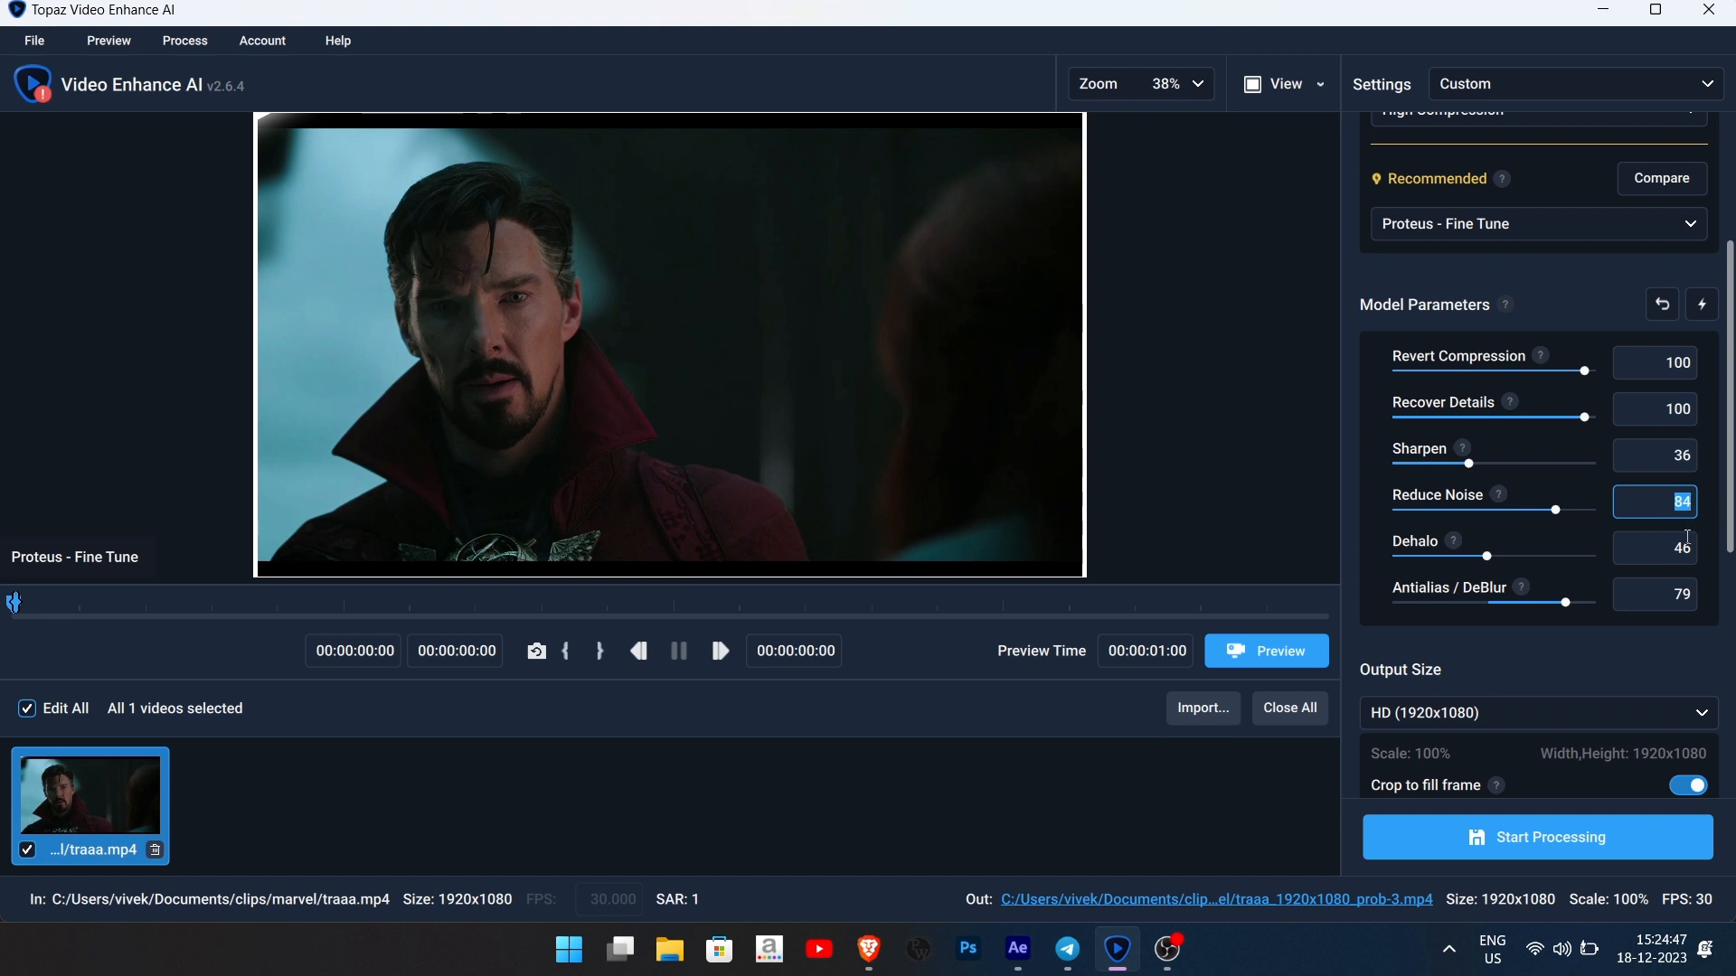
double_click(1717, 552)
double_click(1705, 599)
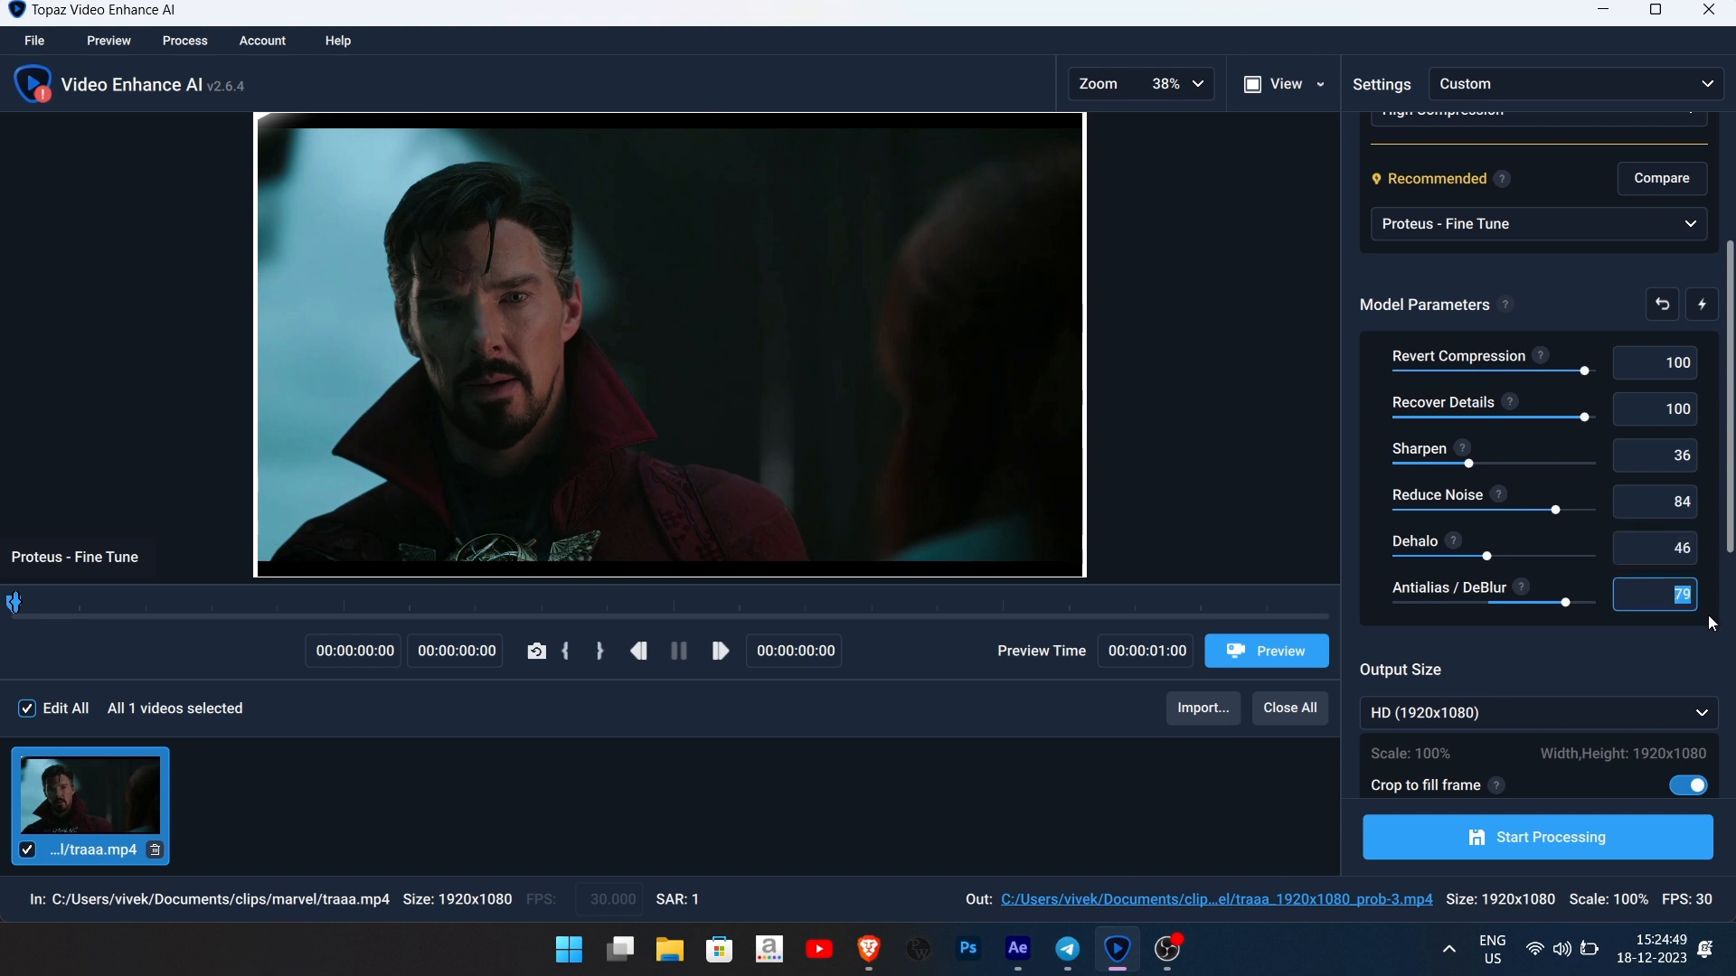
scroll(1707, 636, down, 6)
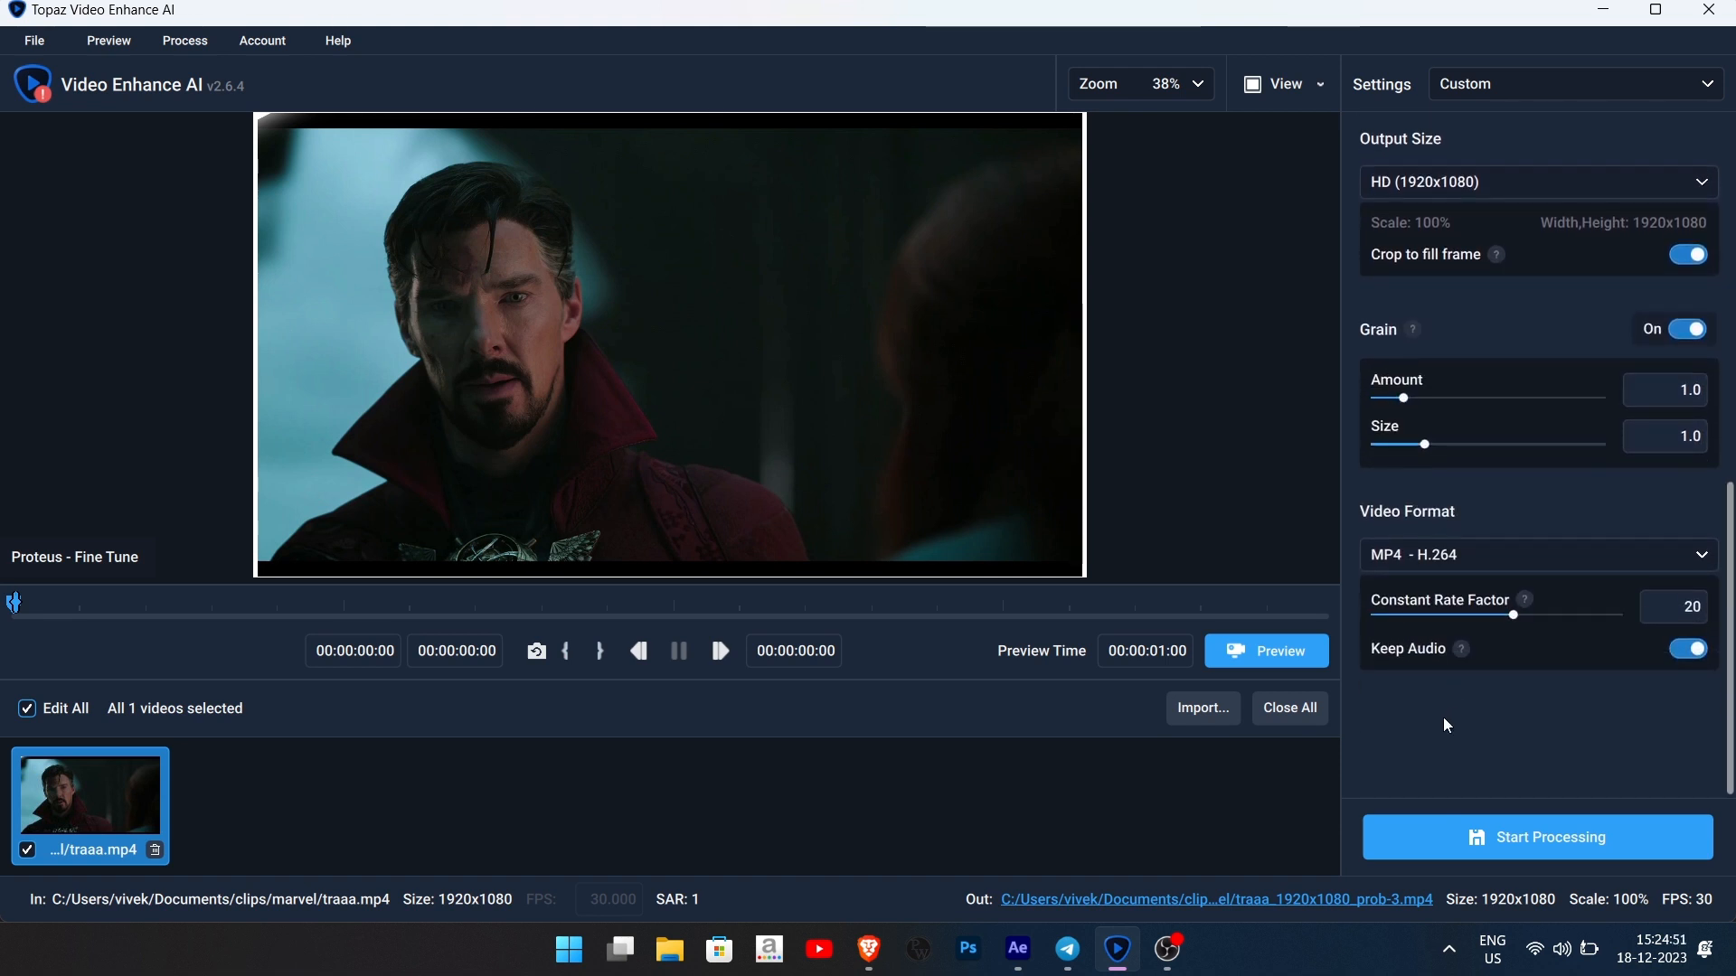